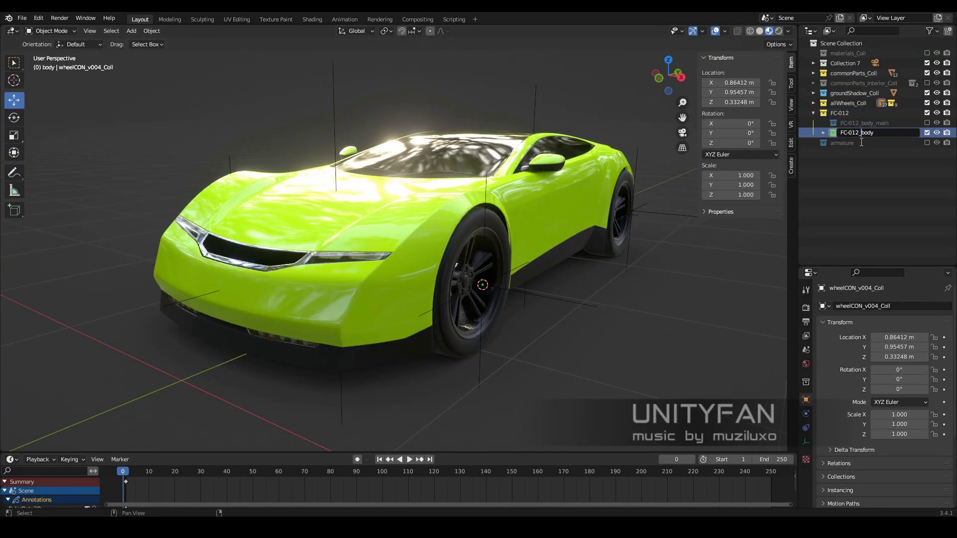
Give the car body paint Metallic 1, Roughness 0.4, Clearcoat 1 and a white base colour
left_click(558, 274)
middle_click_drag(535, 273, 540, 308)
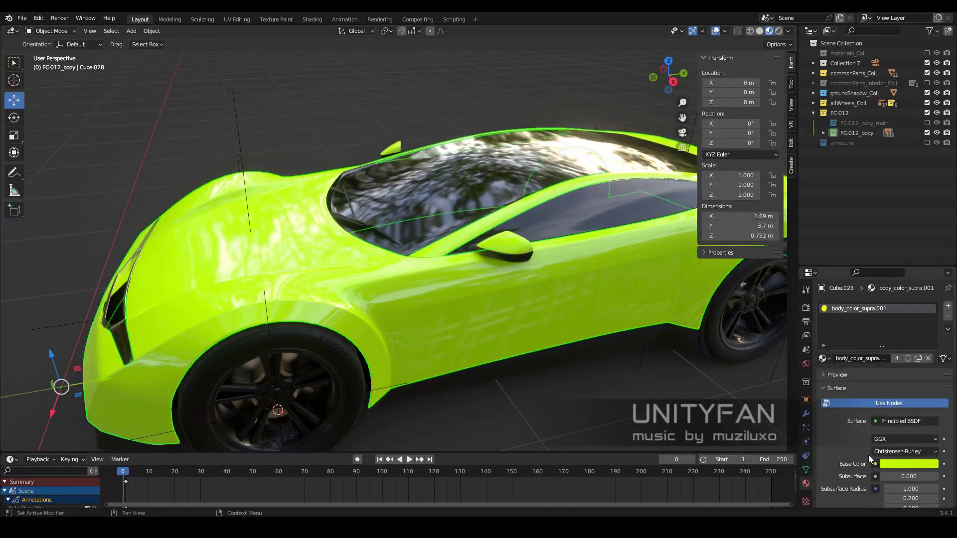
scroll(878, 444, "down", 5)
scroll(892, 448, "down", 5)
left_click_drag(884, 334, 939, 337)
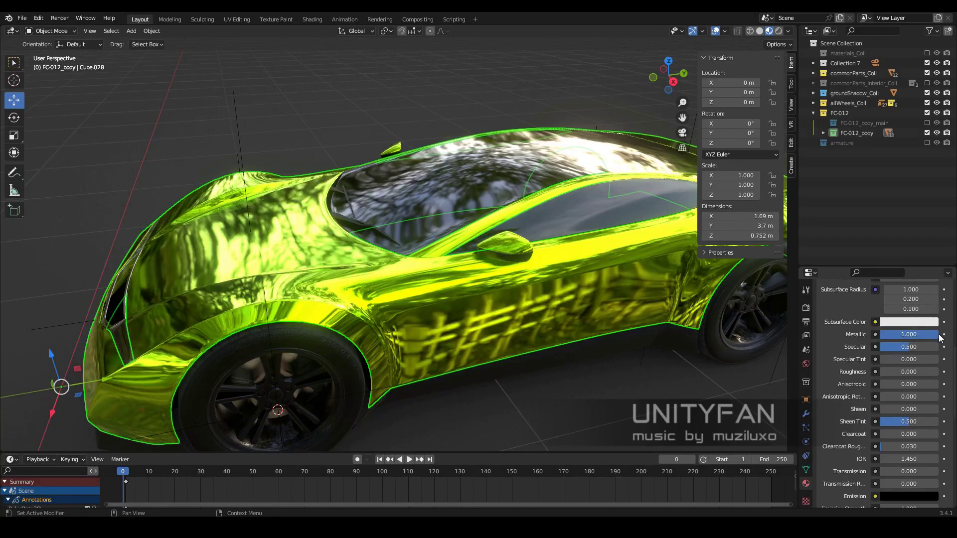
type("0.4")
key("Return")
scroll(913, 342, "up", 4)
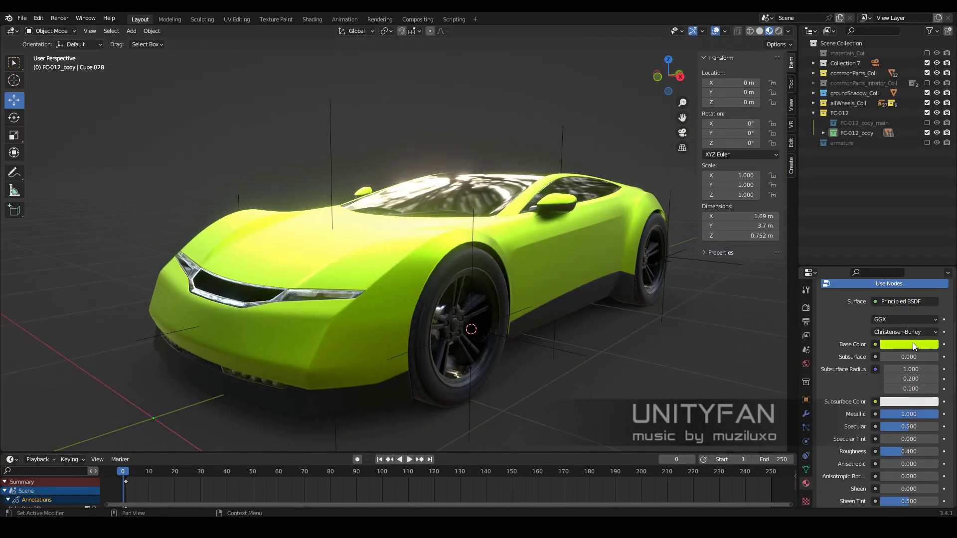
left_click(909, 344)
left_click(886, 238)
middle_click_drag(399, 299, 528, 301)
scroll(898, 427, "down", 7)
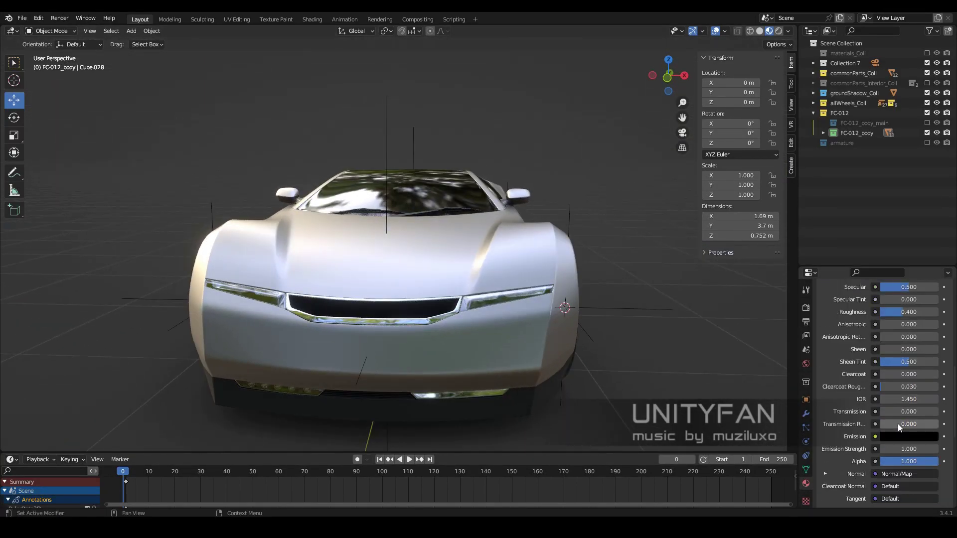
Review the car in side wireframe view, collapse FC-012 and activate the scene's top collection
mouse_move(674, 235)
middle_mouse_down()
mouse_move(536, 279)
mouse_move(548, 287)
mouse_move(420, 303)
mouse_move(497, 335)
mouse_move(518, 271)
middle_mouse_up()
key("n")
key("KP_3")
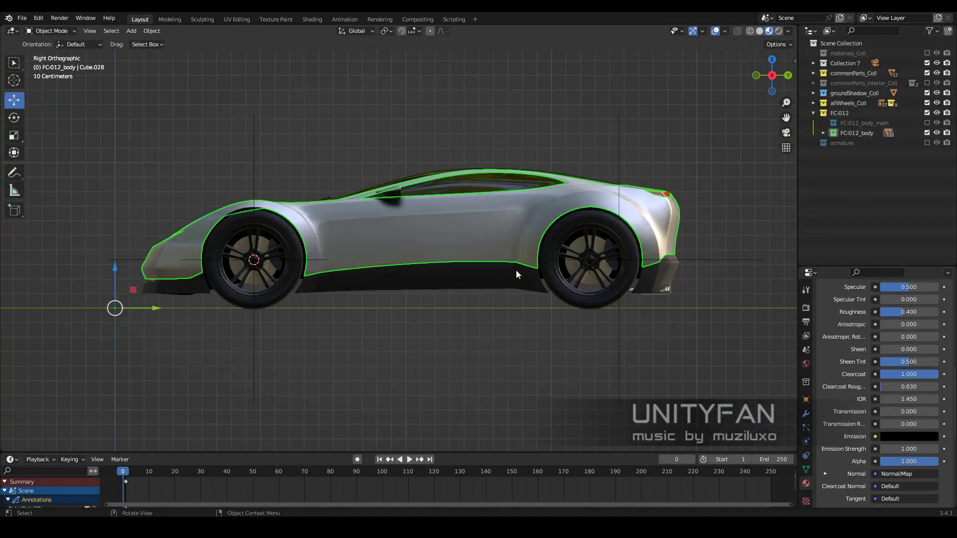
key("shift+z")
middle_click_drag(562, 123, 698, 110)
left_click(814, 113)
left_click(841, 43)
key("shift+z")
Append the mannequins collection from FC_049.blend, exclude it from the scene and rename it
middle_click_drag(569, 234, 623, 219)
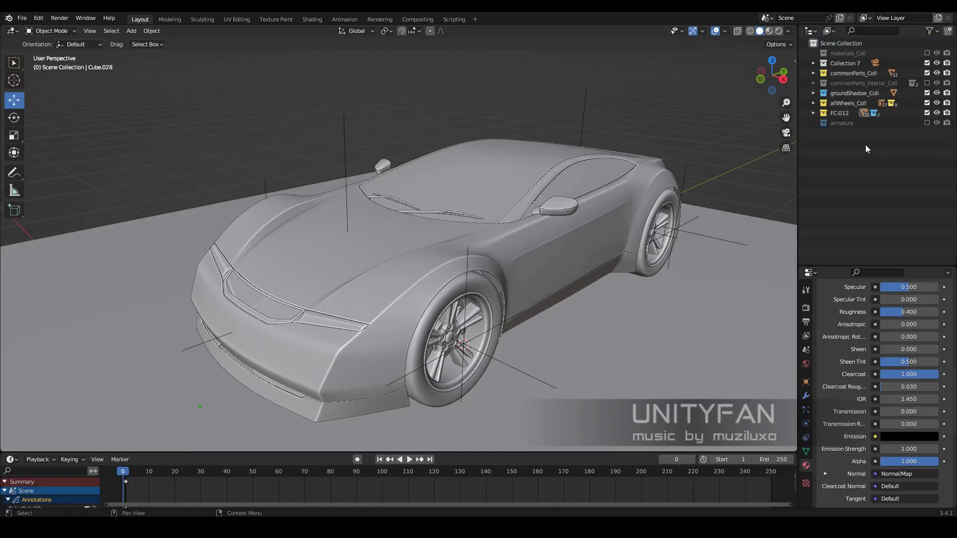
left_click(21, 19)
left_click(41, 129)
double_click(348, 195)
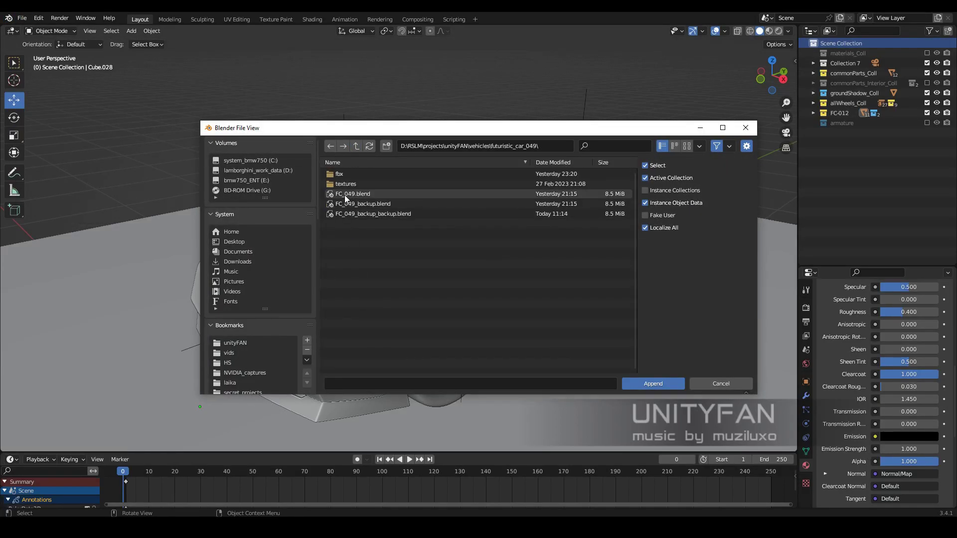
double_click(345, 196)
double_click(365, 253)
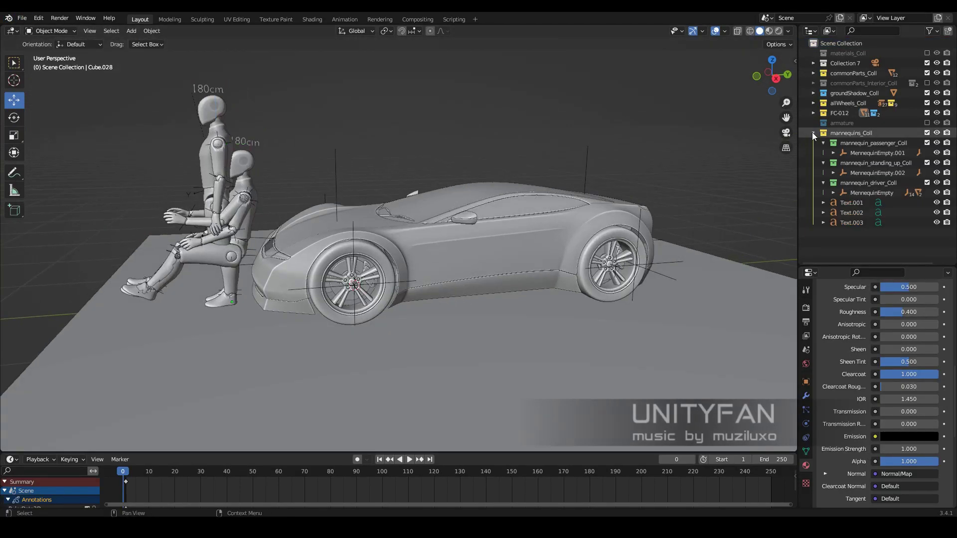
left_click(927, 132)
double_click(866, 132)
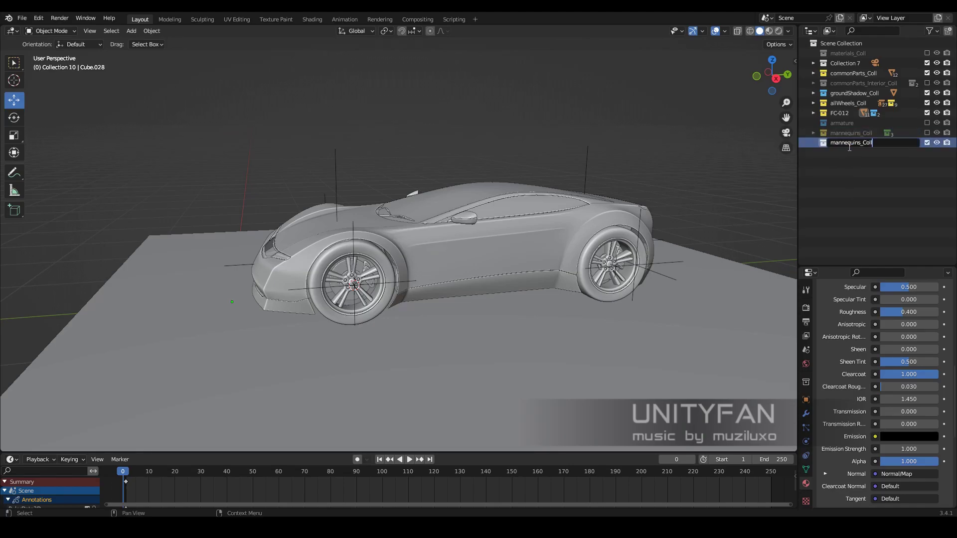
Add a mannequin_driver_Coll collection instance to the scene
middle_click_drag(660, 220, 500, 272)
key("shift+a")
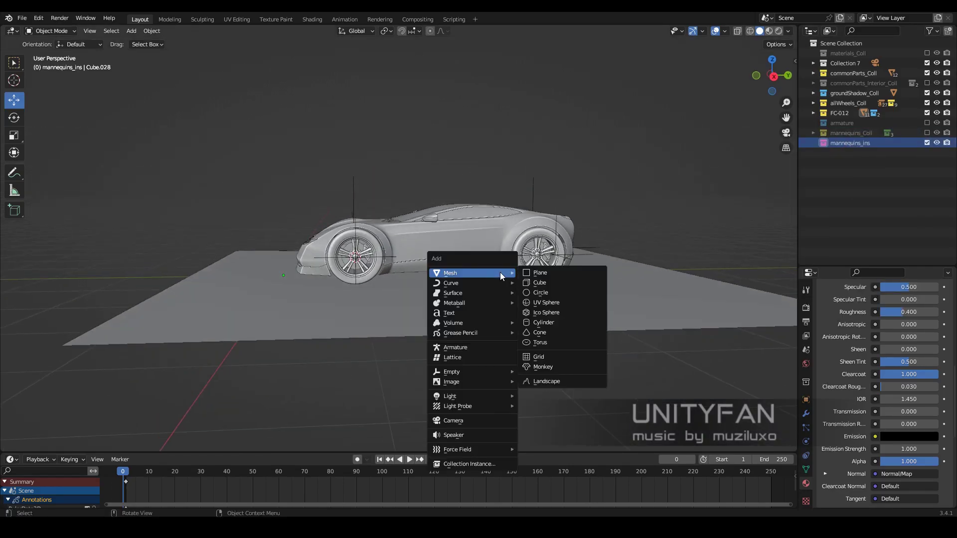
left_click(499, 465)
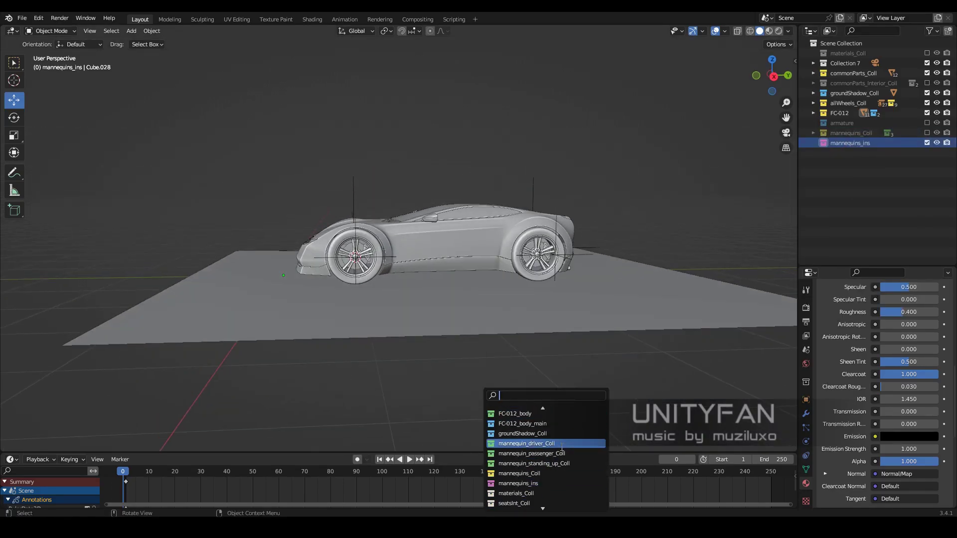
left_click(556, 448)
Snap the driver mannequin to the 3D cursor, then rotate and move it into the driver's seat
middle_click_drag(421, 216, 521, 261)
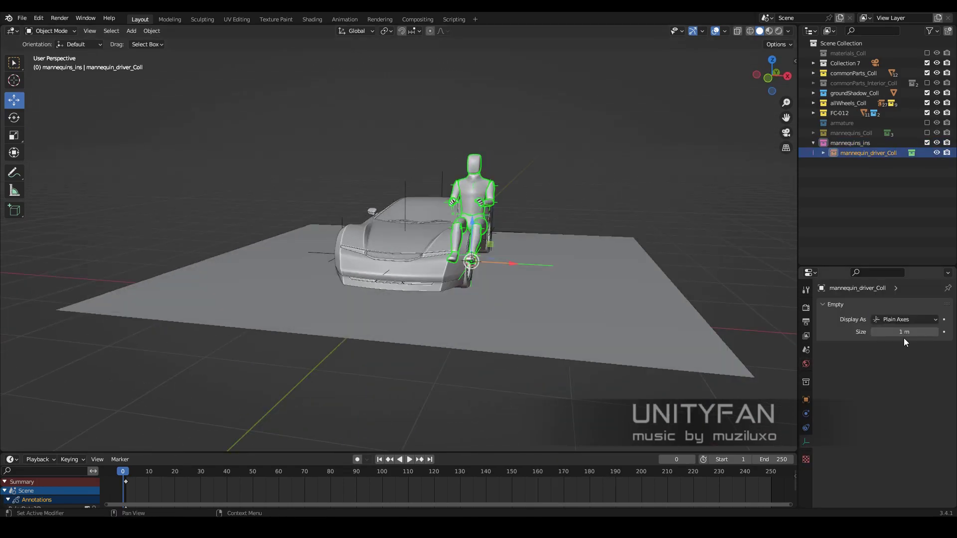
key("KP_3")
scroll(515, 293, "down", 5)
key("shift+s")
scroll(456, 223, "up", 5)
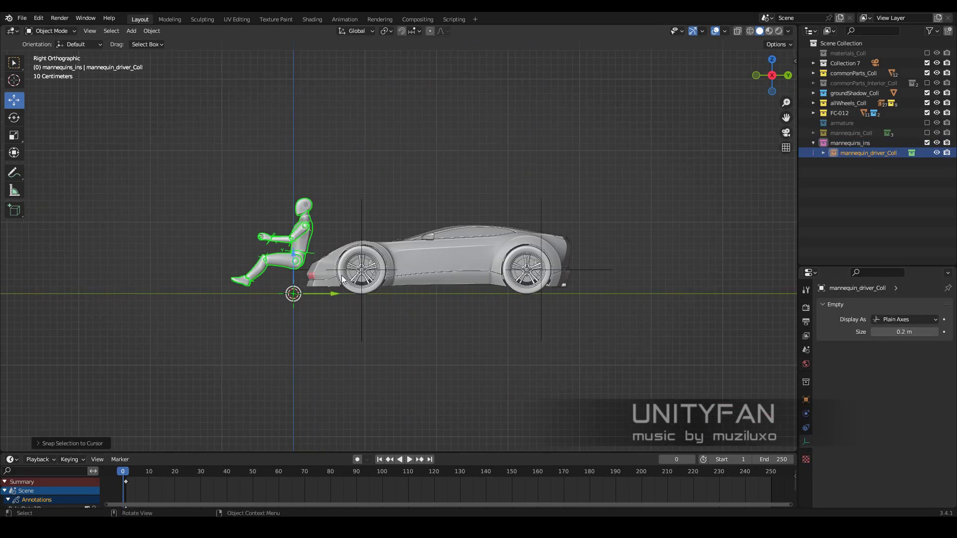
key("r")
left_click(306, 306)
key("g")
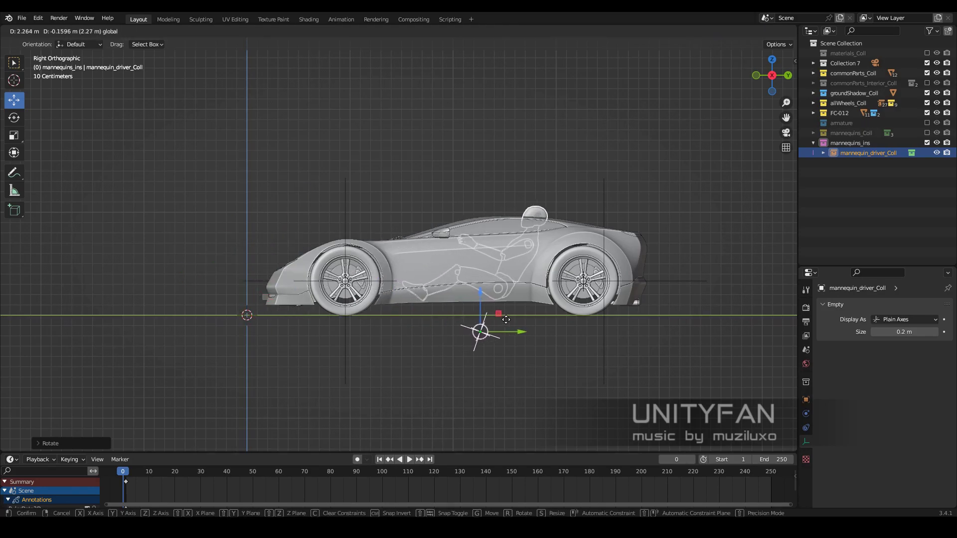
left_click(505, 319)
Check from the front and shift the driver mannequin along the Y axis
mouse_move(506, 319)
middle_mouse_down()
mouse_move(567, 319)
mouse_move(366, 333)
mouse_move(548, 288)
middle_mouse_up()
key("KP_1")
key("g")
key("y")
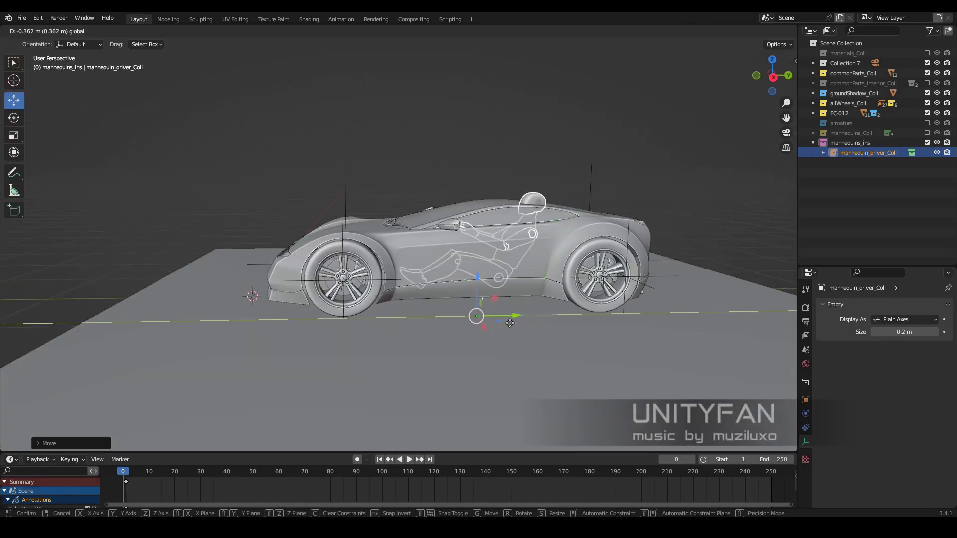
left_click(510, 323)
Make FC-012 the active collection and add a mannequin_passenger_Coll instance
left_click(447, 338)
mouse_move(447, 339)
middle_mouse_down()
mouse_move(453, 317)
mouse_move(626, 253)
middle_mouse_up()
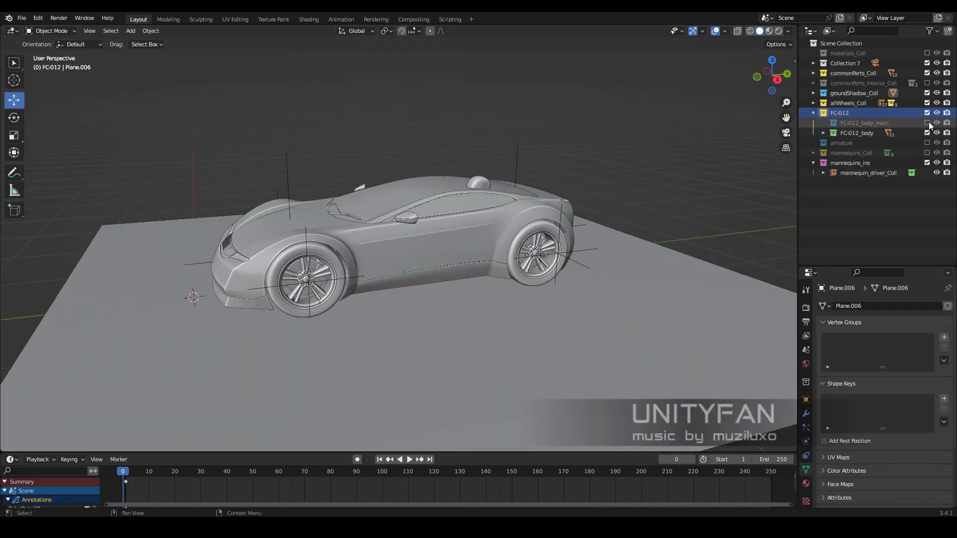
left_click(868, 172)
mouse_move(570, 222)
middle_mouse_down()
mouse_move(539, 259)
mouse_move(462, 289)
middle_mouse_up()
key("shift+a")
left_click(463, 289)
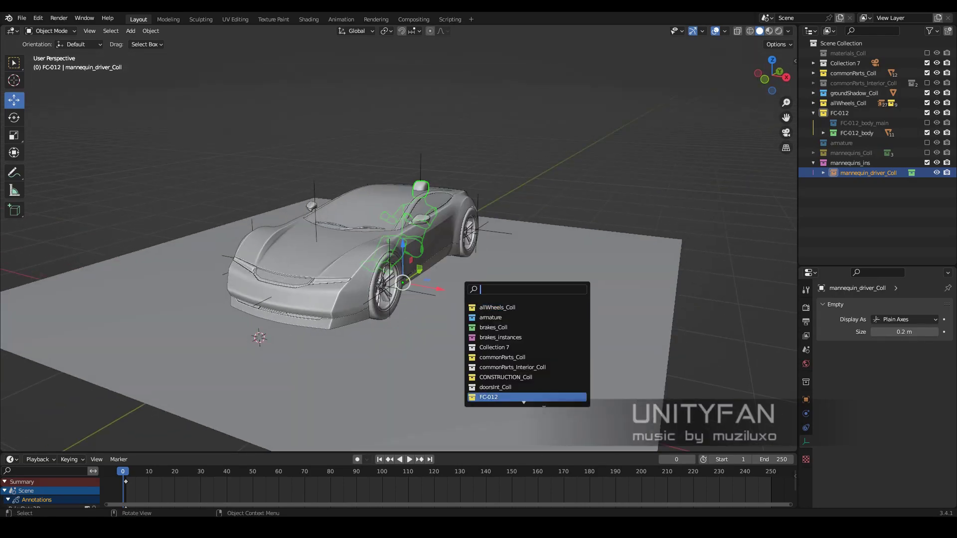
scroll(528, 393, "down", 3)
left_click(523, 366)
Move and tilt the passenger mannequin into the passenger seat using a wireframe side view
middle_click_drag(524, 365, 376, 262)
key("KP_3")
key("shift+z")
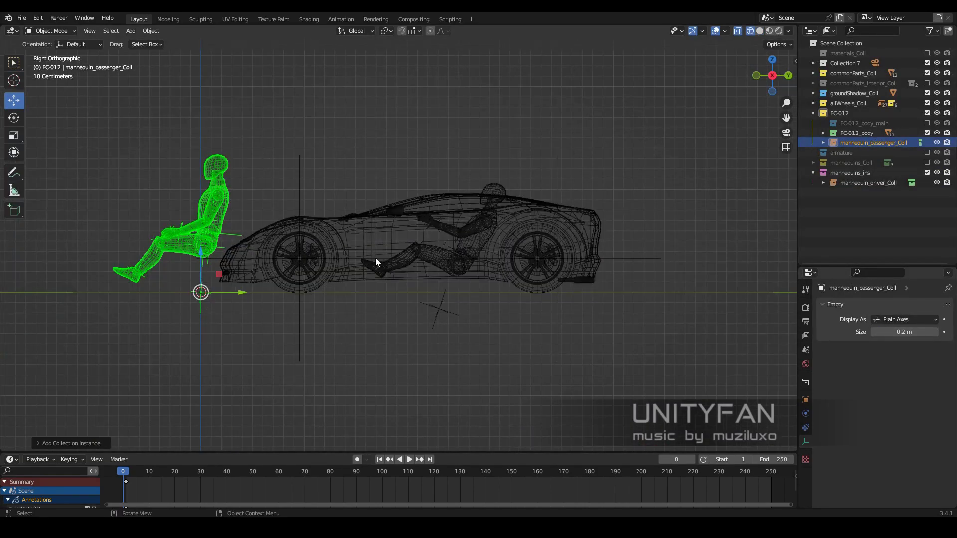
key("g")
left_click(595, 307)
key("r")
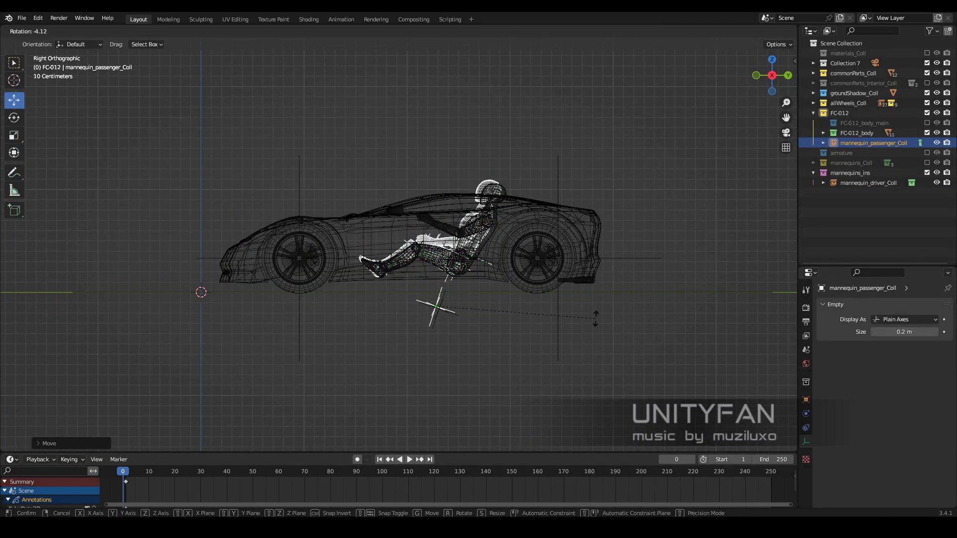
left_click(522, 298)
key("shift+z")
Check the passenger's seating from the front in wireframe and solid shading
mouse_move(522, 298)
middle_mouse_down()
mouse_move(441, 299)
mouse_move(540, 217)
middle_mouse_up()
key("KP_1")
key("shift+z")
scroll(450, 304, "up", 3)
key("shift+z")
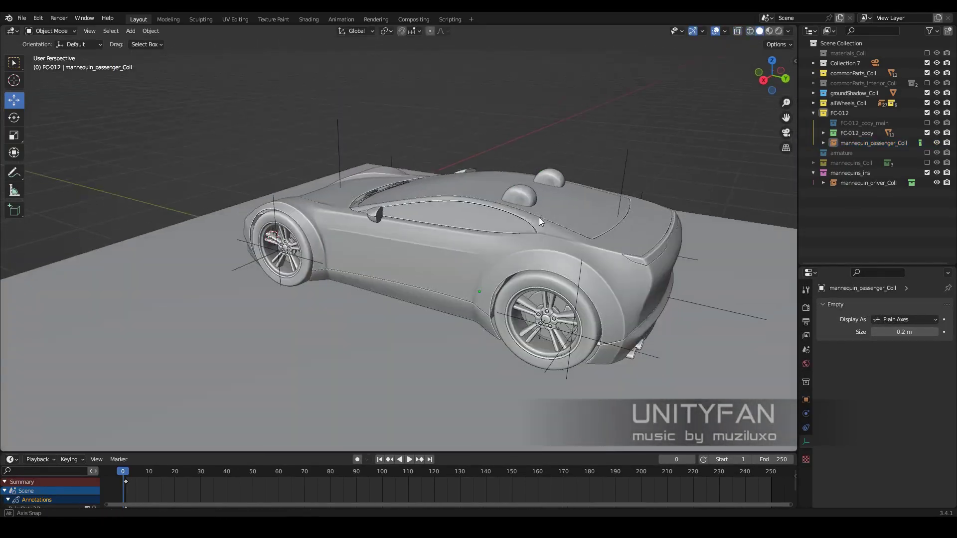
middle_click_drag(697, 214, 588, 218)
Move the passenger mannequin into mannequins_ins and re-enable that collection
key("m")
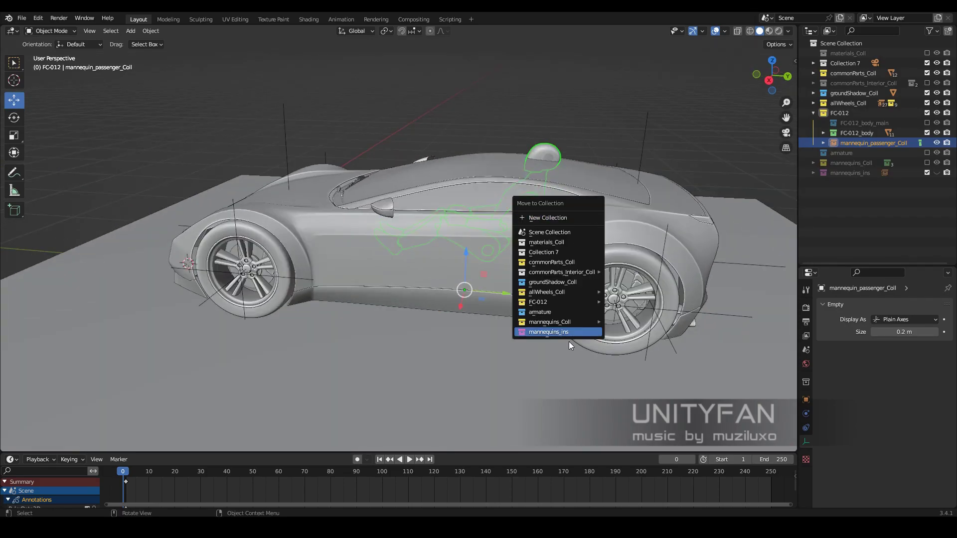
left_click(569, 342)
left_click(928, 163)
key("shift+z")
Hide mannequins_ins, move and rename groundShadow_Coll under FC-012, and switch to material preview
left_click(551, 329)
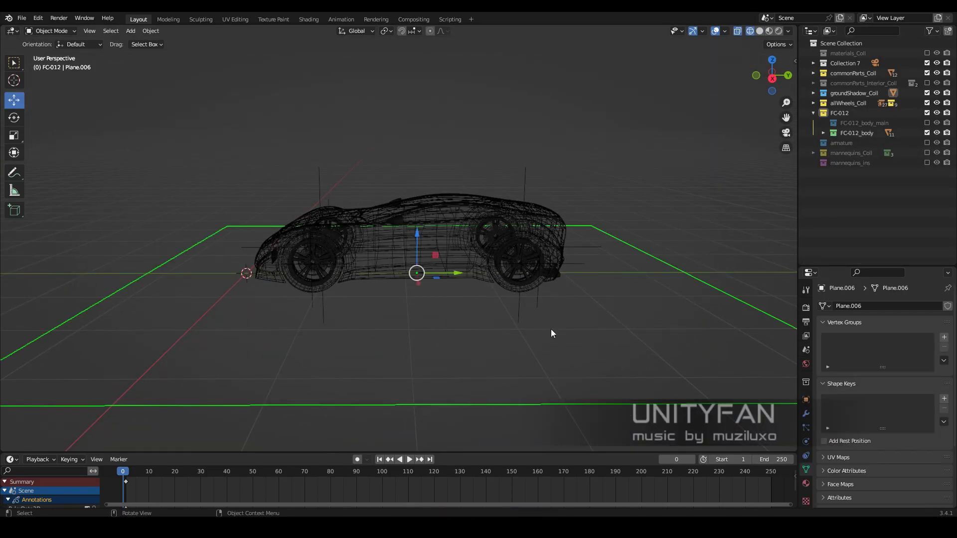
left_click_drag(853, 94, 856, 114)
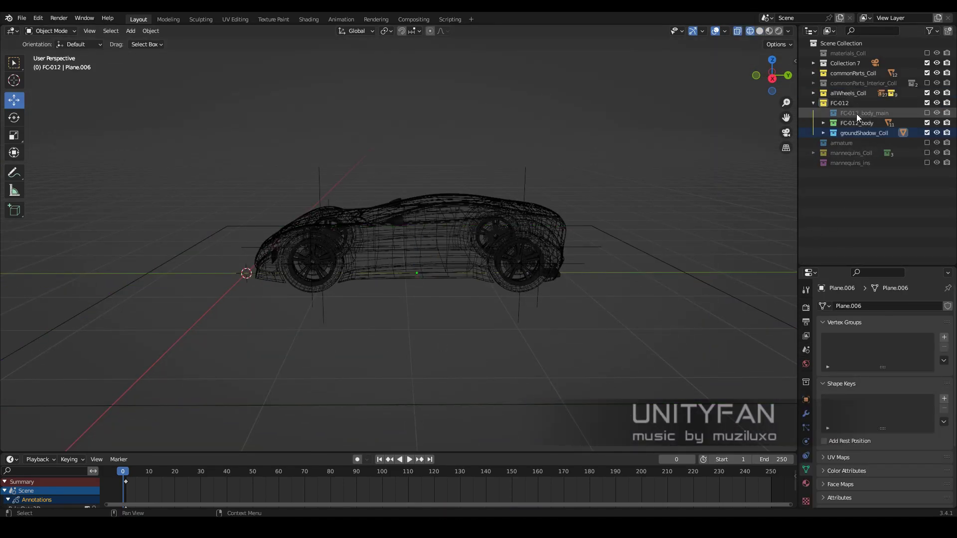
double_click(877, 133)
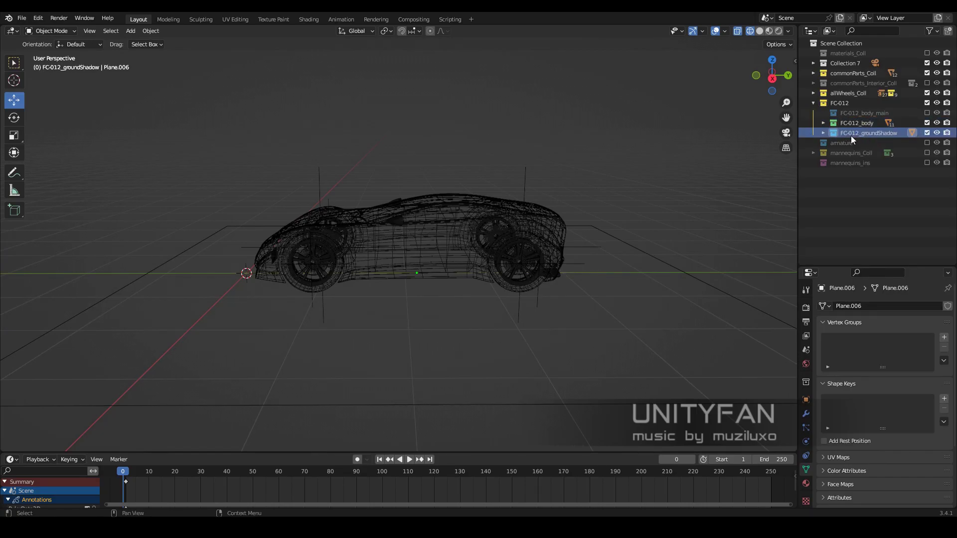
middle_click_drag(573, 209, 405, 250)
key("shift+z")
key("z")
left_click(466, 321)
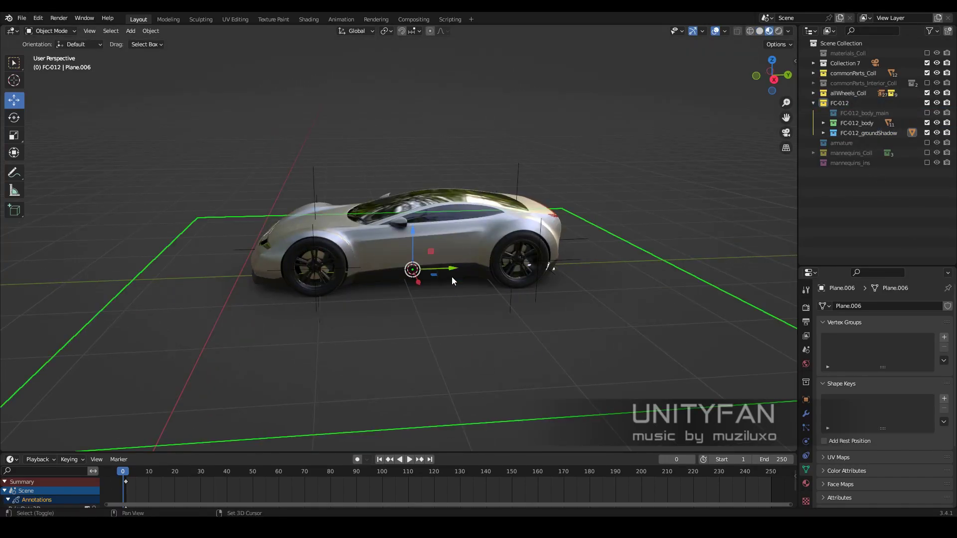
Add a plain axes empty and set its Y location to 2 m
key("shift+a")
left_click(499, 183)
middle_click_drag(498, 184, 528, 165)
key("n")
double_click(738, 96)
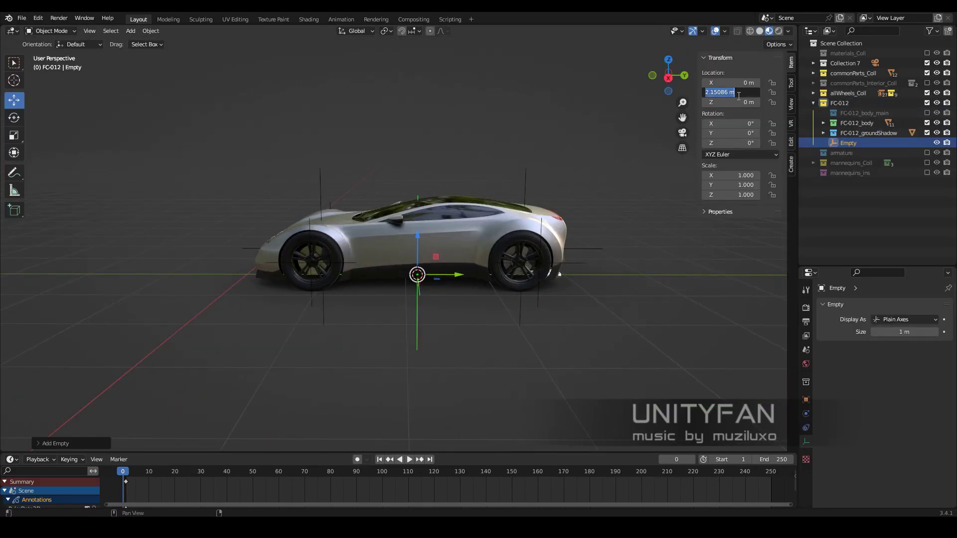
type("2")
key("Return")
mouse_move(648, 130)
middle_mouse_down()
mouse_move(583, 175)
mouse_move(503, 150)
middle_mouse_up()
Show the car in wireframe side view and set the pivot point to the 3D cursor
mouse_move(477, 242)
middle_mouse_down()
mouse_move(487, 245)
mouse_move(498, 289)
middle_mouse_up()
scroll(500, 299, "up", 2)
key("z")
left_click(391, 300)
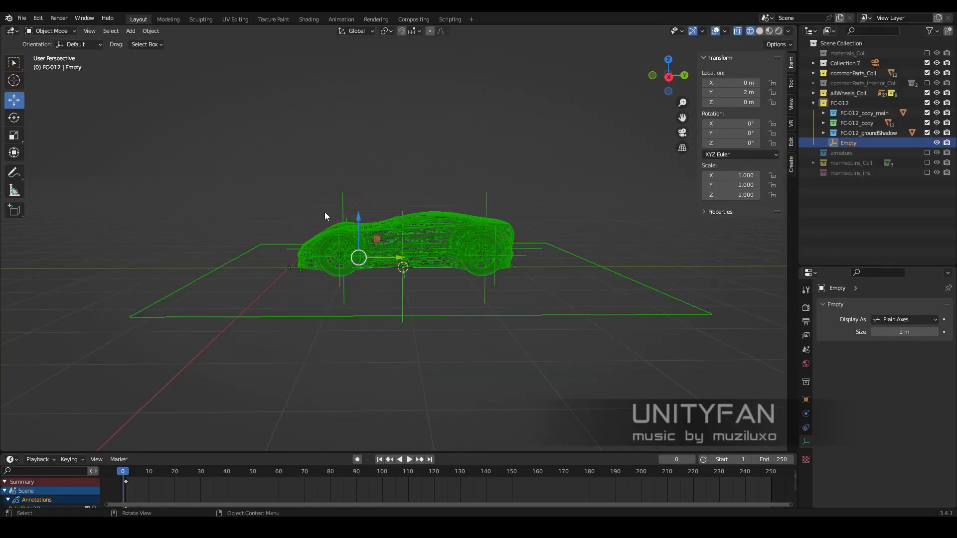
key("KP_3")
left_click(384, 31)
left_click(398, 54)
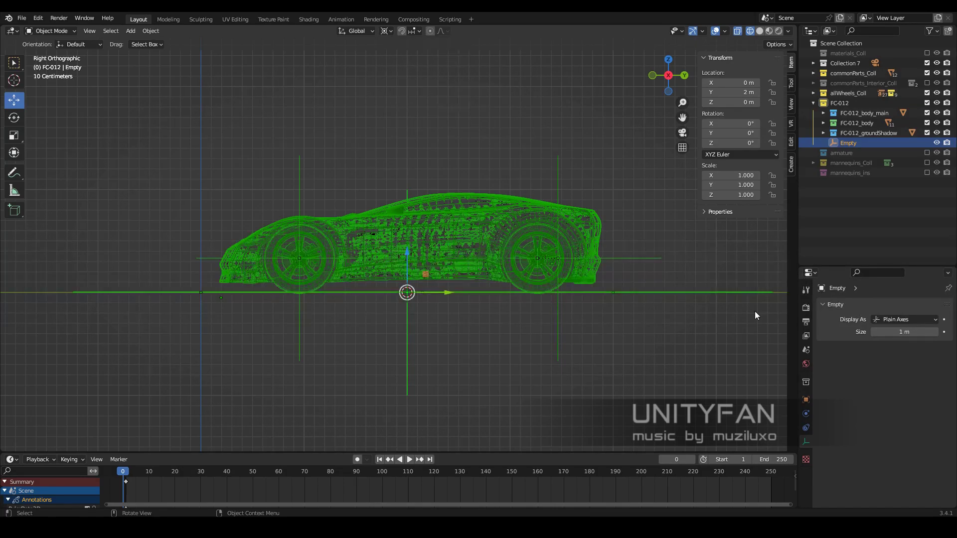
Tilt the passenger mannequin back to about -19° on the X axis
mouse_move(653, 297)
middle_mouse_down()
mouse_move(564, 313)
mouse_move(516, 192)
mouse_move(542, 271)
middle_mouse_up()
left_click(515, 192)
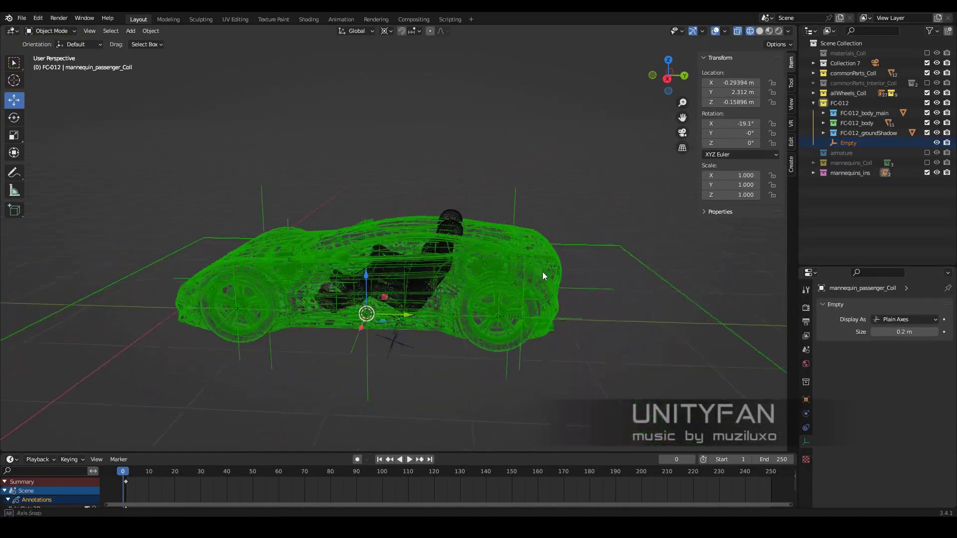
key("KP_3")
key("s")
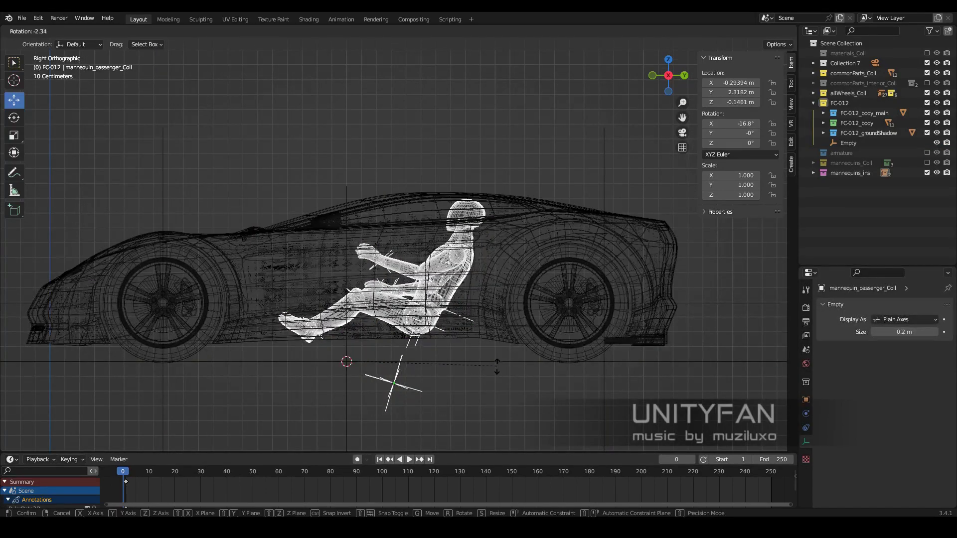
scroll(409, 372, "up", 3)
key("r")
left_click(492, 345)
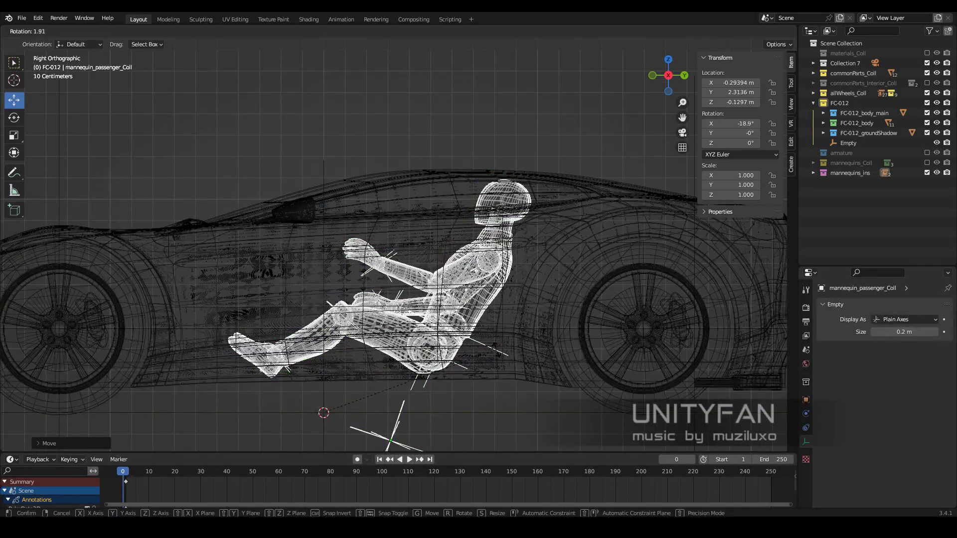
key("ctrl+z")
scroll(525, 271, "down", 3)
scroll(448, 325, "down", 5)
mouse_move(455, 311)
middle_mouse_down()
mouse_move(506, 204)
mouse_move(553, 262)
mouse_move(578, 261)
mouse_move(495, 284)
mouse_move(554, 279)
mouse_move(546, 333)
middle_mouse_up()
Apply scale on the main car body, hide it and select Cube.028
scroll(518, 255, "up", 2)
left_click(518, 255)
key("ctrl+a")
left_click(492, 277)
key("h")
left_click(495, 284)
Apply scale on the next body part and the rear bumper area
left_click(446, 321)
key("ctrl+a")
left_click(575, 302)
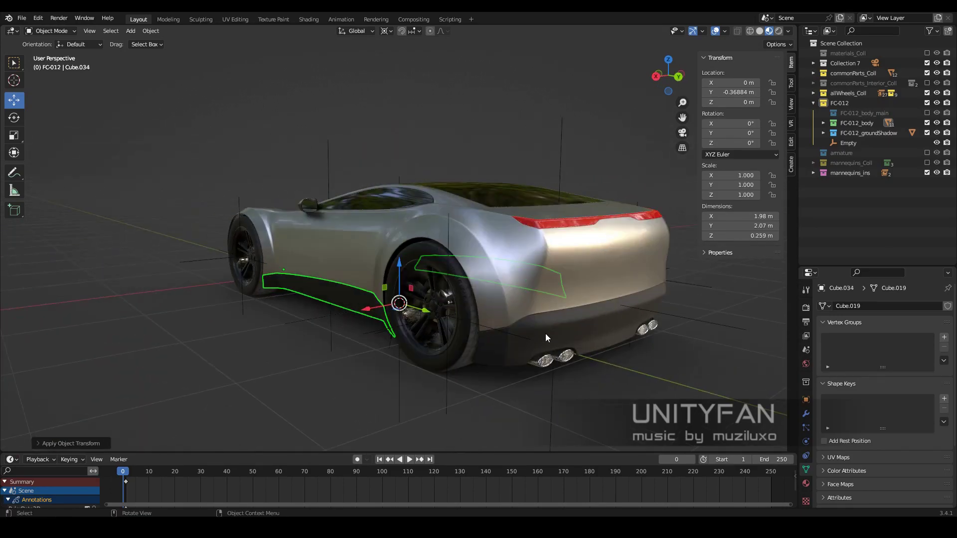
left_click(545, 334)
middle_click_drag(562, 223, 544, 245)
left_click(544, 245)
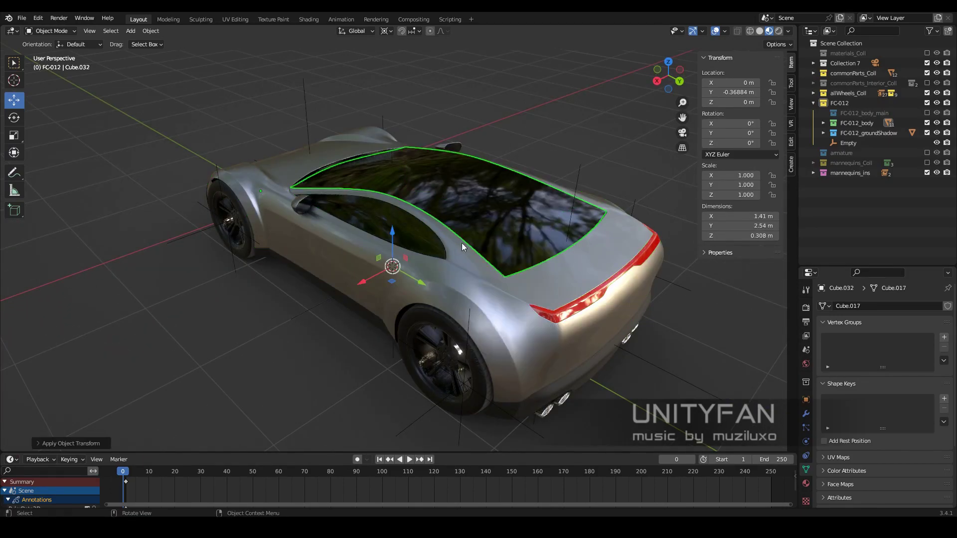
key("ctrl+a")
Apply scale on the side mirror
mouse_move(462, 243)
middle_mouse_down()
mouse_move(457, 219)
mouse_move(342, 225)
middle_mouse_up()
left_click(457, 220)
left_click(435, 238)
key("ctrl+a")
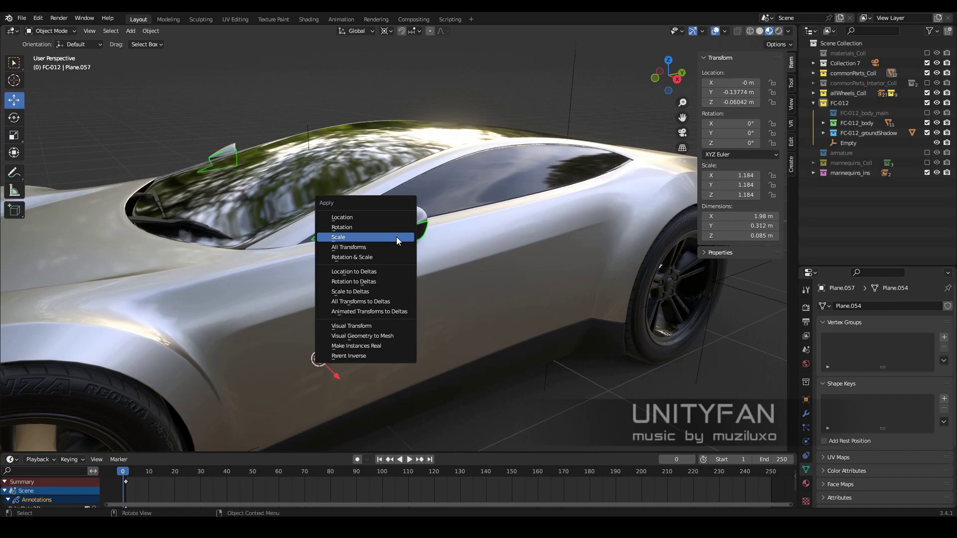
left_click(396, 237)
Apply scale on the headlight strip and select the lower front lights
mouse_move(397, 237)
middle_mouse_down()
mouse_move(356, 243)
mouse_move(355, 170)
mouse_move(351, 320)
middle_mouse_up()
left_click(454, 228)
key("ctrl+a")
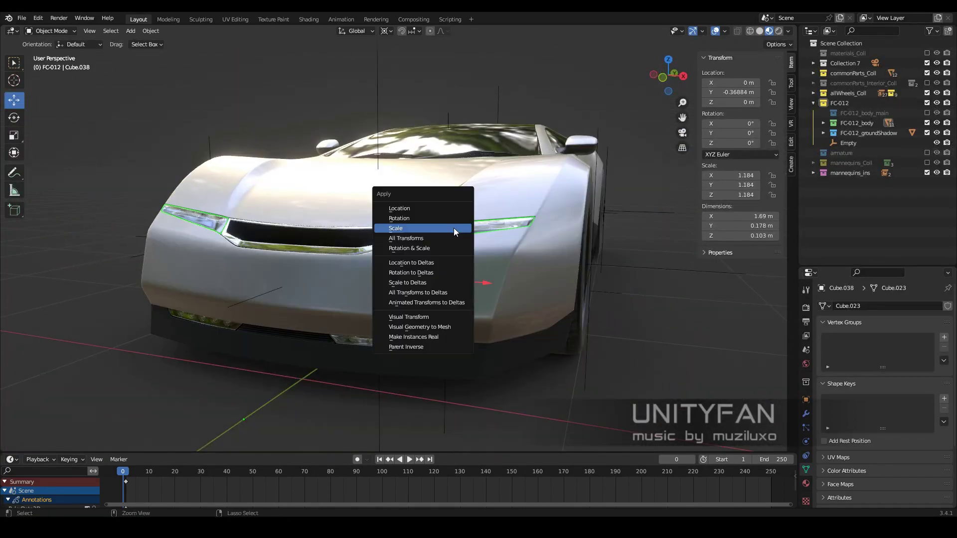
left_click(370, 389)
left_click(351, 253)
Adjust the viewport lighting and view the car from the front
mouse_move(351, 253)
middle_mouse_down()
mouse_move(632, 268)
mouse_move(521, 273)
middle_mouse_up()
left_click(788, 31)
left_click_drag(797, 141, 817, 141)
mouse_move(598, 224)
middle_mouse_down()
mouse_move(494, 258)
mouse_move(435, 262)
middle_mouse_up()
Set the car body's Base Color to a bright lime green
left_click(434, 262)
left_click(805, 483)
left_click(909, 464)
left_click(868, 353)
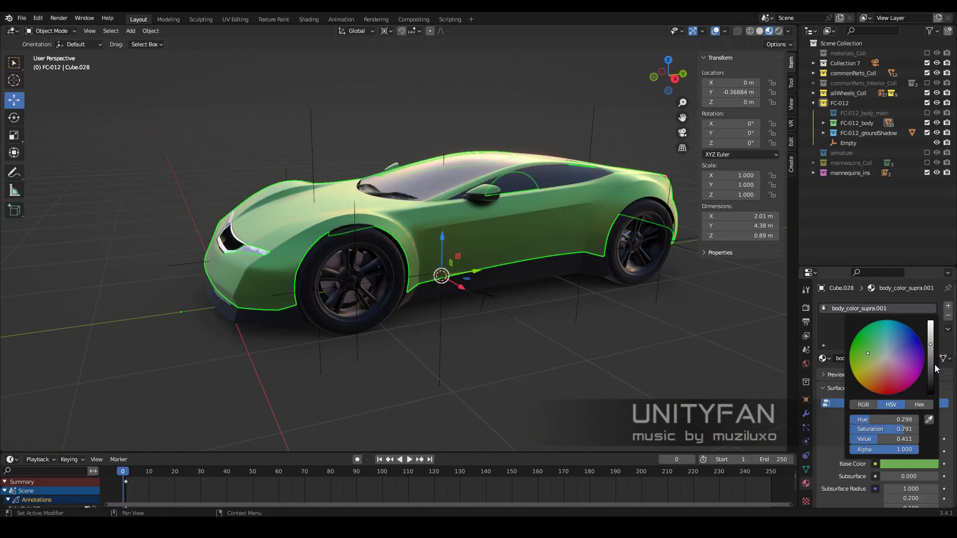
left_click_drag(868, 353, 855, 363)
Orbit around the car to review the green body, changing the viewport shading
middle_click_drag(499, 239, 440, 207)
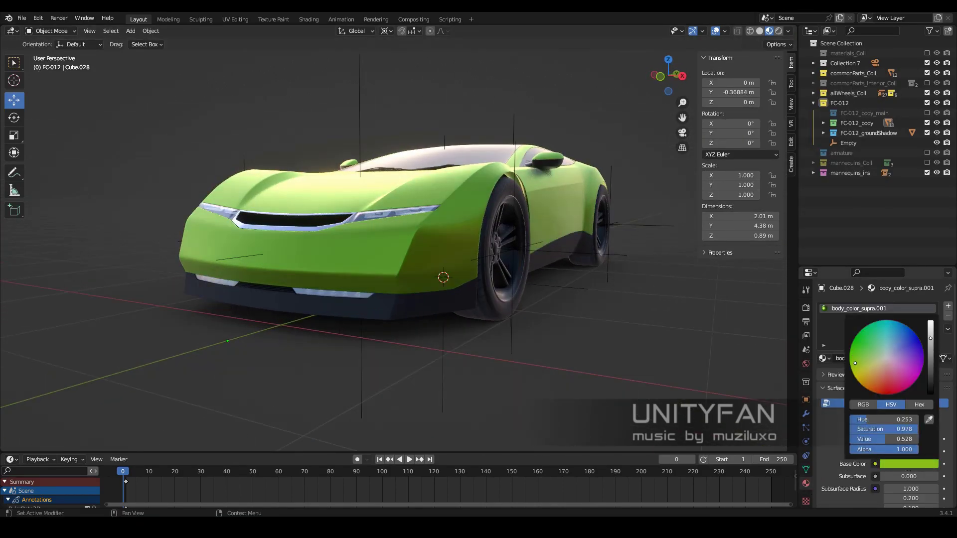
mouse_move(498, 230)
middle_mouse_down()
mouse_move(422, 228)
mouse_move(478, 234)
middle_mouse_up()
left_click(786, 31)
scroll(400, 217, "down", 3)
middle_click_drag(399, 217, 387, 231)
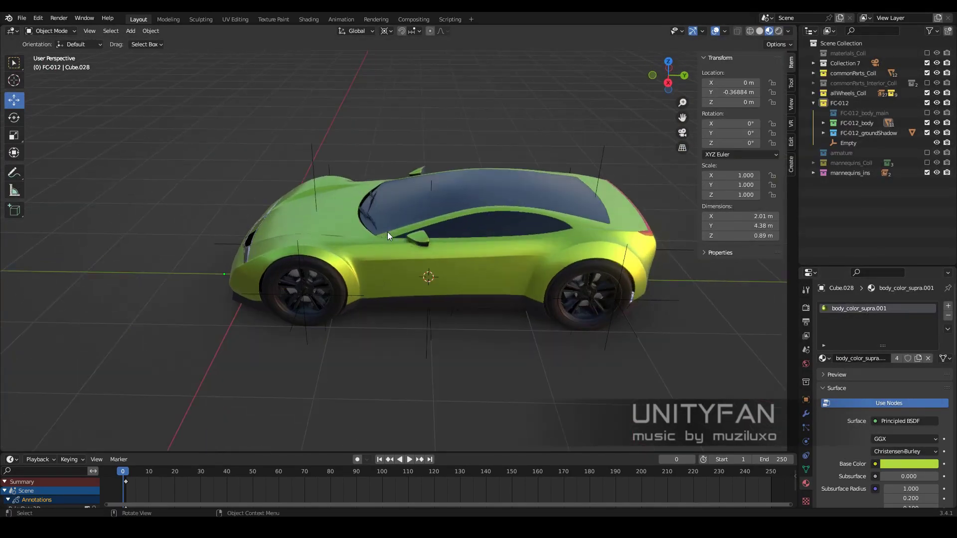
left_click(424, 285)
middle_click_drag(424, 285, 474, 291)
left_click(473, 291)
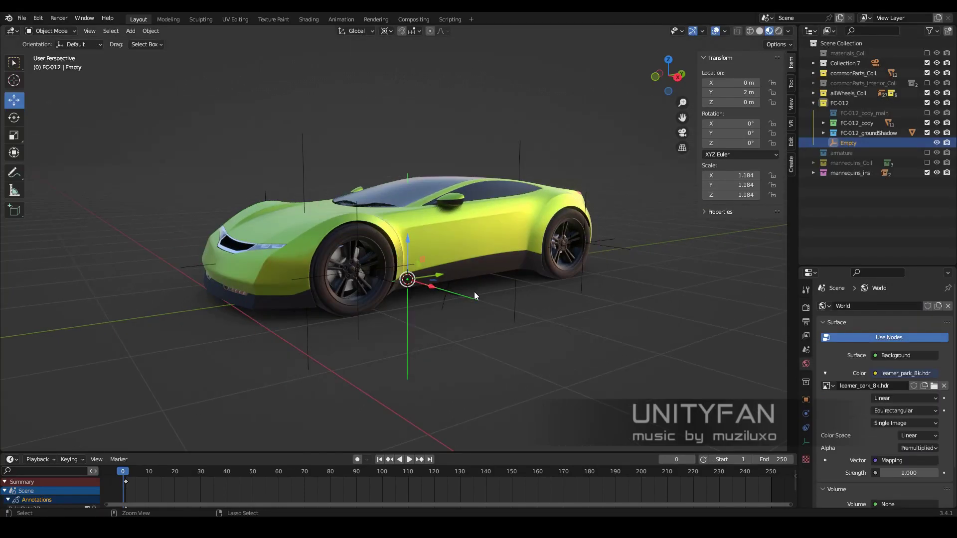
middle_click_drag(573, 214, 486, 241)
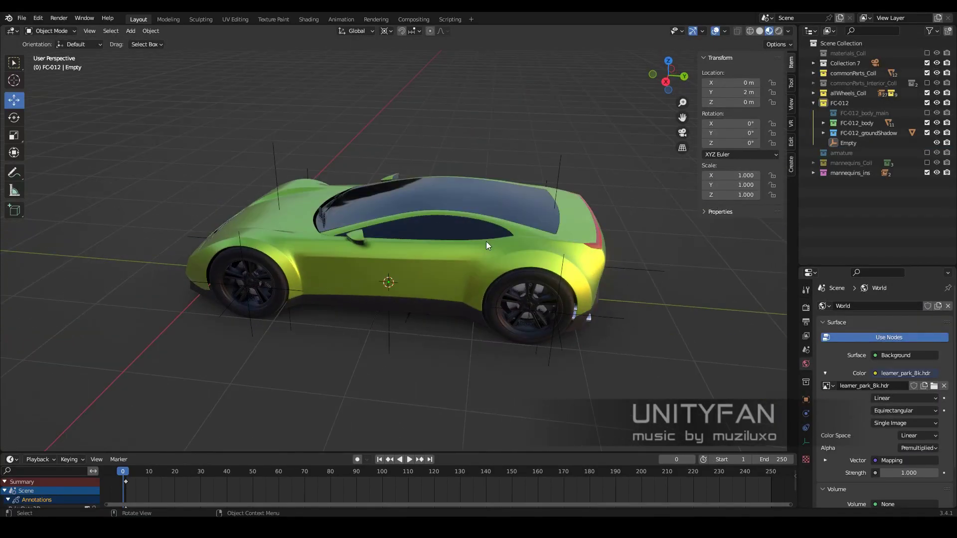
left_click(486, 242)
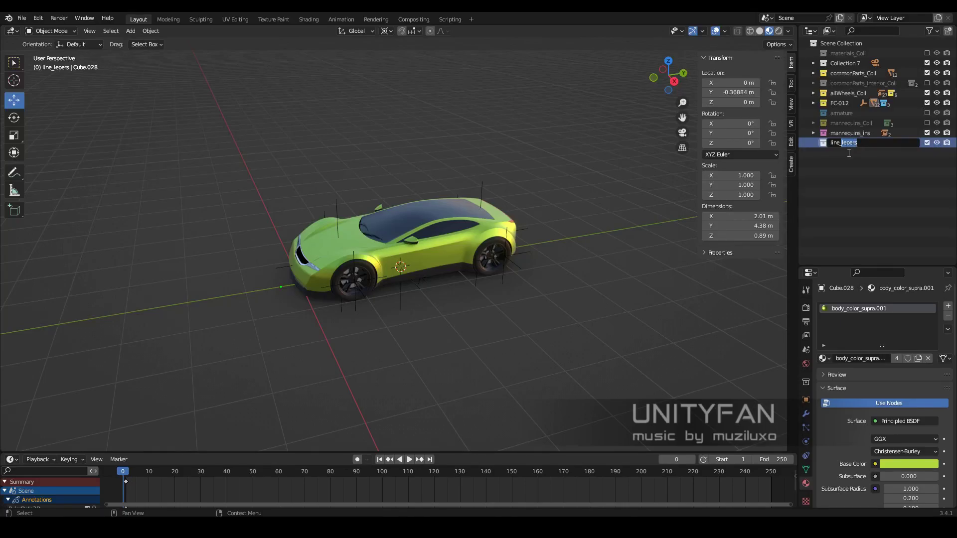
Create a new collection named line_helpers from the Outliner
right_click(821, 145)
left_click(821, 146)
mouse_move(821, 146)
middle_mouse_down()
mouse_move(435, 301)
mouse_move(31, 106)
middle_mouse_up()
Add a Bezier curve in Edit Mode with the pivot set to Median Point
key("shift+a")
left_click(467, 220)
key("Tab")
left_click(467, 288)
left_click(384, 30)
left_click(434, 86)
scroll(521, 275, "up", 3)
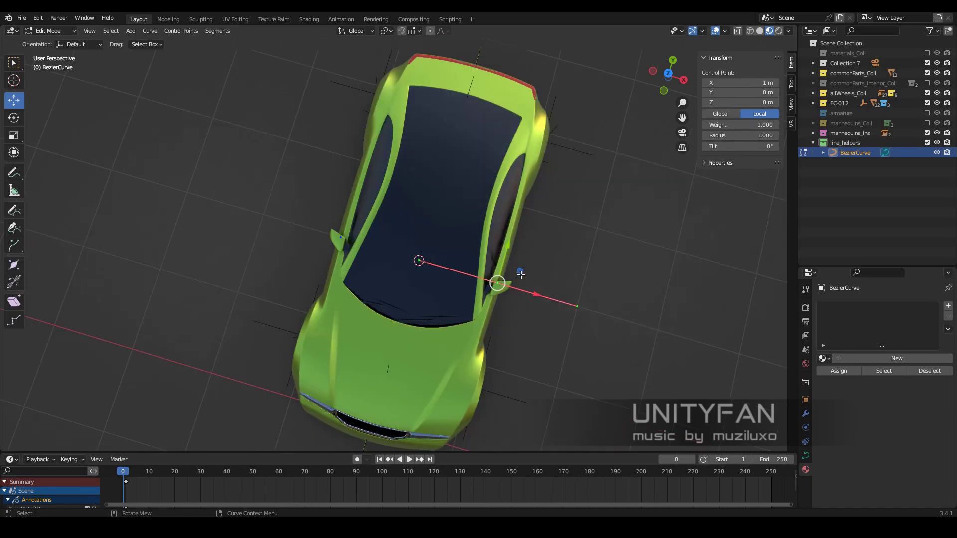
Place a vector-handle control point on the door line below the mirror
left_click_drag(366, 227, 611, 329)
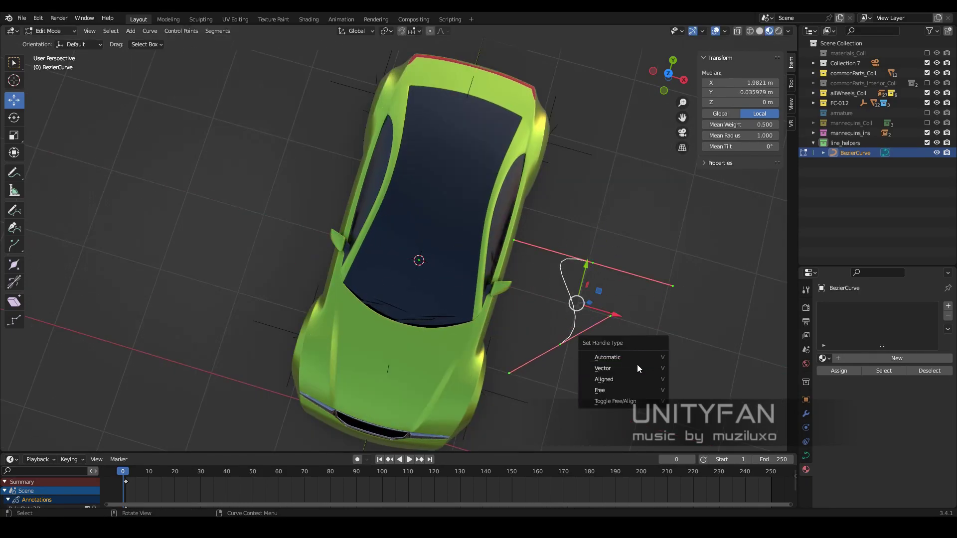
left_click(637, 368)
middle_click_drag(637, 367, 375, 201)
key("g")
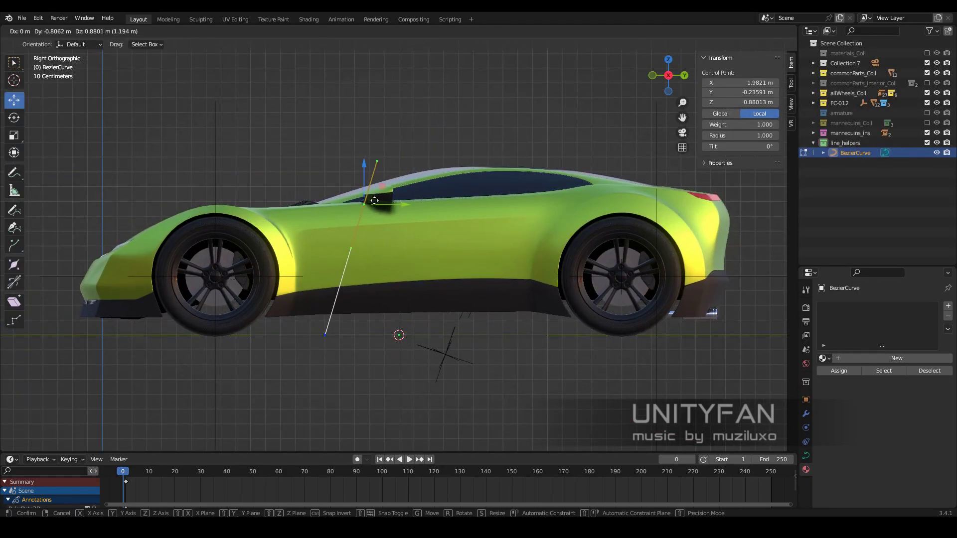
left_click(381, 217)
key("shift+z")
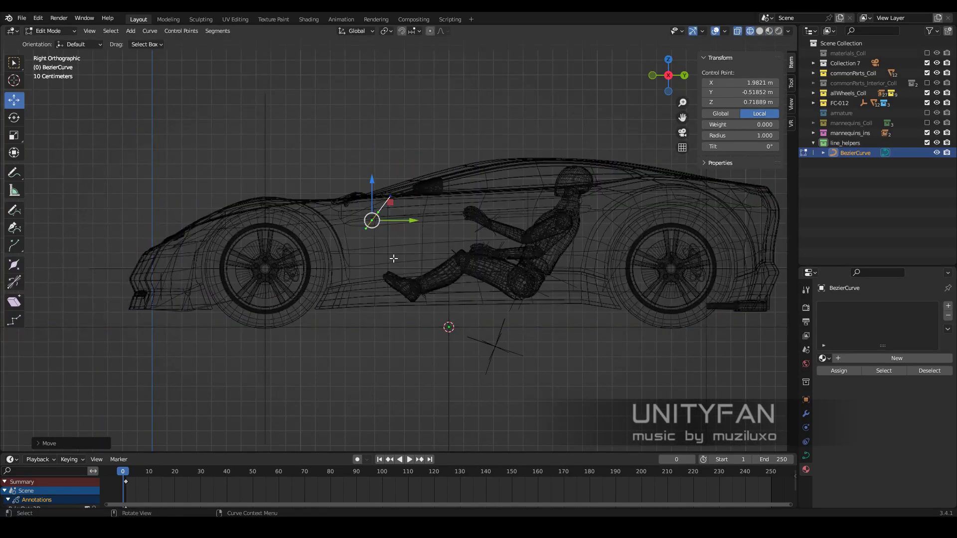
key("shift+z")
scroll(363, 241, "up", 2)
Extend the curve and reshape its points along the sill and door top
key("a")
scroll(414, 282, "up", 2)
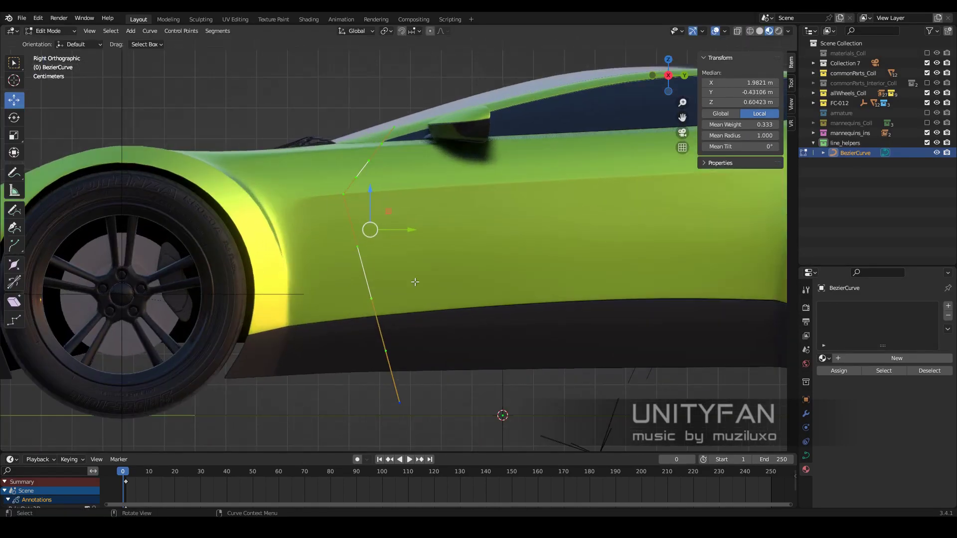
scroll(393, 209, "up", 2)
left_click(384, 197)
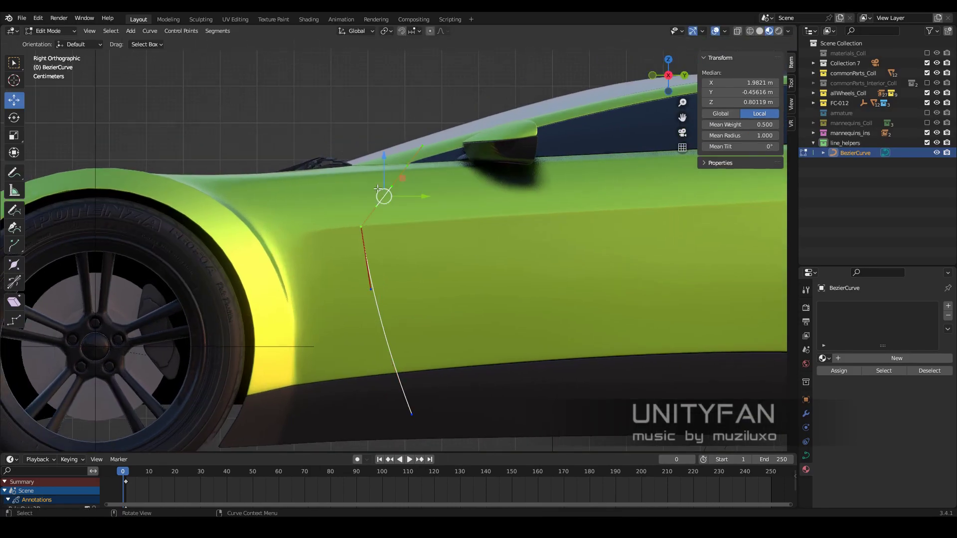
scroll(447, 201, "up", 2)
left_click_drag(405, 256, 425, 271)
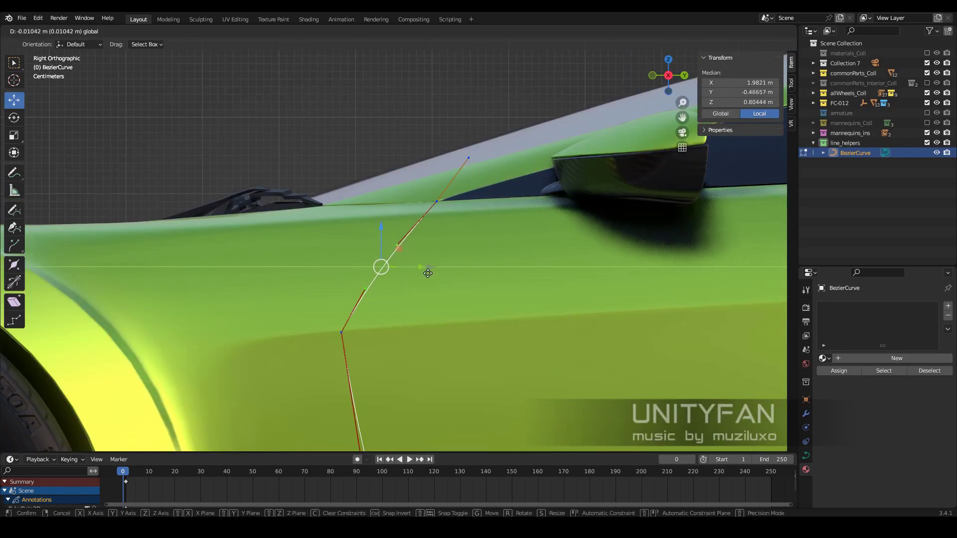
scroll(428, 247, "down", 5)
scroll(449, 310, "up", 1)
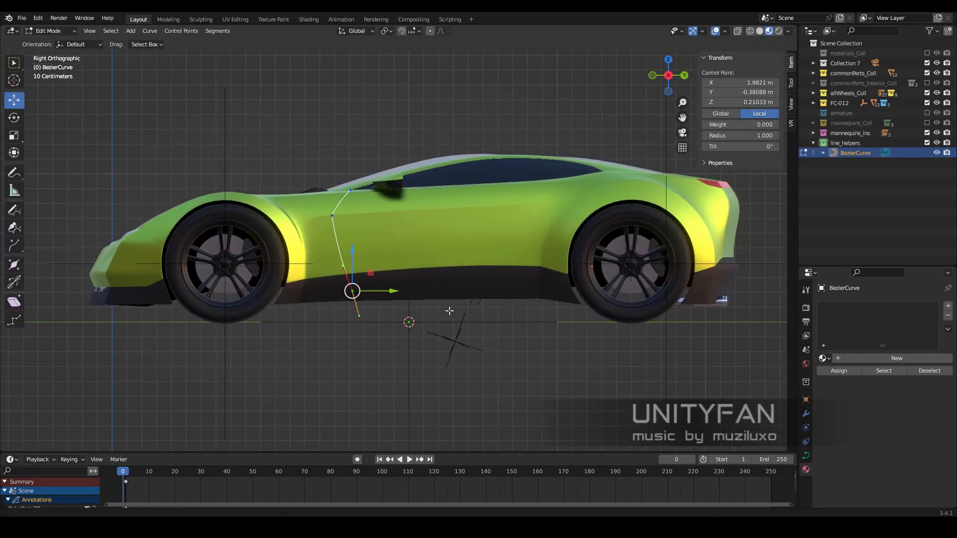
left_click(553, 306)
scroll(551, 311, "up", 2)
key("shift+z")
key("shift+z")
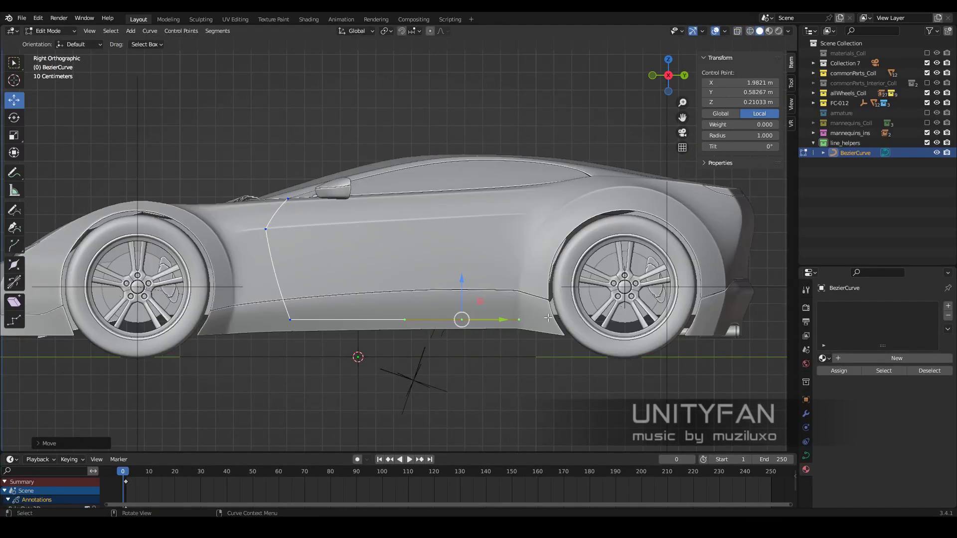
key("z")
Extend the curve up to the roofline and leave Edit Mode
left_click_drag(576, 192, 528, 182)
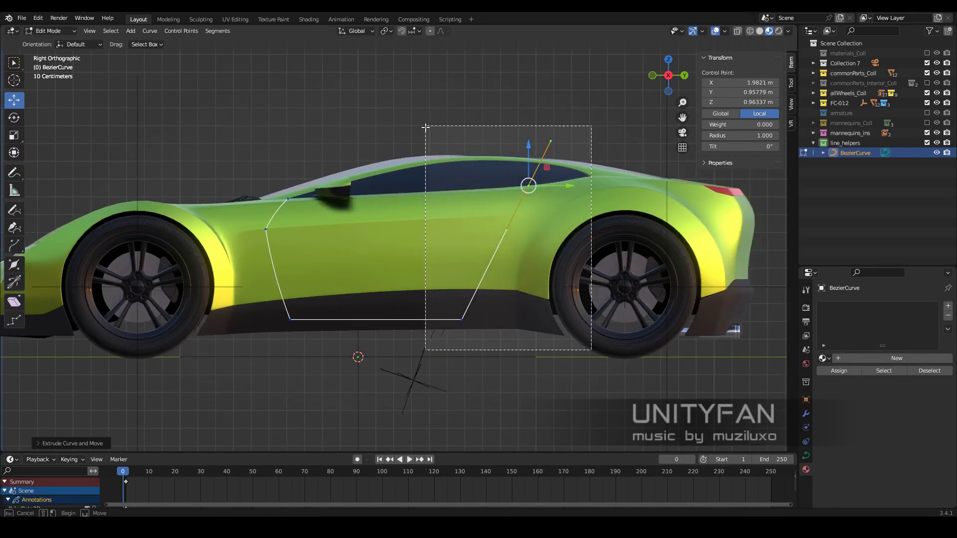
key("Tab")
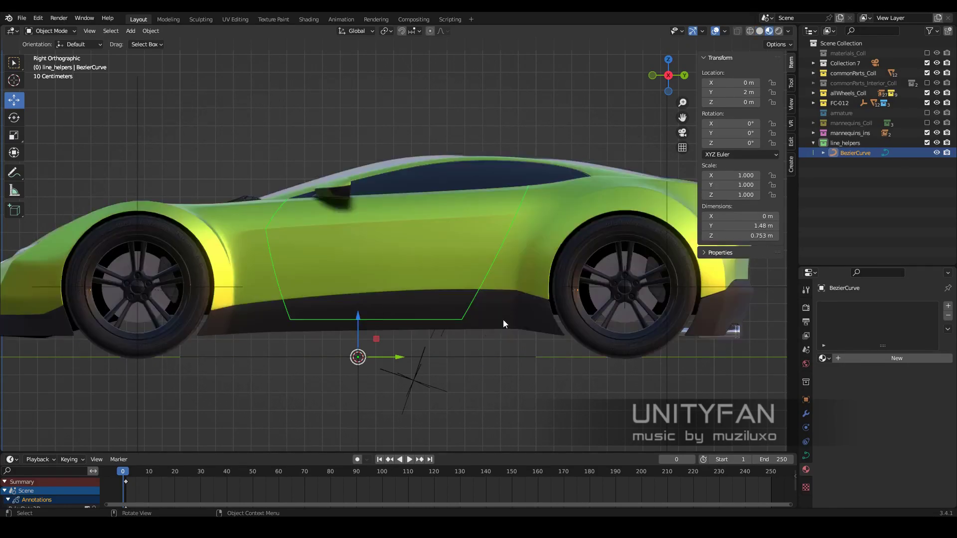
key("shift+z")
key("shift+z")
key("Tab")
scroll(527, 301, "up", 5)
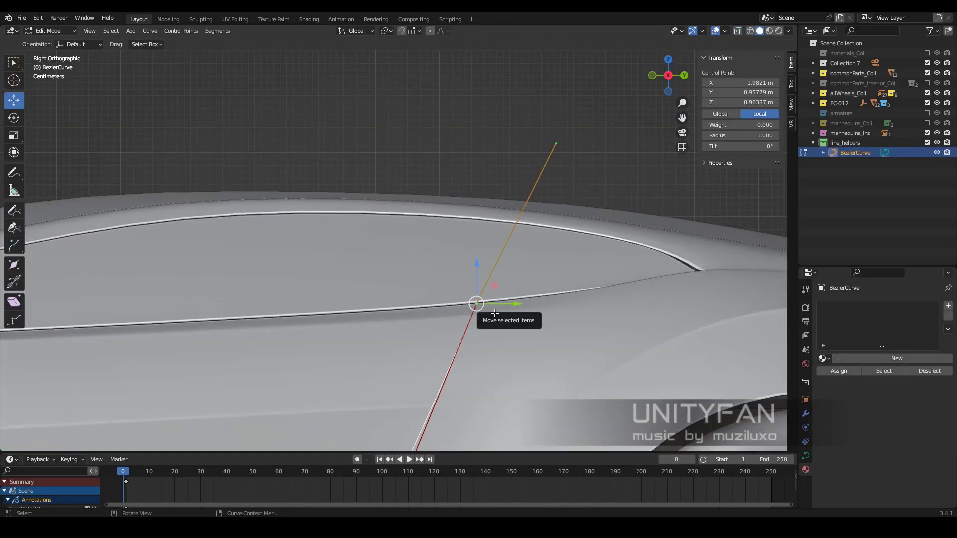
scroll(494, 313, "down", 3)
scroll(480, 304, "down", 2)
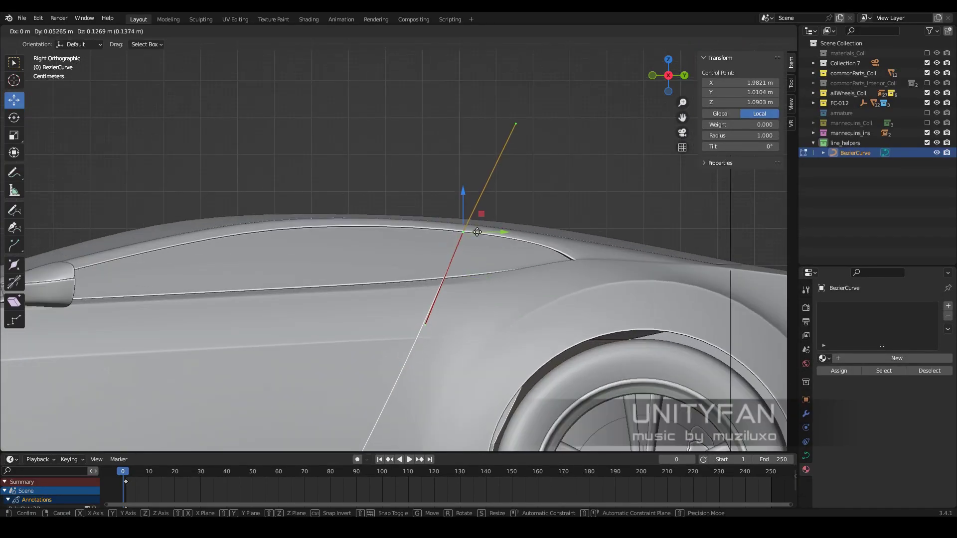
key("Tab")
scroll(495, 269, "down", 5)
middle_click_drag(476, 277, 458, 314)
Enter Edit Mode on the car body and knife-cut along the door curve in side view
left_click(430, 291)
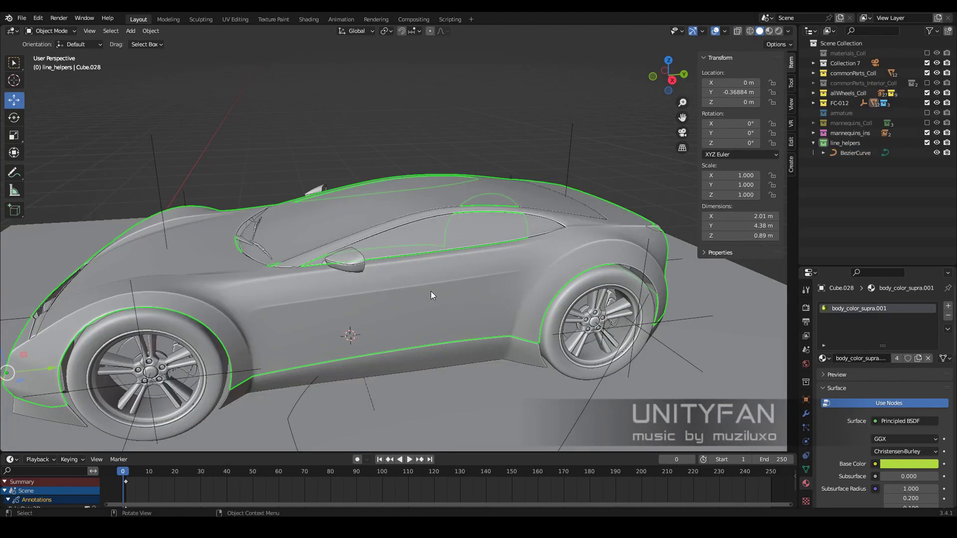
key("Tab")
key("KP_3")
scroll(359, 214, "up", 4)
scroll(359, 213, "up", 2)
scroll(359, 213, "down", 3)
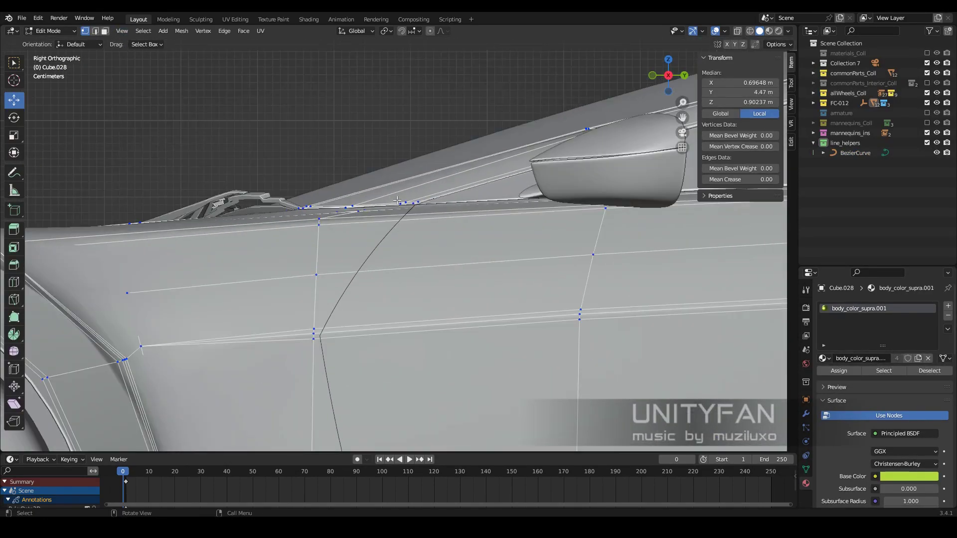
scroll(405, 218, "up", 2)
scroll(387, 253, "up", 1)
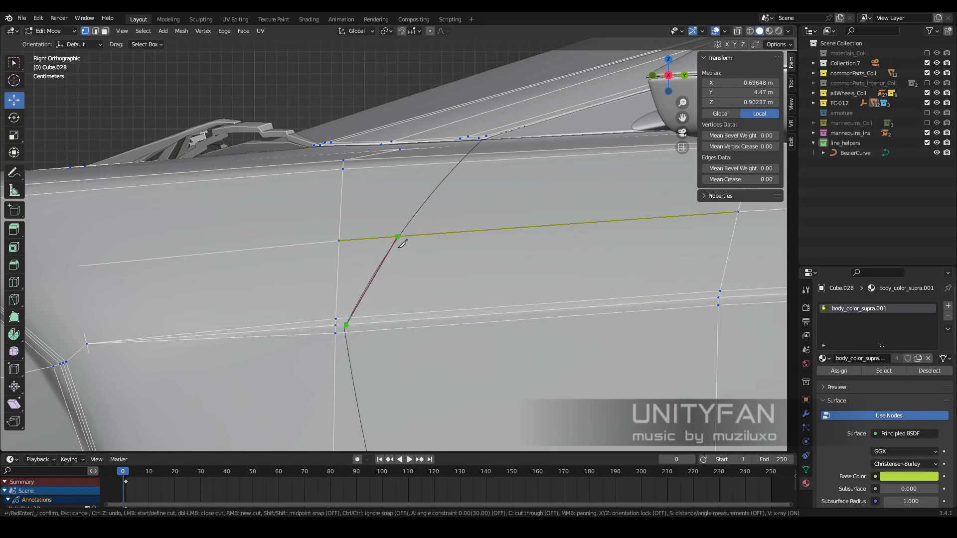
middle_click_drag(471, 157, 448, 210)
key("KP_Decimal")
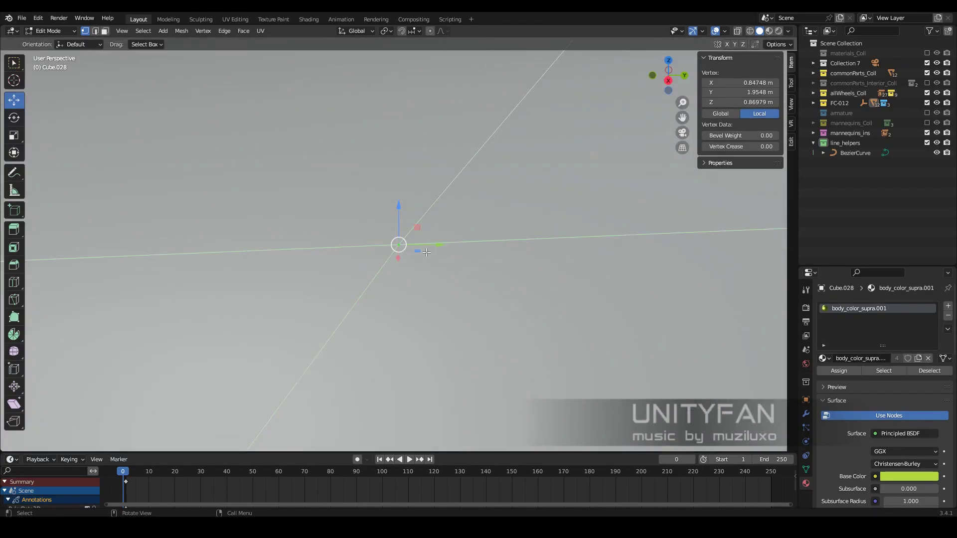
key("alt+z")
key("k")
key("Return")
Knife-cut the side body panel along the door outline
key("alt+z")
scroll(433, 179, "down", 5)
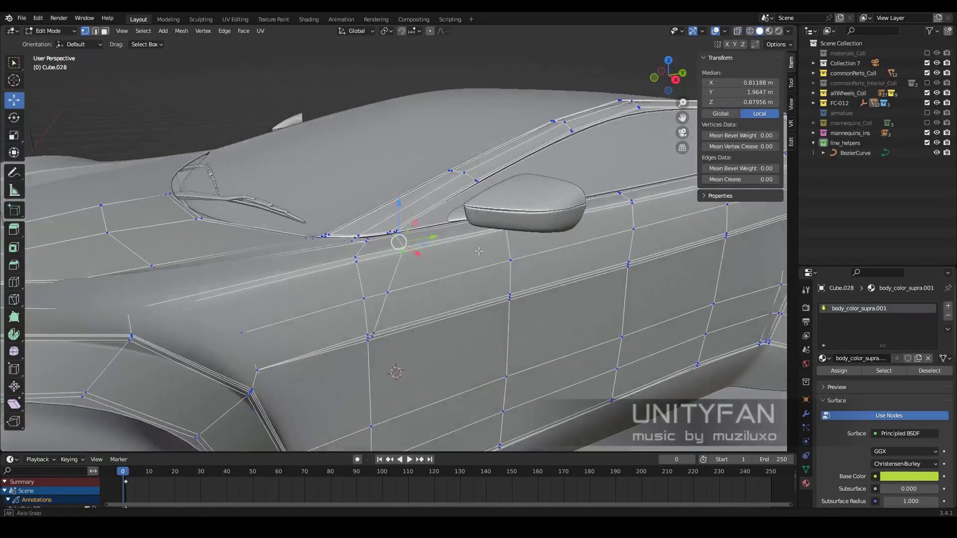
key("KP_3")
scroll(417, 244, "up", 4)
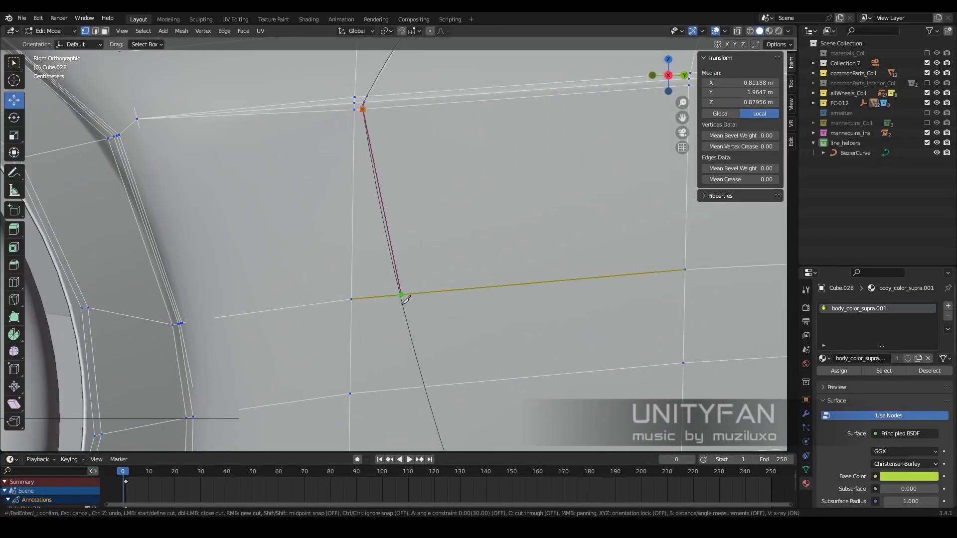
scroll(404, 299, "down", 2)
key("Return")
scroll(434, 319, "down", 5)
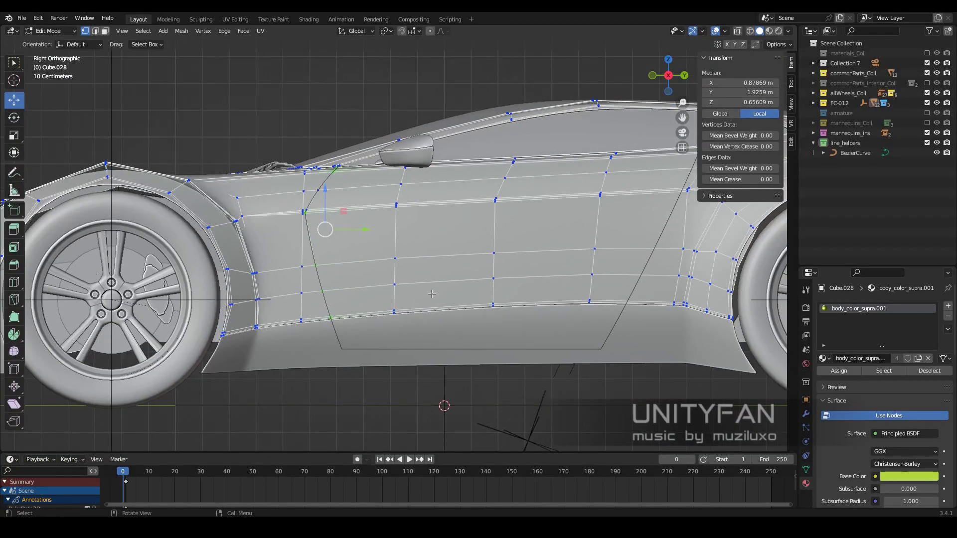
Start a knife cut along the lower sill toward the rear wheel
middle_click_drag(433, 299, 349, 279, "shift")
scroll(425, 278, "up", 4)
key("k")
scroll(379, 379, "up", 4)
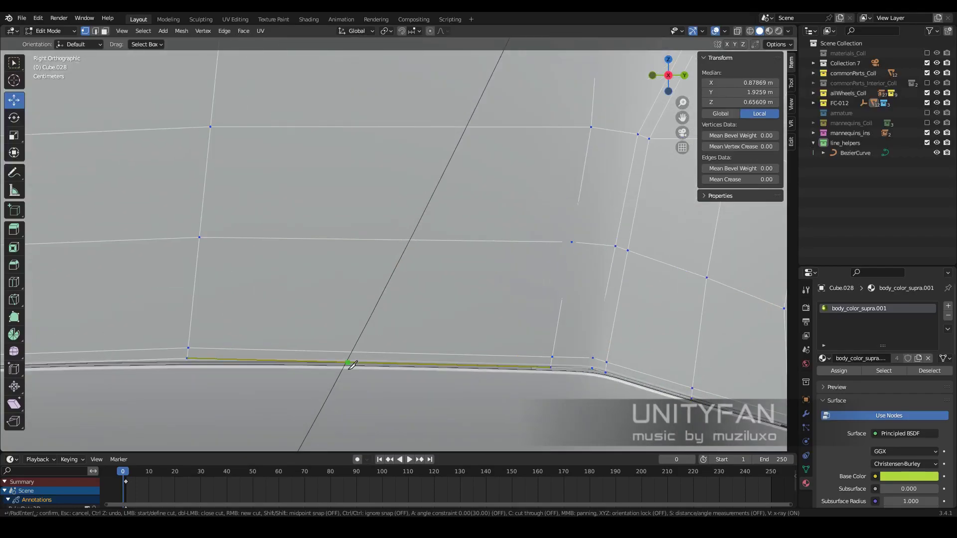
scroll(428, 250, "up", 2)
scroll(449, 239, "up", 2)
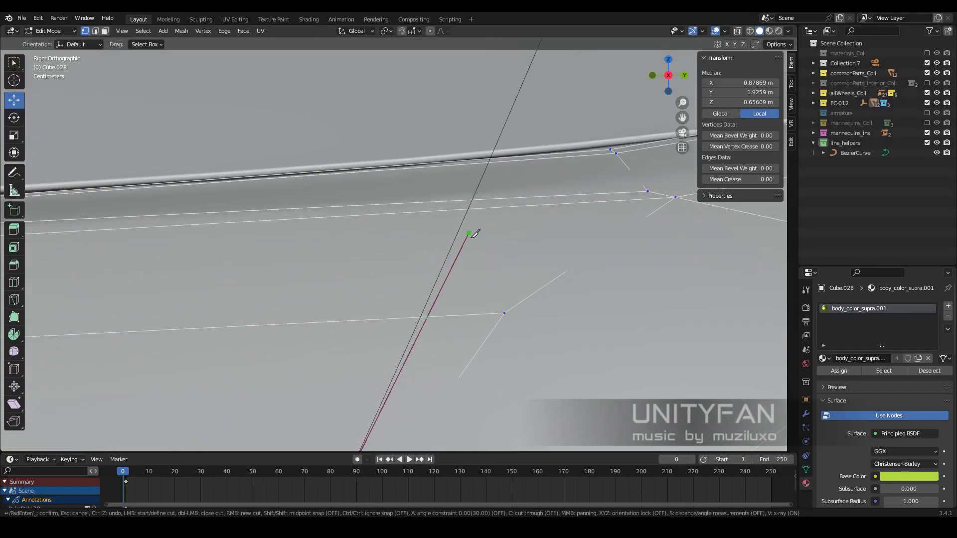
scroll(451, 236, "up", 2)
key("Return")
Finish the sill cut at its far end
scroll(439, 259, "down", 6)
scroll(424, 289, "down", 2)
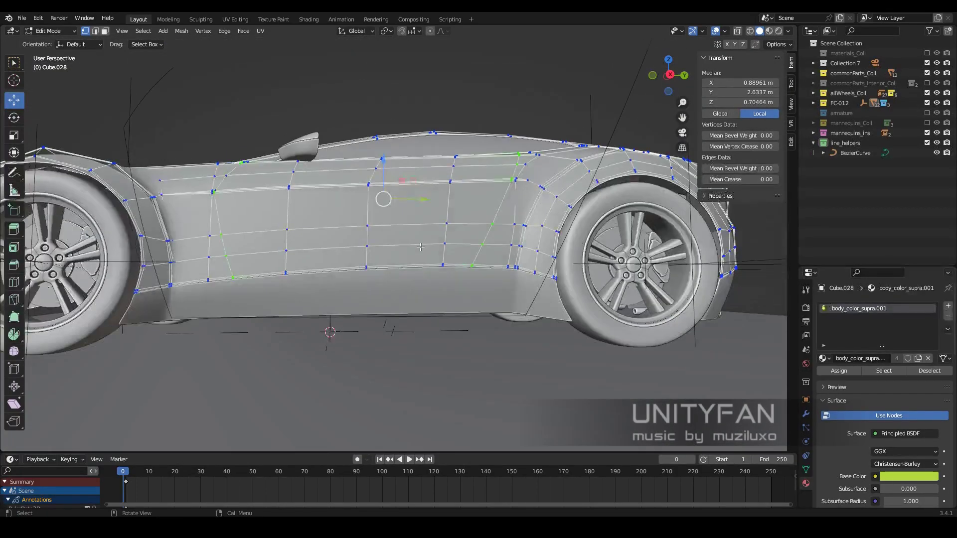
scroll(422, 297, "up", 6)
scroll(398, 269, "up", 1)
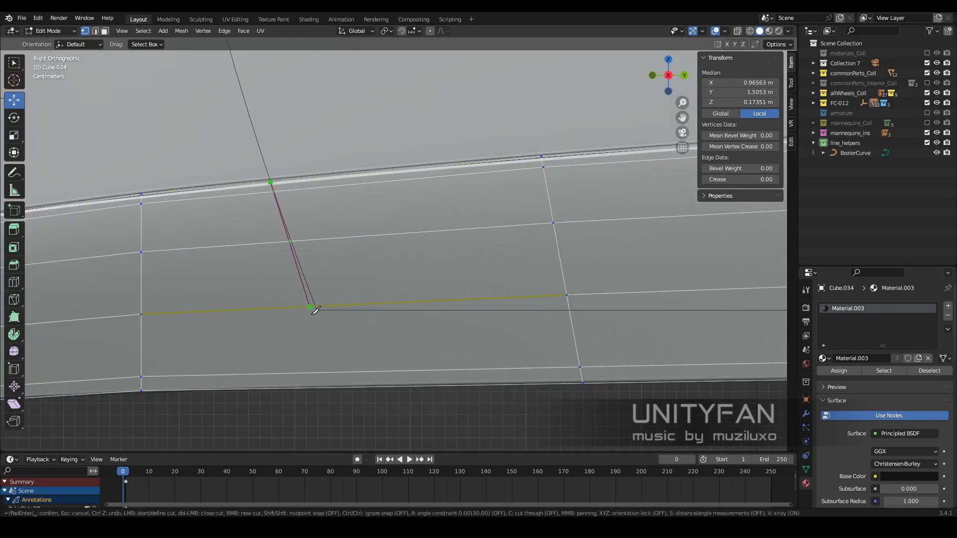
middle_click_drag(572, 315, 573, 349)
scroll(515, 383, "up", 2)
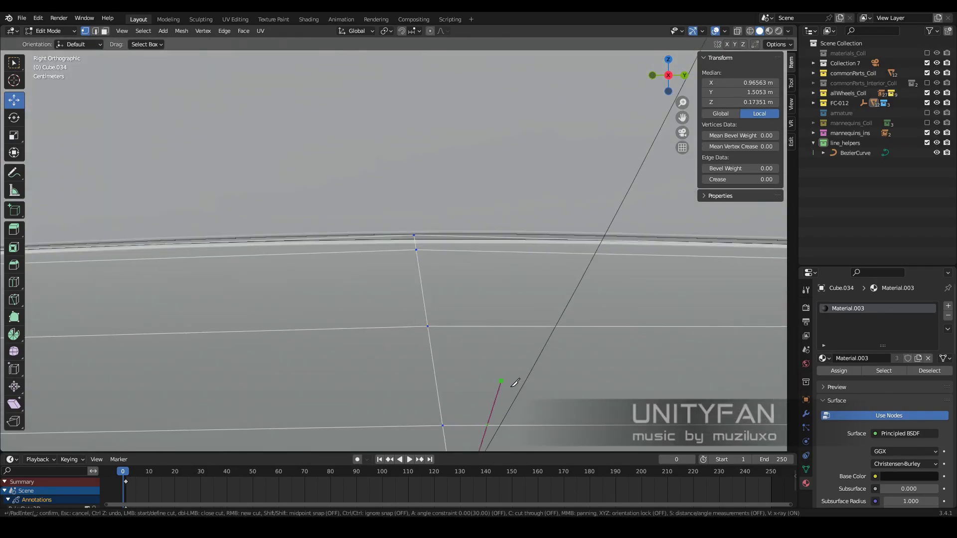
left_click(567, 325)
key("Return")
Knife-cut across the side window glass and select the door seam edges
scroll(424, 289, "down", 6)
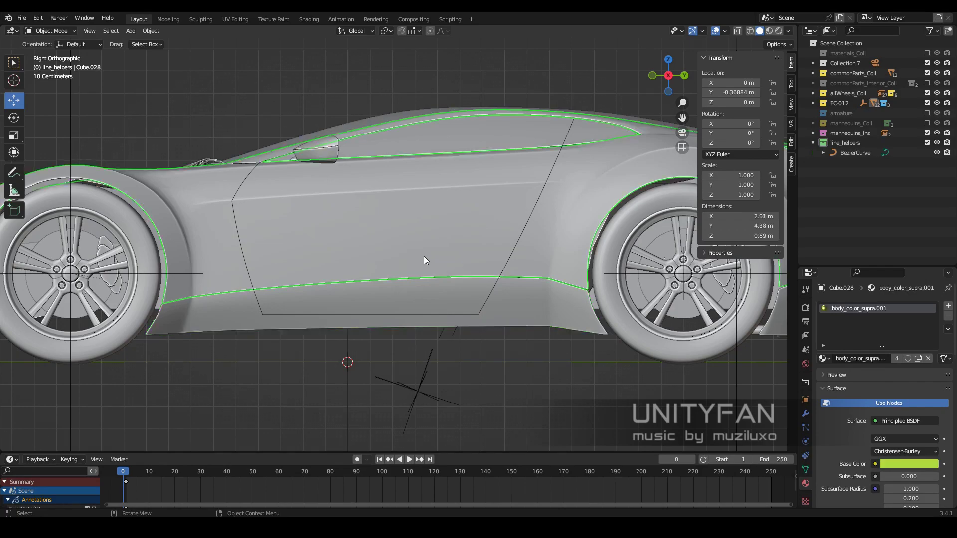
left_click(415, 298)
scroll(449, 299, "up", 4)
scroll(469, 306, "up", 3)
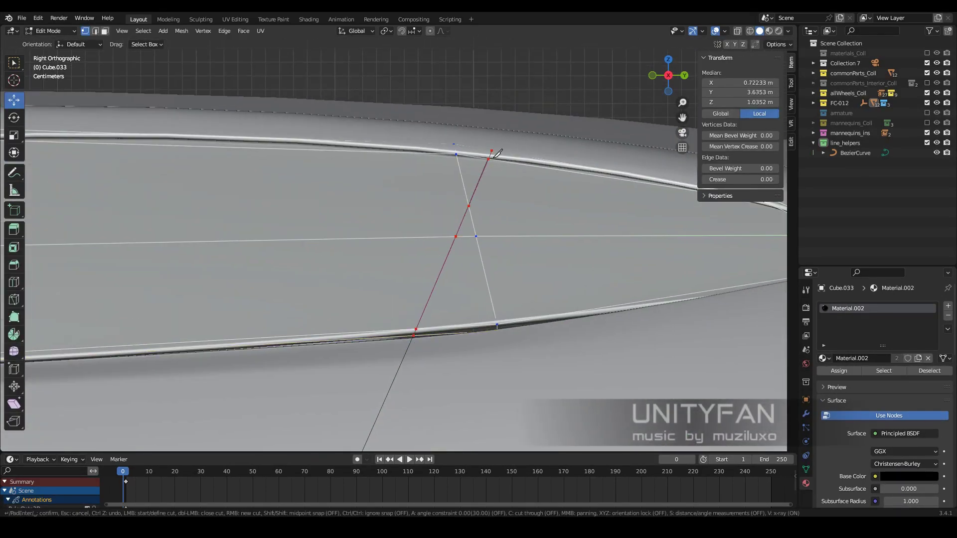
key("Return")
scroll(497, 153, "down", 5)
scroll(410, 296, "up", 3)
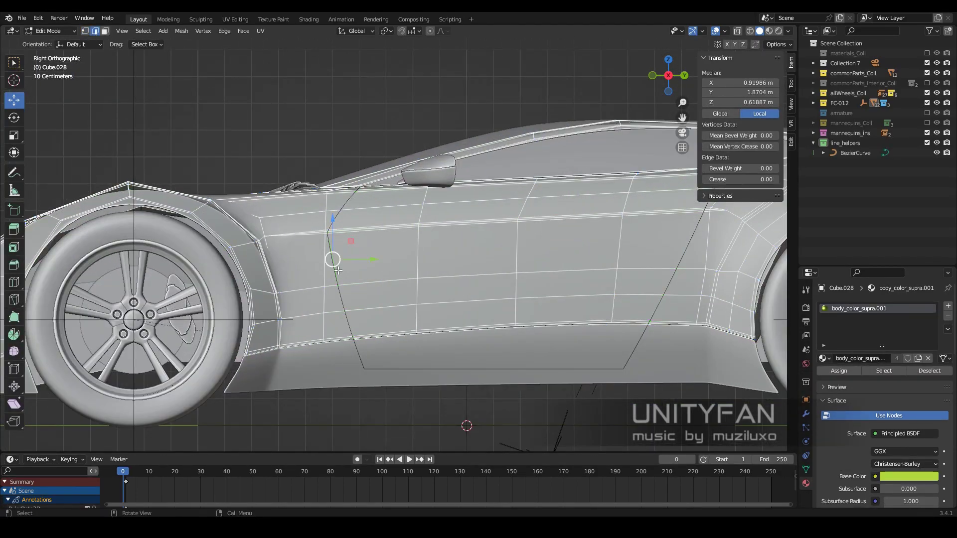
left_click(339, 249, "shift")
scroll(532, 255, "up", 2)
left_click(15, 63)
scroll(515, 309, "up", 2)
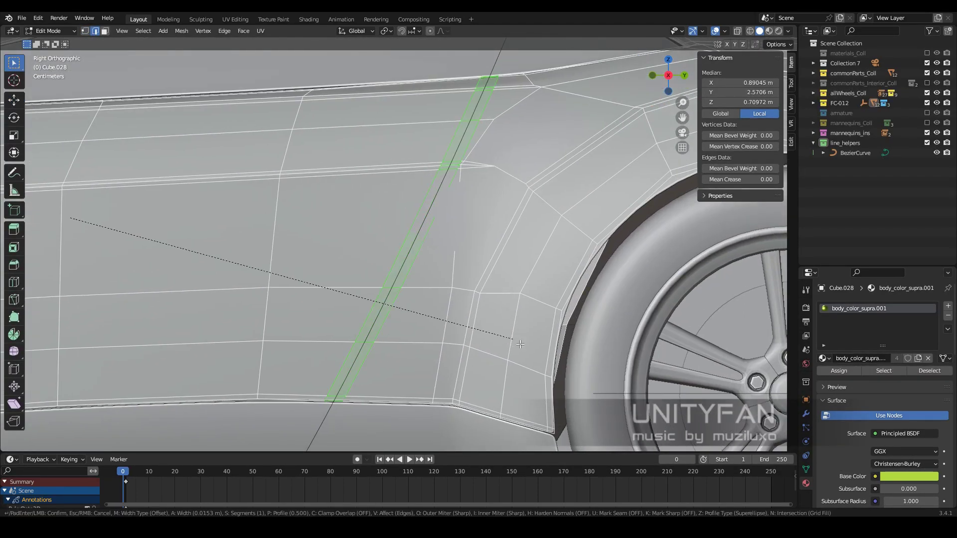
Bevel the fender seam edge and adjust the bevel Width into a thin gap
left_click(100, 443)
left_click(125, 290)
type("0.006 m")
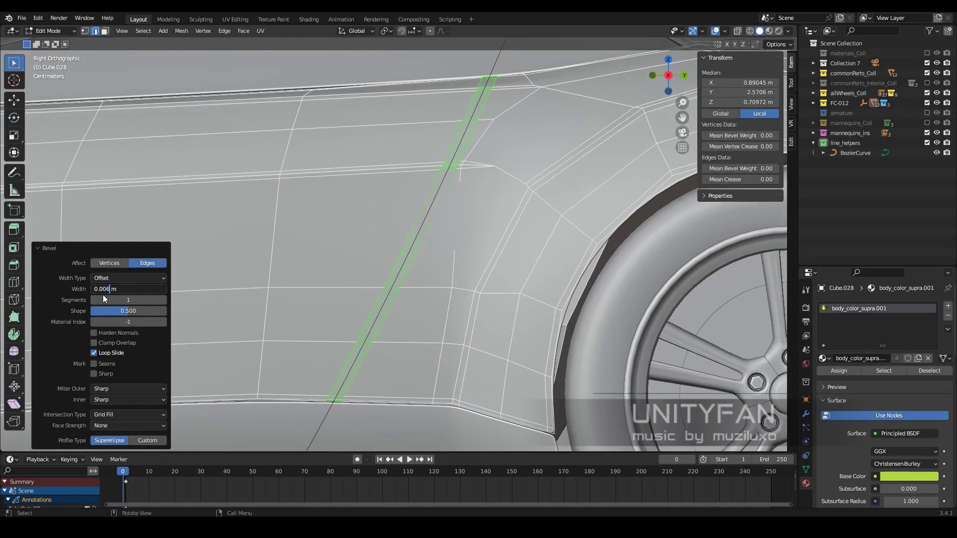
left_click(50, 252)
scroll(352, 318, "up", 3)
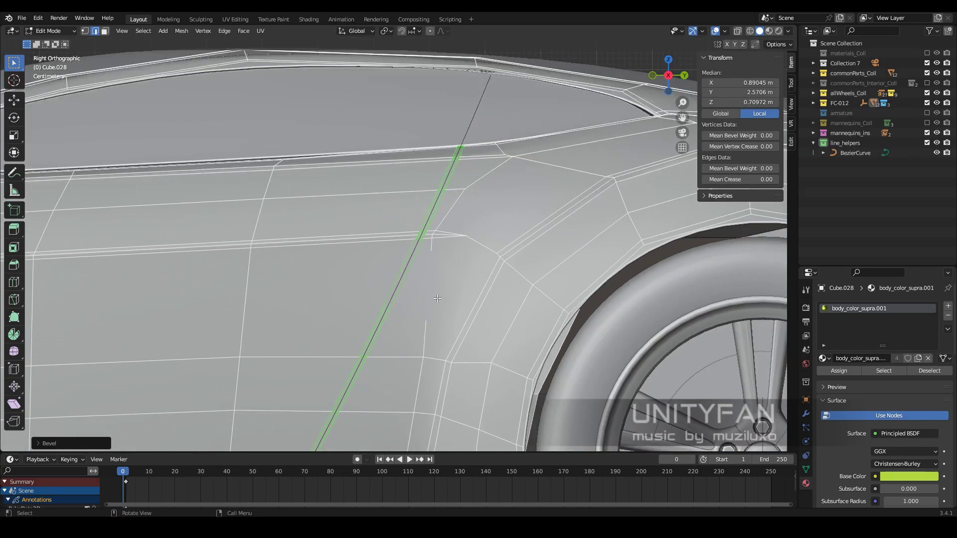
scroll(353, 318, "down", 3)
scroll(352, 318, "down", 3)
scroll(199, 299, "up", 6)
scroll(72, 281, "up", 1)
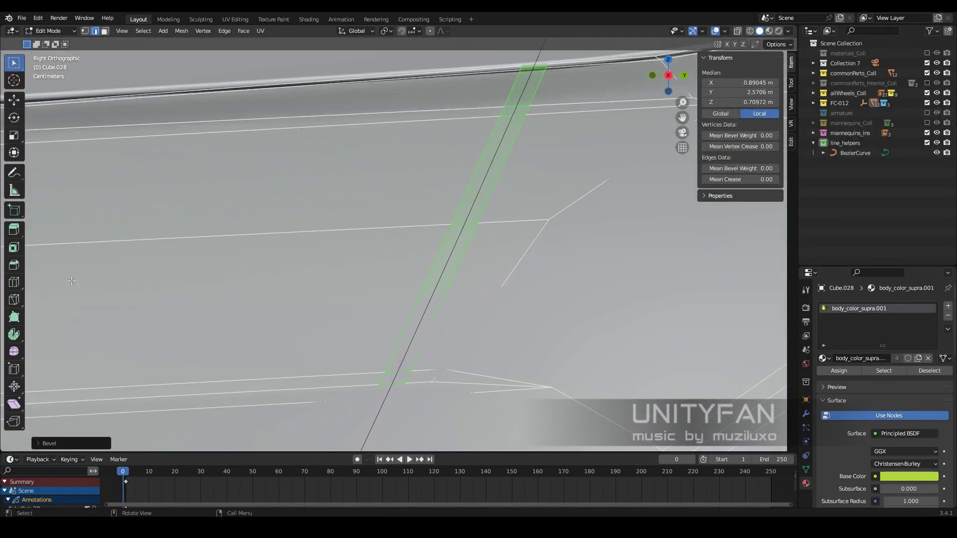
scroll(492, 309, "down", 5)
scroll(499, 259, "up", 5)
Add a loop cut beside the bevelled seam and grow the door face selection
left_click(503, 248)
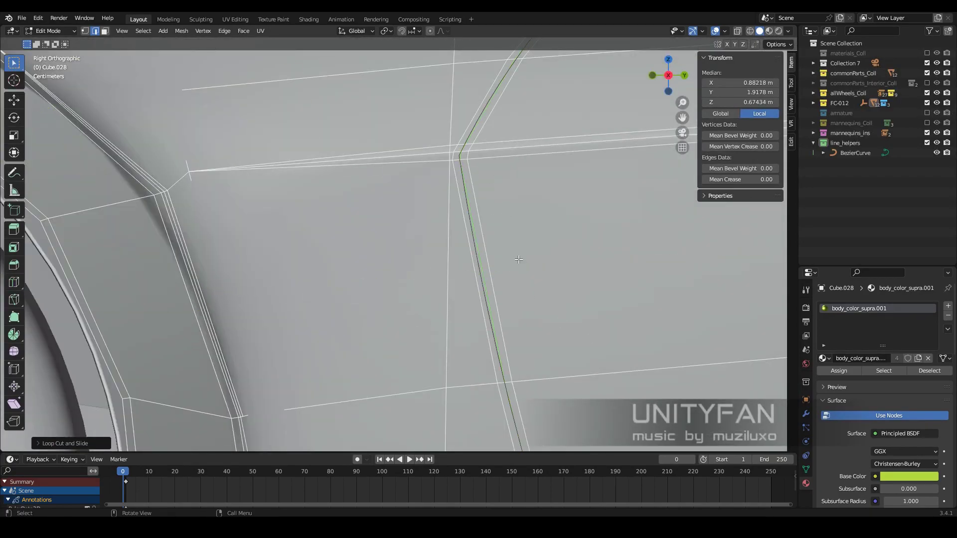
scroll(518, 259, "down", 4)
scroll(447, 310, "up", 4)
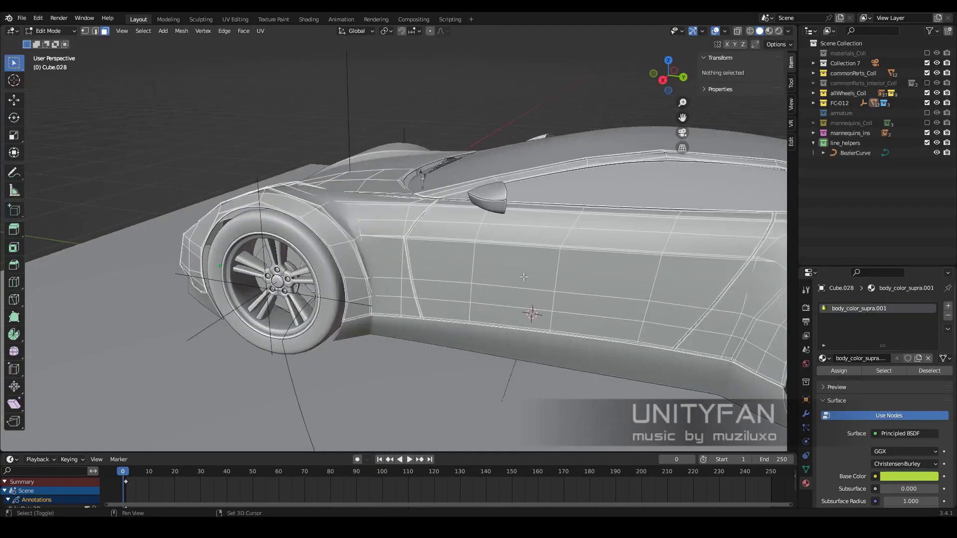
key("ctrl+KP_Add")
Separate the selected door faces into their own object and view the car side
left_click(428, 285)
key("Tab")
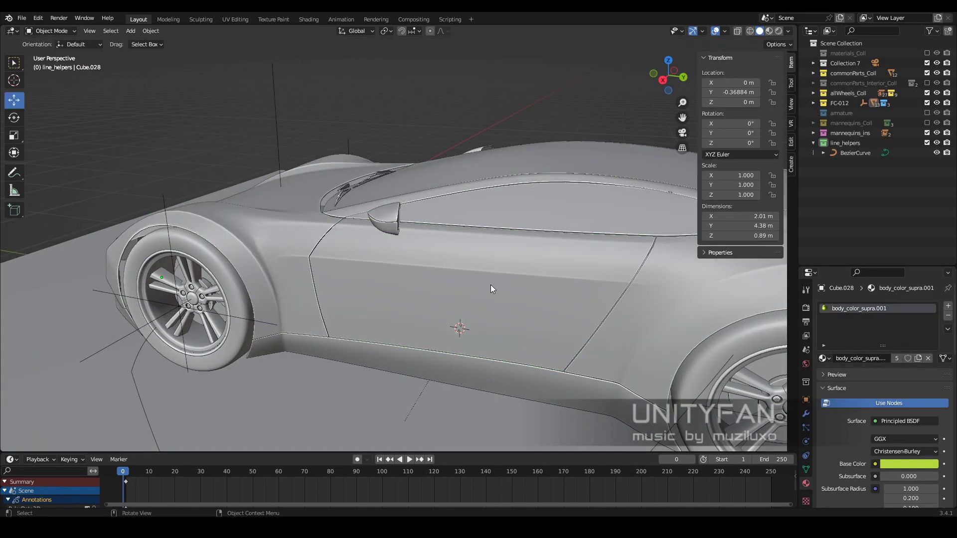
middle_click_drag(502, 302, 523, 284)
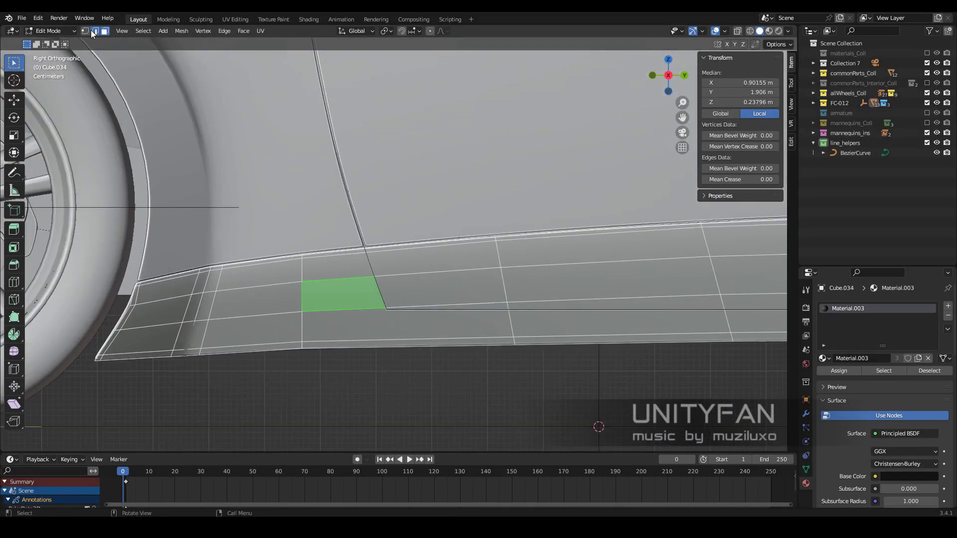
scroll(386, 297, "up", 3)
Bevel the selected lower trim edges and set a new bevel width
key("ctrl+b")
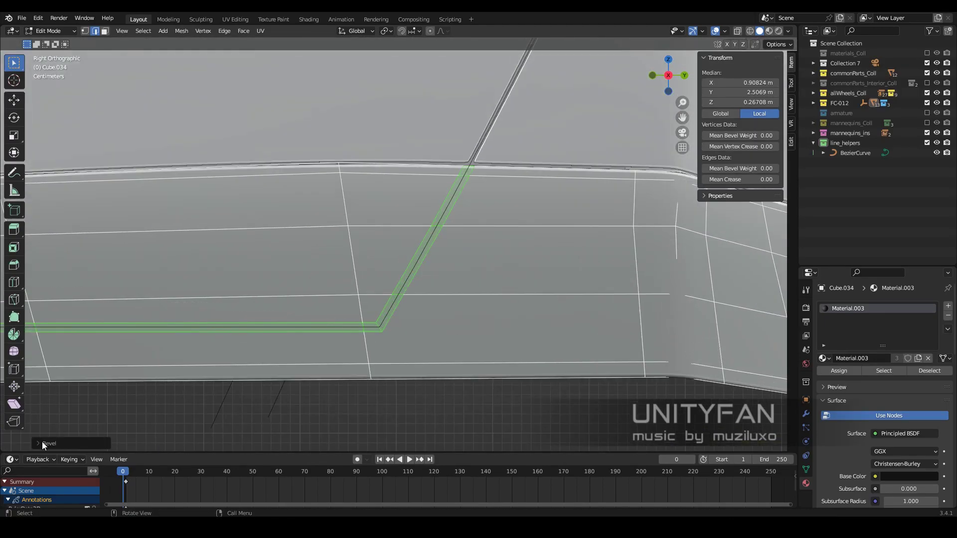
left_click(42, 443)
double_click(115, 289)
left_click(96, 249)
scroll(60, 319, "up", 1)
scroll(1, 344, "up", 2)
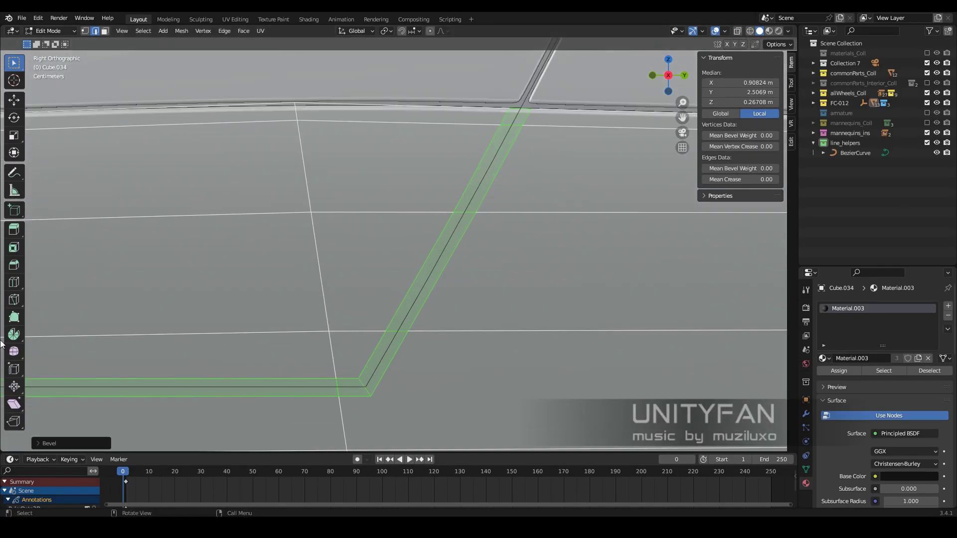
Add a loop cut beside the trim seam and bevel the new edge loop
left_click(466, 217)
scroll(405, 246, "down", 1)
key("ctrl+b")
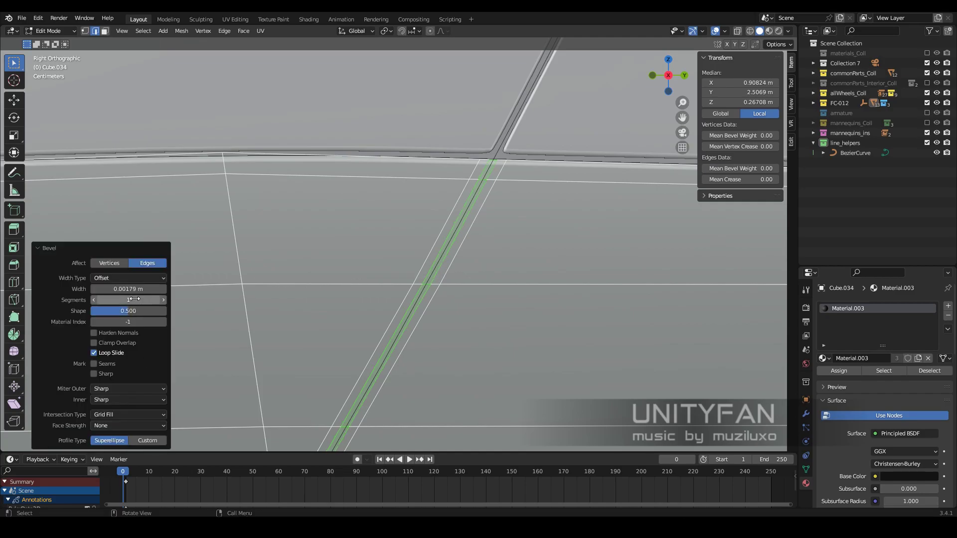
key("3")
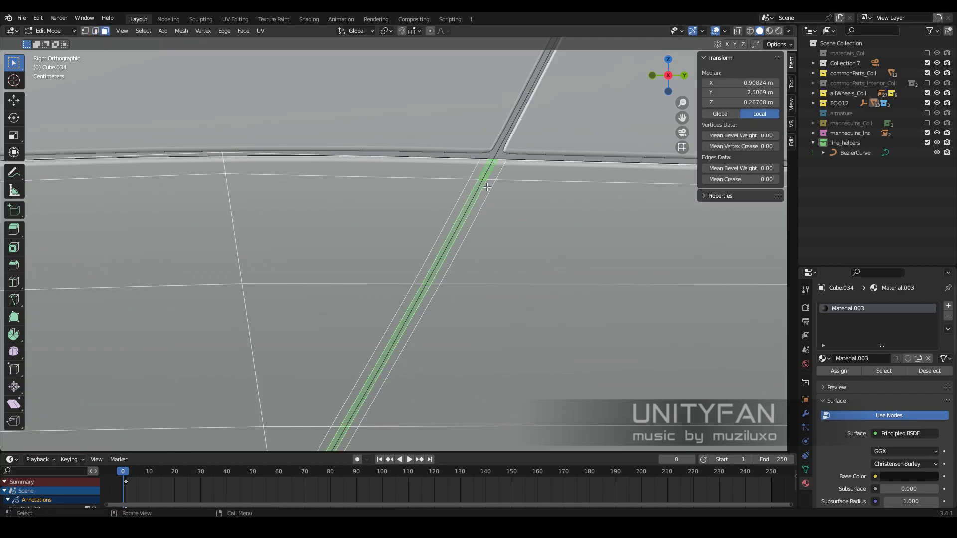
scroll(488, 187, "down", 8)
scroll(393, 329, "up", 8)
Cut the seam corner and move the corner vertex into its new spot
key("1")
key("alt+a")
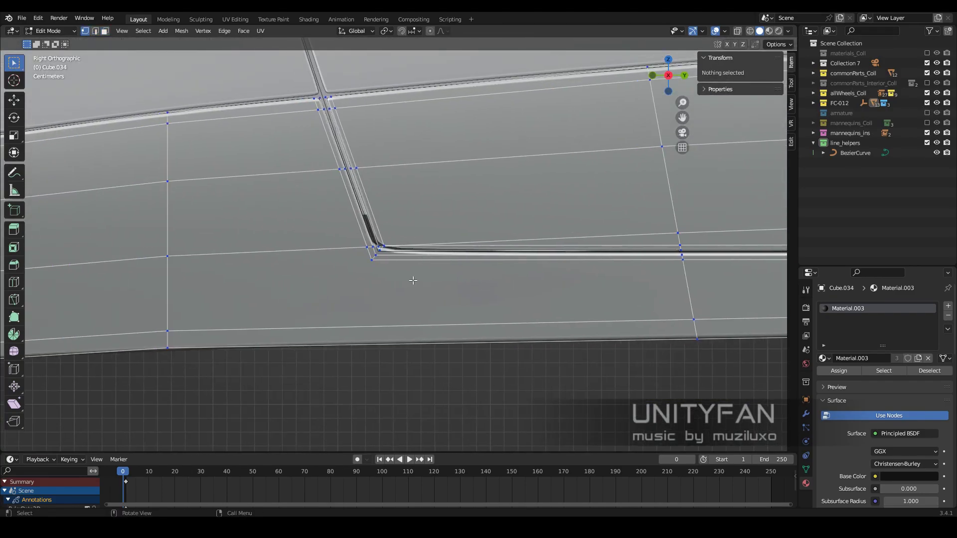
scroll(393, 279, "up", 1)
key("Return")
scroll(352, 259, "up", 3)
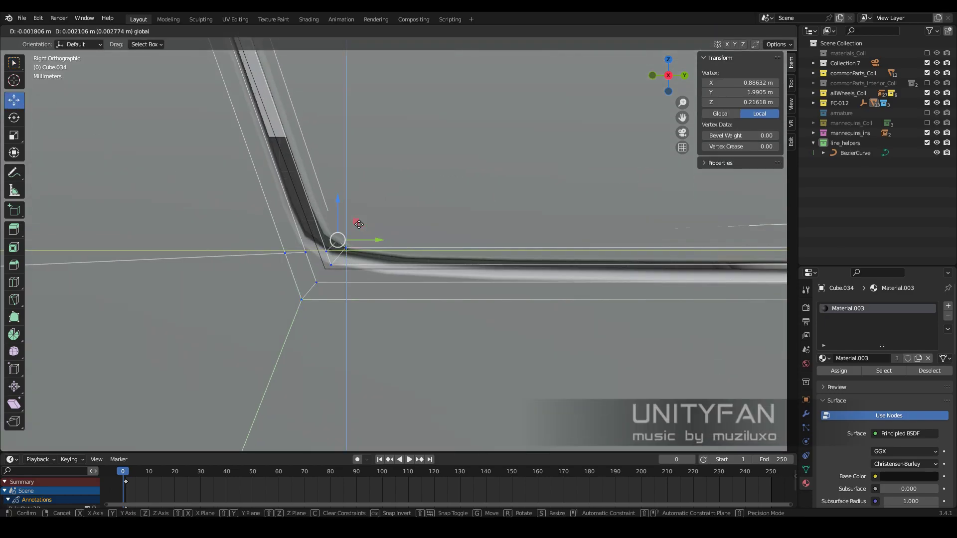
left_click(359, 225)
Check the finished trim panel seam in Object Mode
middle_click_drag(358, 225, 456, 210)
scroll(526, 259, "down", 2)
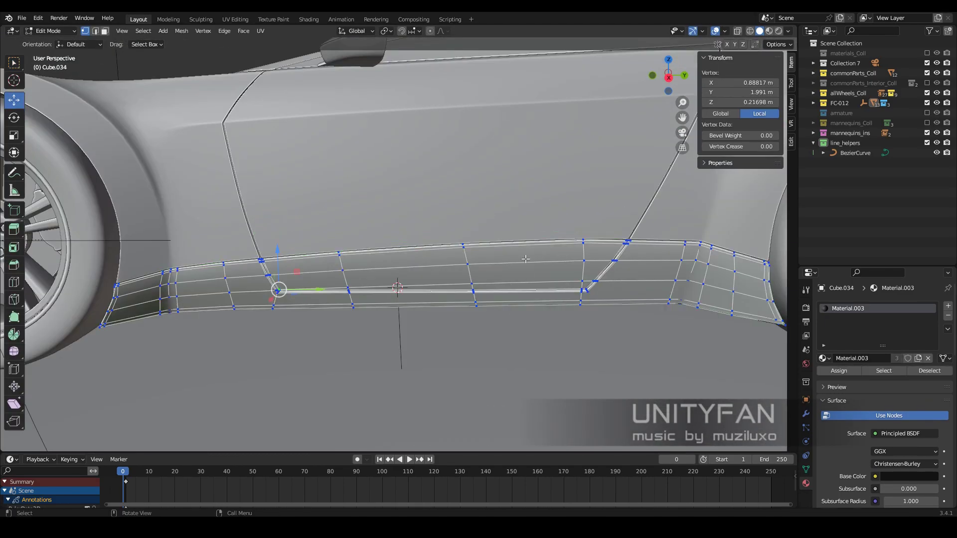
key("Tab")
scroll(491, 259, "down", 4)
Select the side window glass and enter Edit Mode on it
left_click(492, 259)
middle_click_drag(492, 259, 537, 108)
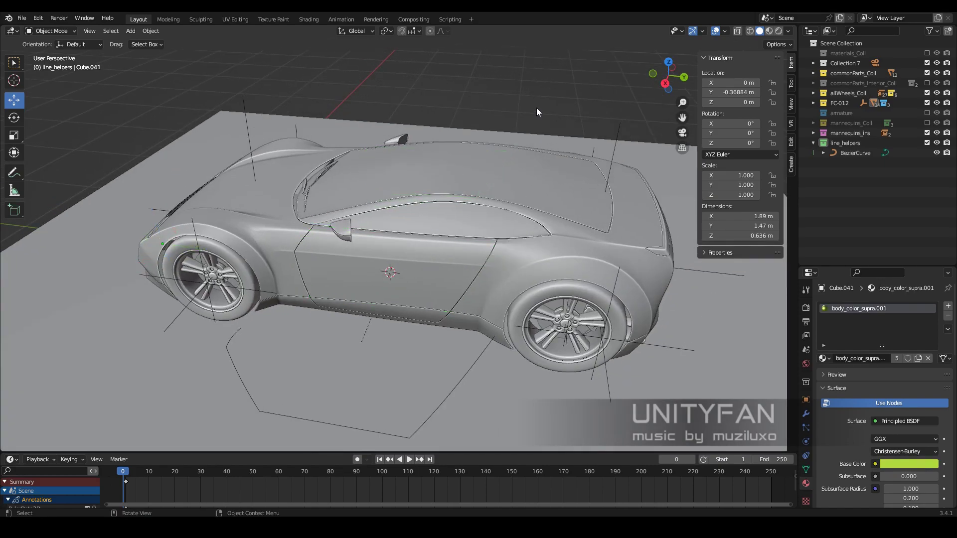
scroll(536, 107, "up", 4)
middle_click_drag(520, 193, 556, 216)
left_click(555, 216)
key("Tab")
scroll(555, 215, "up", 3)
scroll(363, 173, "up", 2)
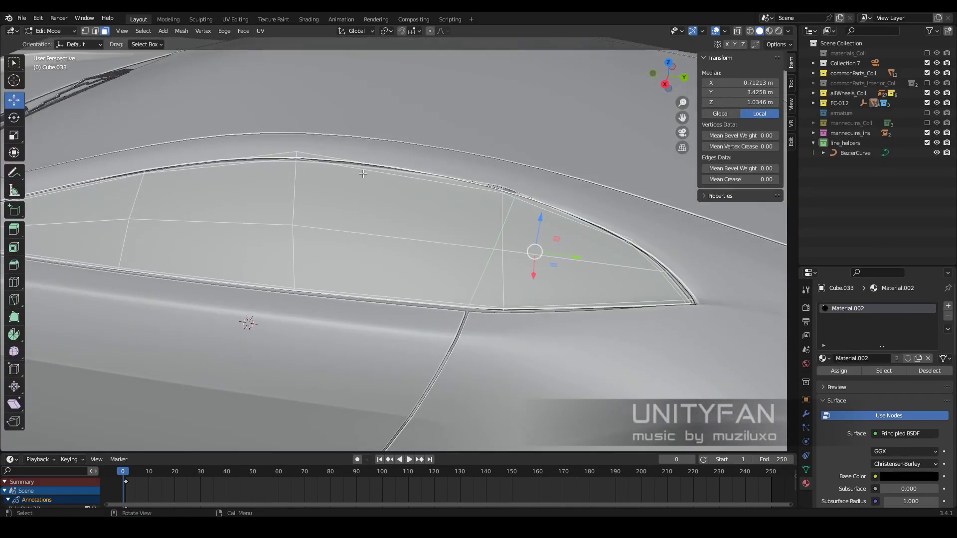
scroll(483, 274, "up", 2)
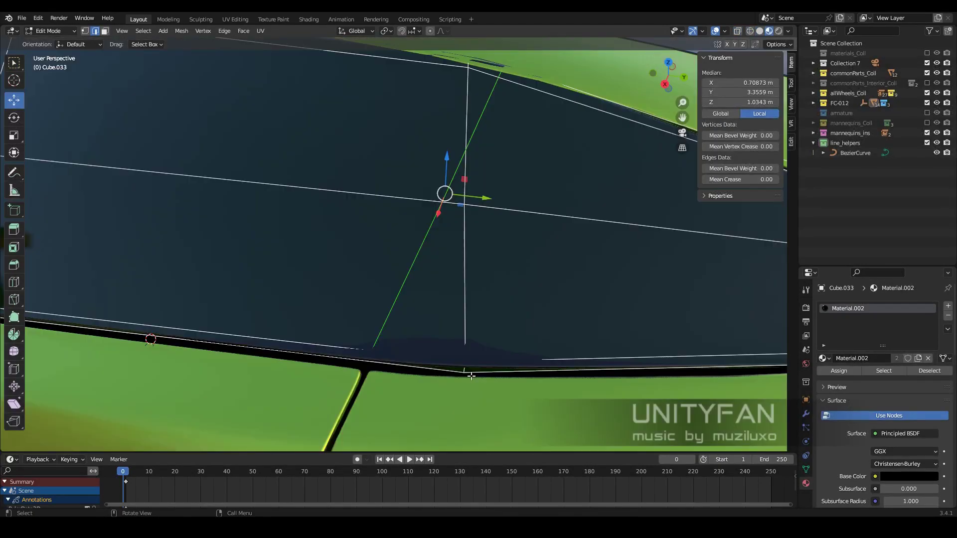
Bevel edges across the window glass with a new width value
left_click(546, 310, "ctrl")
left_click(49, 443)
left_click(128, 290)
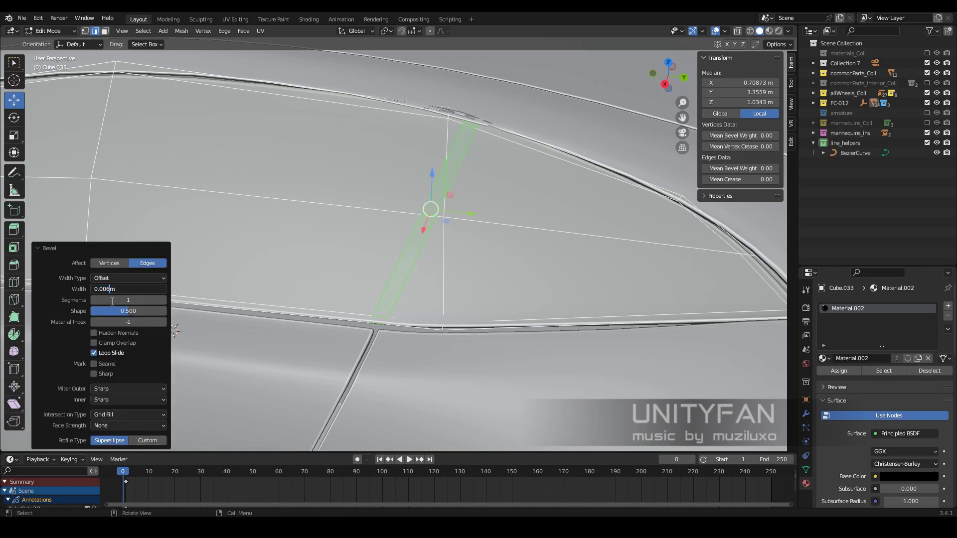
key("Return")
scroll(483, 257, "up", 2)
Add a loop cut on the window, confirm the bevel, and return to Object Mode
left_click(14, 282)
key("w")
scroll(460, 311, "up", 1)
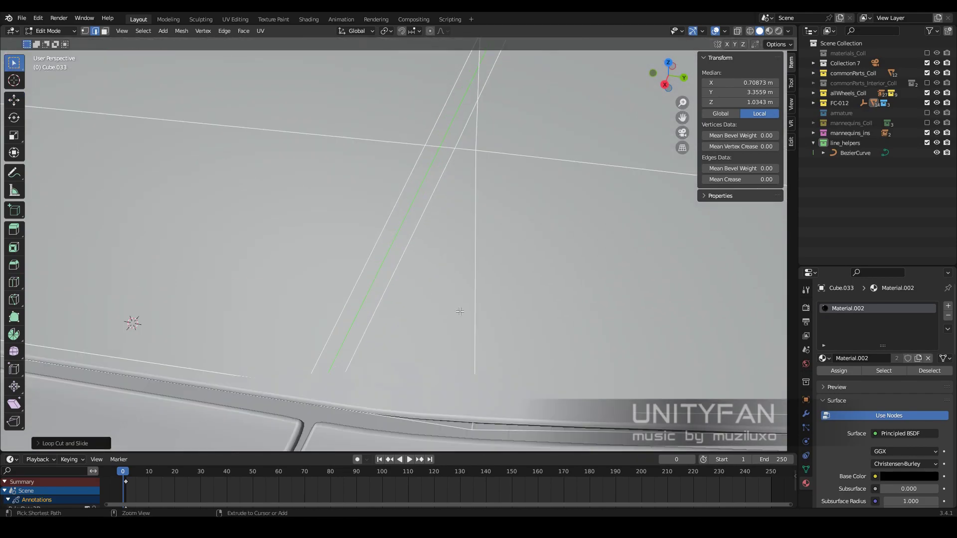
left_click(471, 317)
key("Return")
scroll(128, 335, "down", 5)
right_click(420, 245)
key("Tab")
View the roof and door line and re-enter Edit Mode on the window piece
middle_click_drag(466, 208, 528, 231)
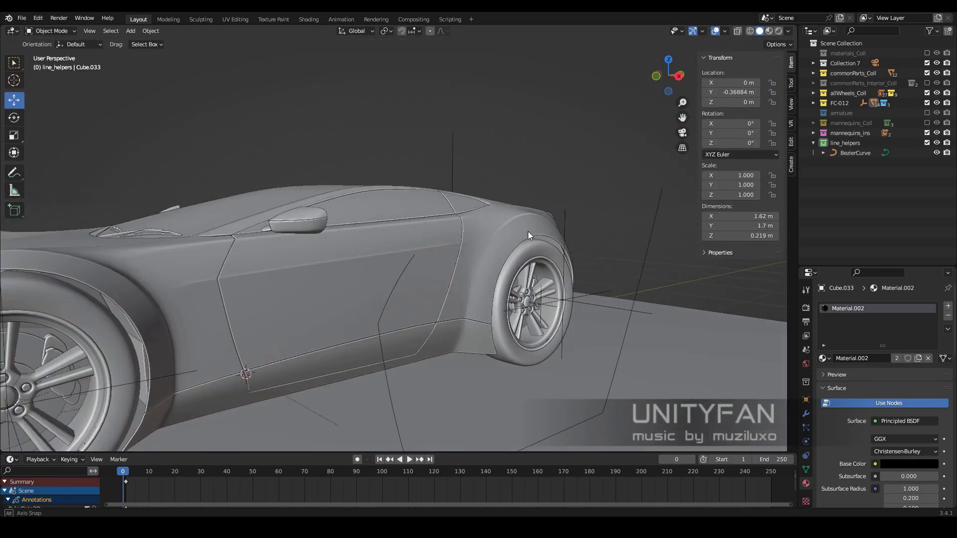
scroll(528, 231, "down", 3)
scroll(486, 246, "up", 8)
key("Tab")
scroll(448, 278, "down", 3)
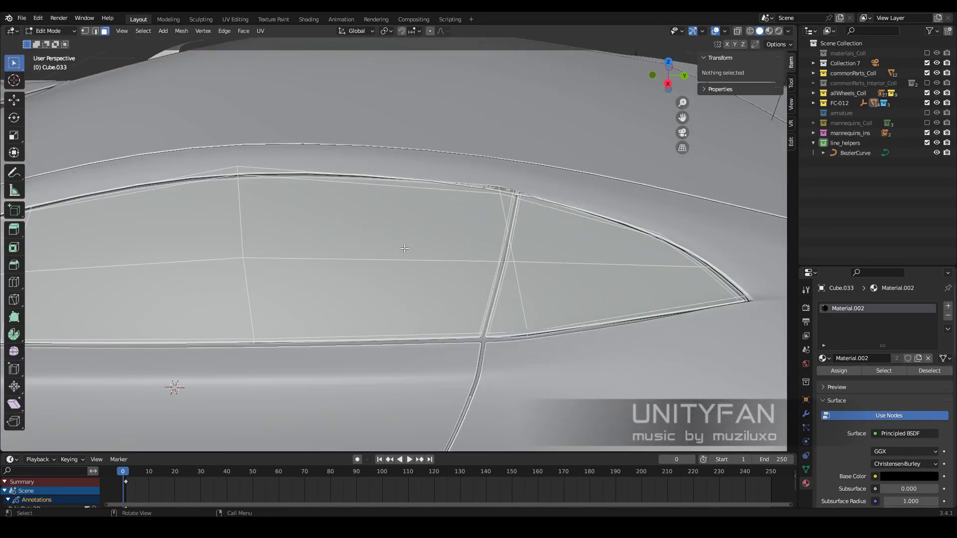
scroll(393, 180, "up", 3)
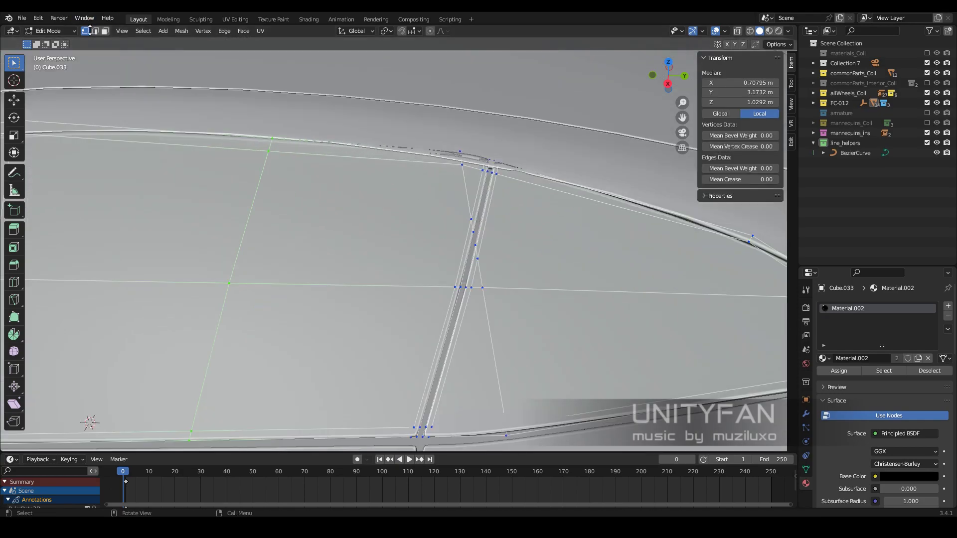
Select an edge loop and an edge on the window and apply an edge operation
left_click(464, 190, "alt")
scroll(464, 190, "down", 1)
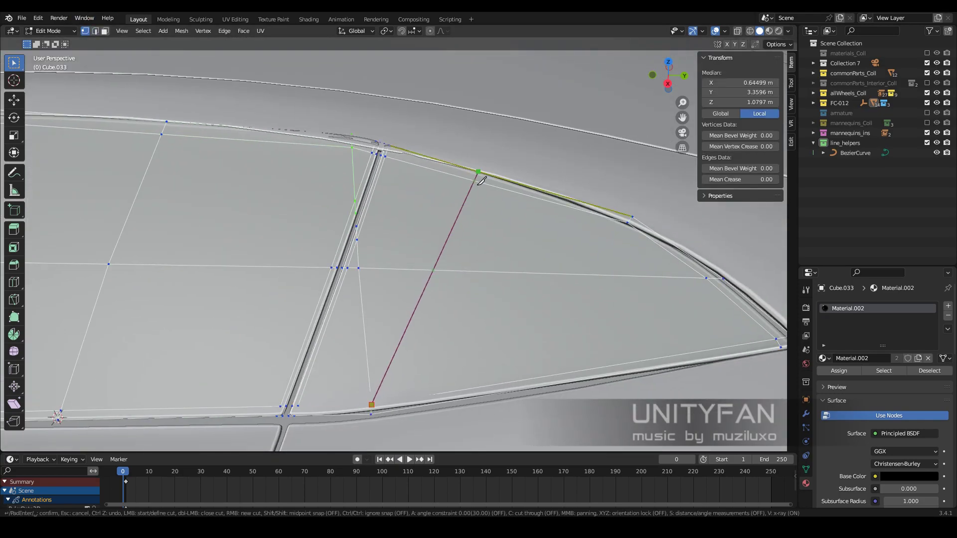
left_click(356, 215)
right_click(357, 215)
left_click(324, 216)
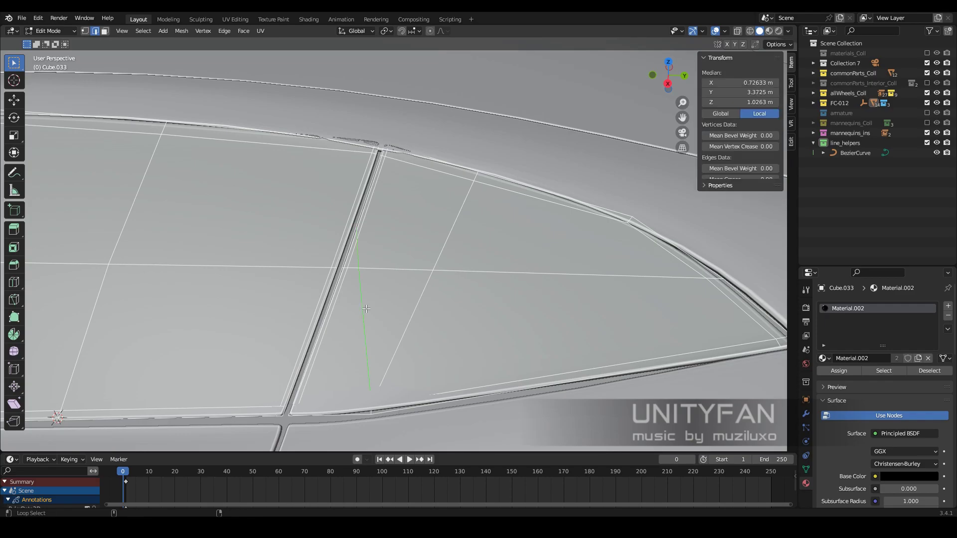
scroll(340, 228, "down", 3)
scroll(340, 228, "up", 4)
Move the selected vertices along the roof edge in vertex mode
key("1")
key("alt+z")
key("alt+z")
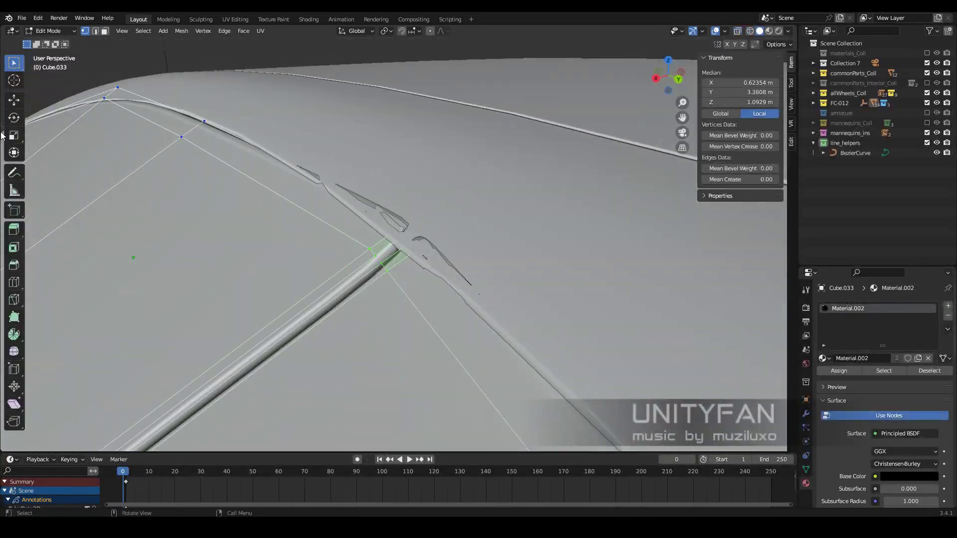
left_click_drag(372, 242, 368, 240)
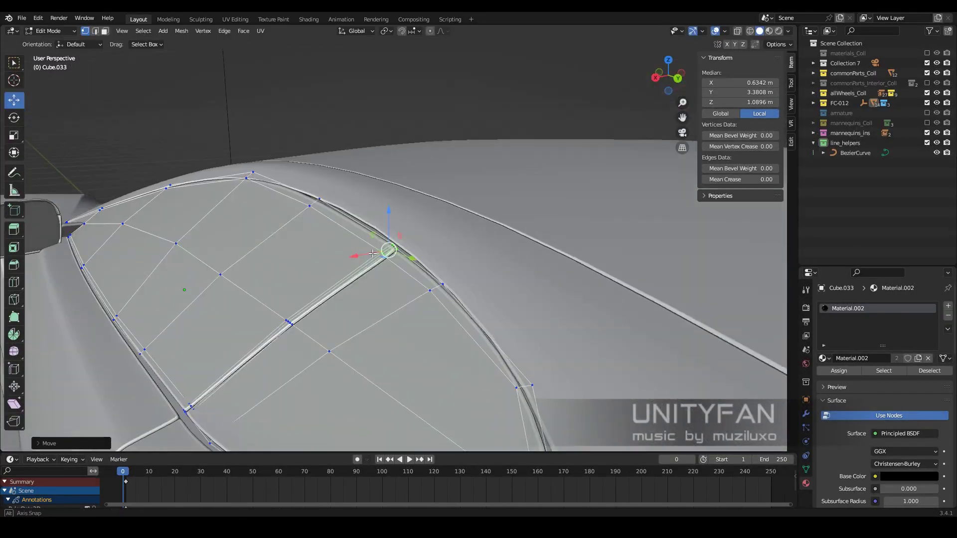
mouse_move(349, 250)
middle_mouse_down()
mouse_move(352, 224)
mouse_move(493, 296)
middle_mouse_up()
scroll(354, 210, "up", 3)
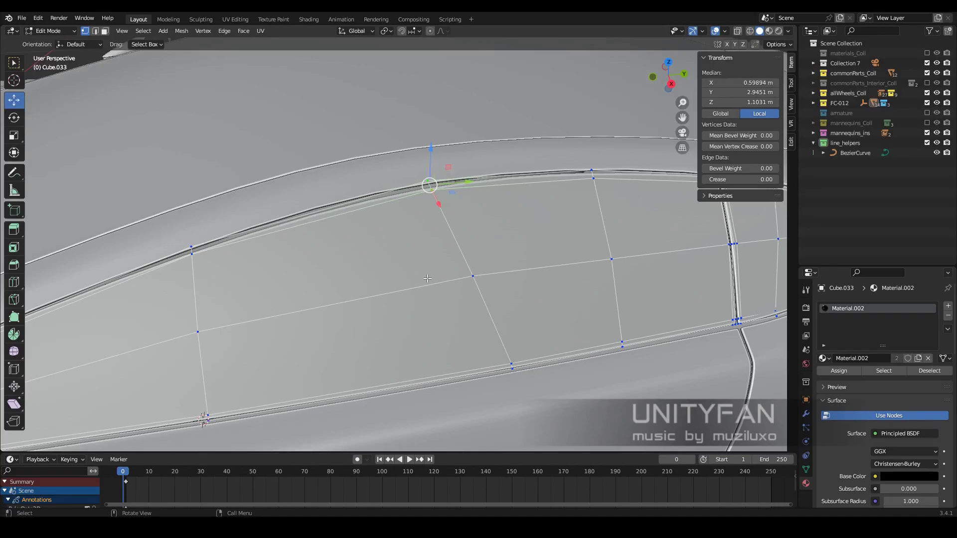
Activate the Knife tool on the side window mesh beside the mirror
key("k")
key("k")
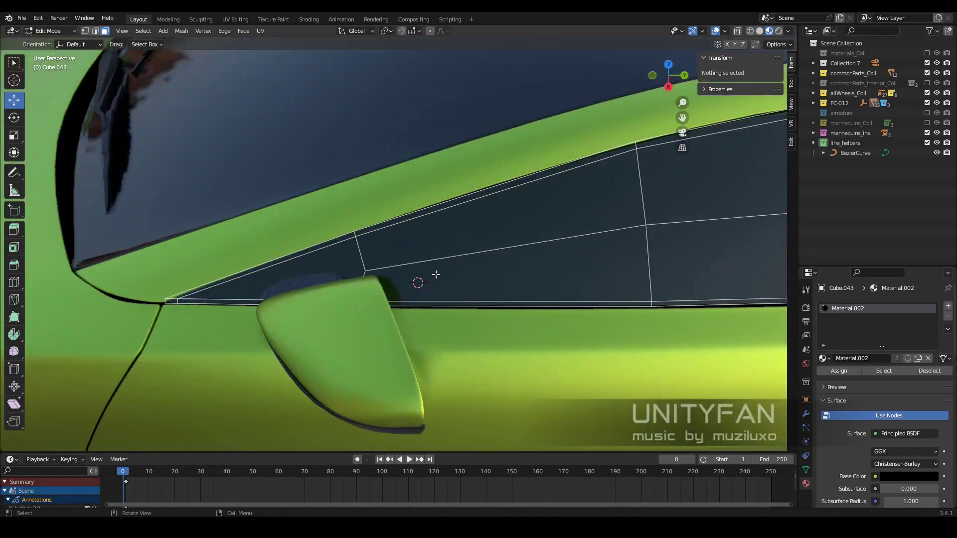
Enable X-ray and frame the window's lower corner in vertex select mode
key("shift+z")
key("1")
middle_click_drag(435, 275, 378, 309)
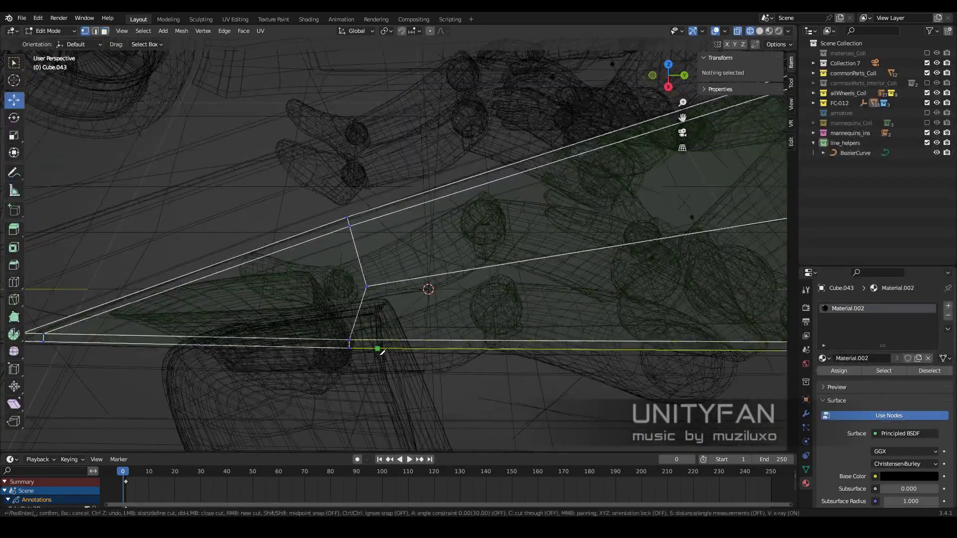
middle_click_drag(386, 349, 431, 341, "shift")
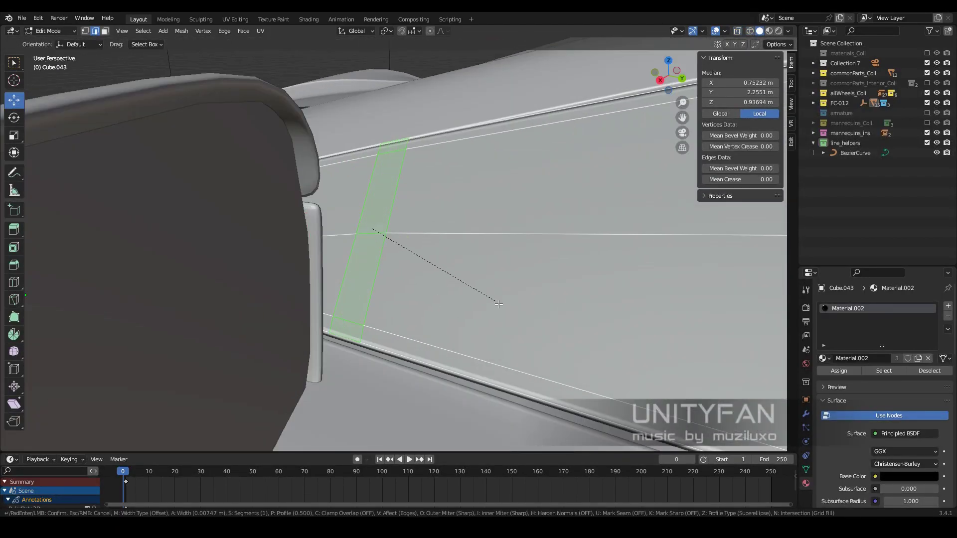
Set the bevel width and add a loop cut across the window panel
left_click(49, 443)
left_click(128, 290)
key("Return")
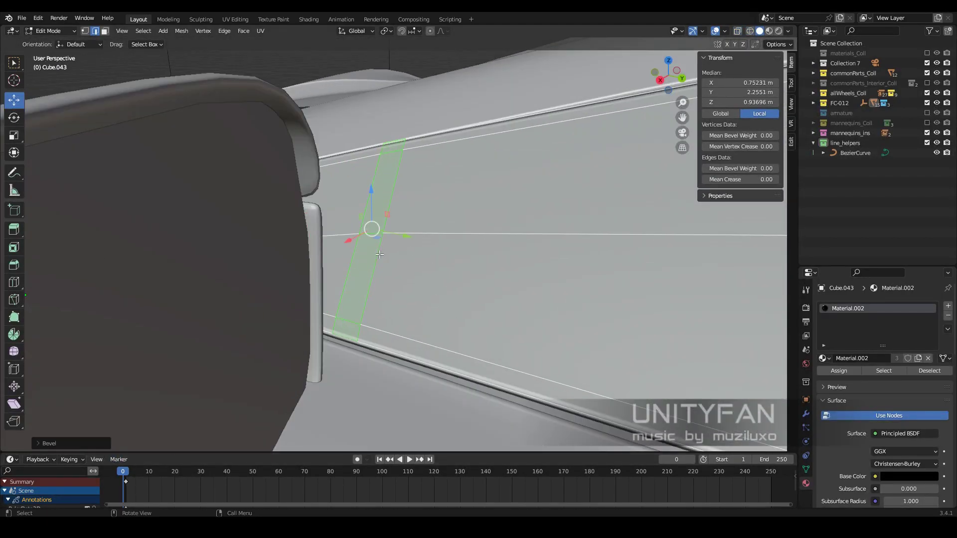
left_click(372, 230)
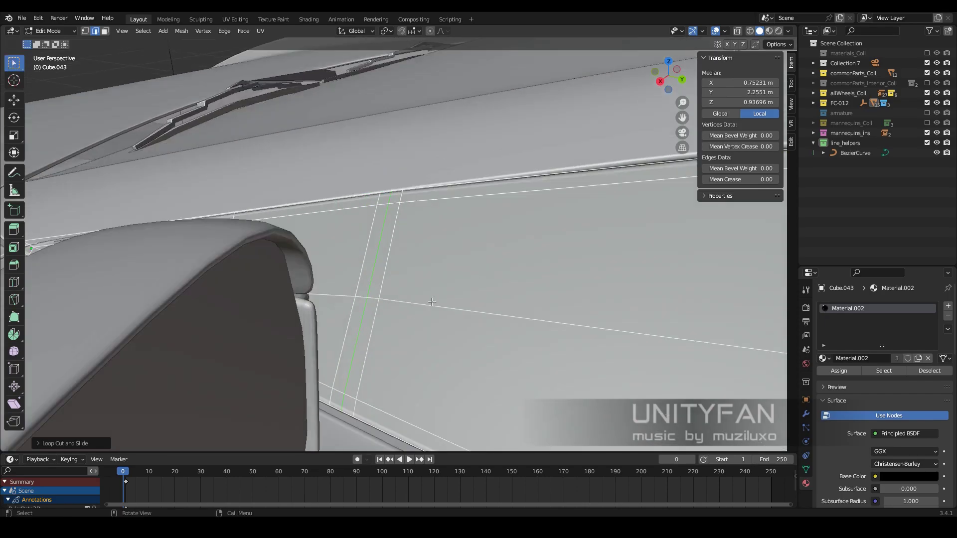
left_click(56, 446)
left_click(124, 290)
Clear the selection and zoom out to see more of the car
key("3")
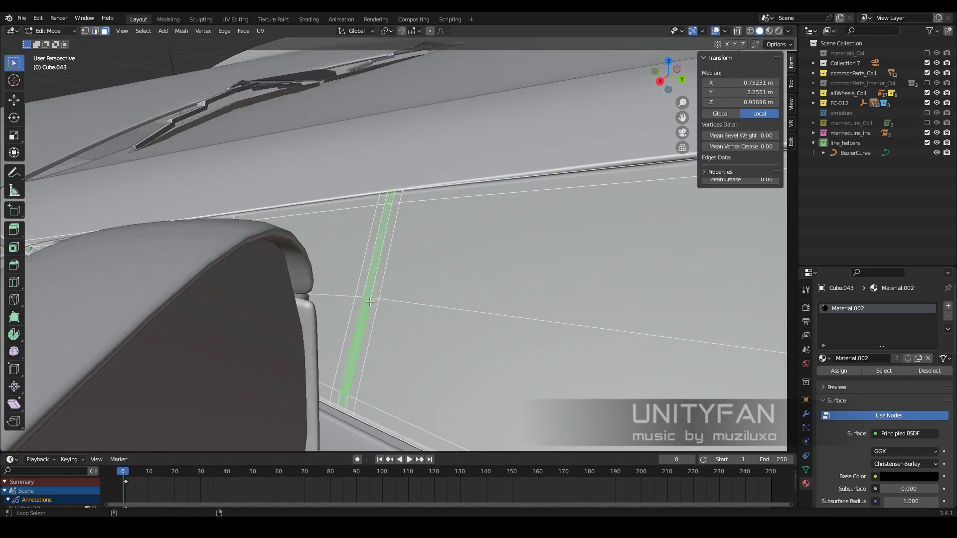
key("alt+a")
middle_click_drag(370, 302, 372, 249)
key("ctrl+Tab")
In Object Mode, select the side mirror and the small plane beside it
key("Tab")
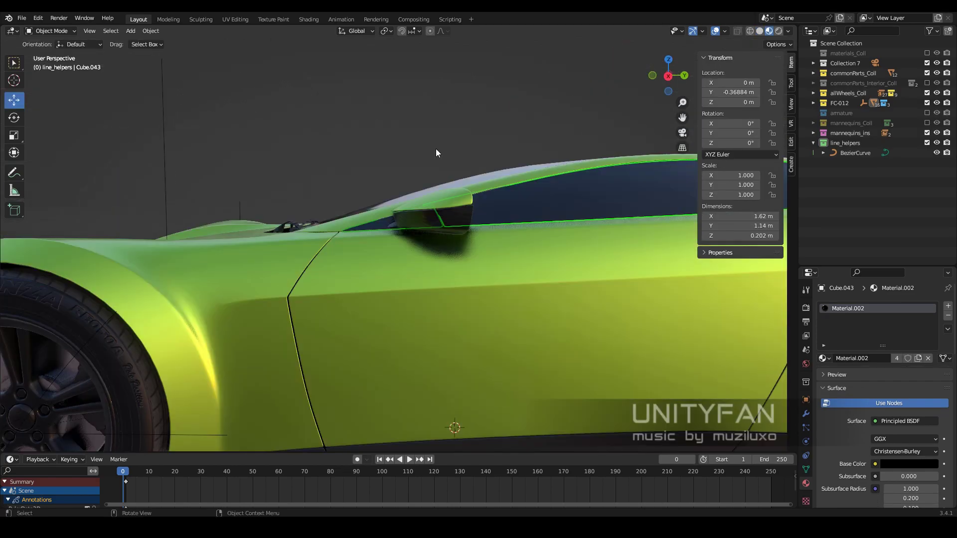
middle_click_drag(436, 148, 502, 249)
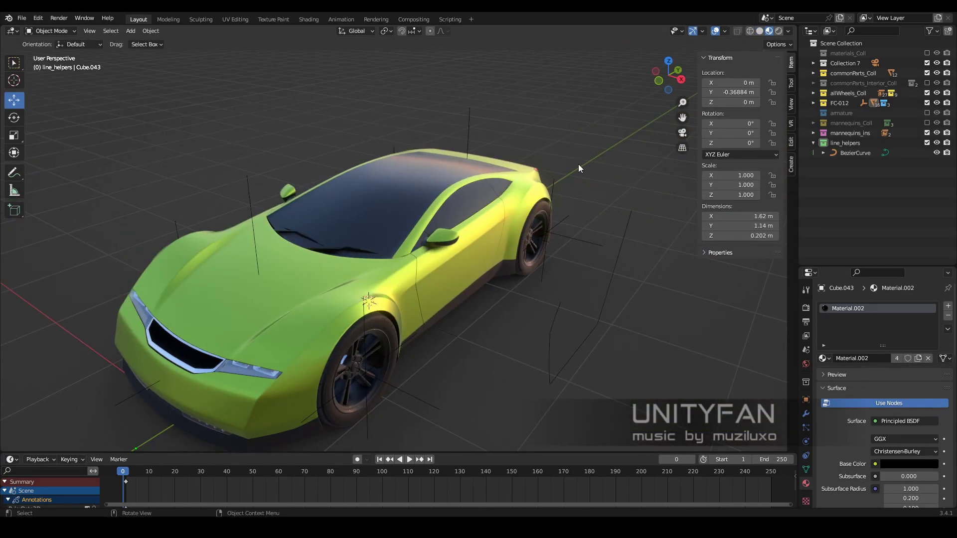
scroll(498, 209, "up", 8)
left_click(480, 217)
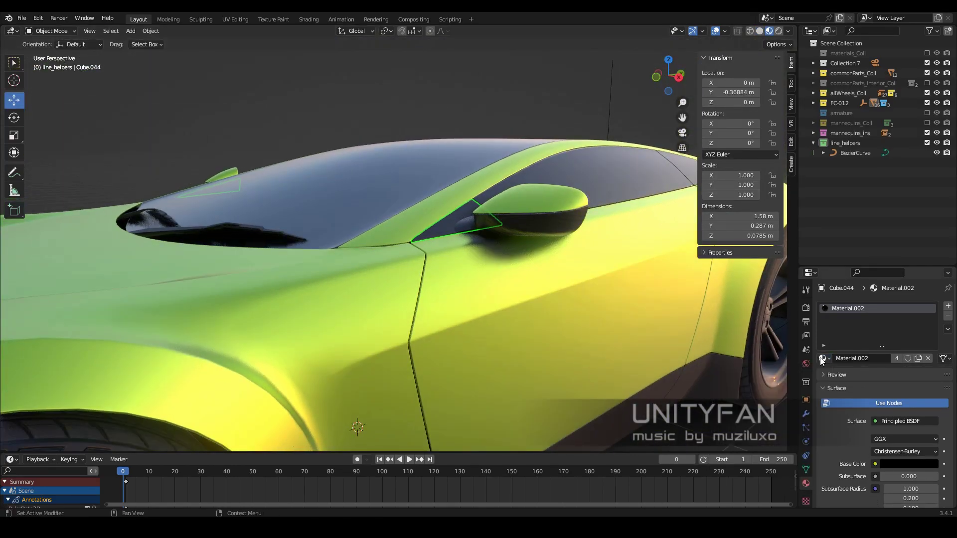
scroll(534, 229, "down", 5)
mouse_move(461, 101)
middle_mouse_down()
mouse_move(534, 230)
mouse_move(599, 226)
mouse_move(525, 254)
mouse_move(453, 260)
mouse_move(511, 249)
mouse_move(533, 288)
middle_mouse_up()
scroll(548, 181, "up", 6)
left_click(548, 181)
scroll(540, 214, "down", 8)
Exclude the line_helpers collection from the scene and select the door panel
left_click(927, 142)
left_click(525, 254)
scroll(525, 254, "up", 4)
scroll(451, 250, "up", 4)
Separate the front nose faces of the fender body into their own object, Cube.045
left_click(470, 262)
scroll(452, 260, "down", 4)
scroll(495, 251, "up", 1)
key("Tab")
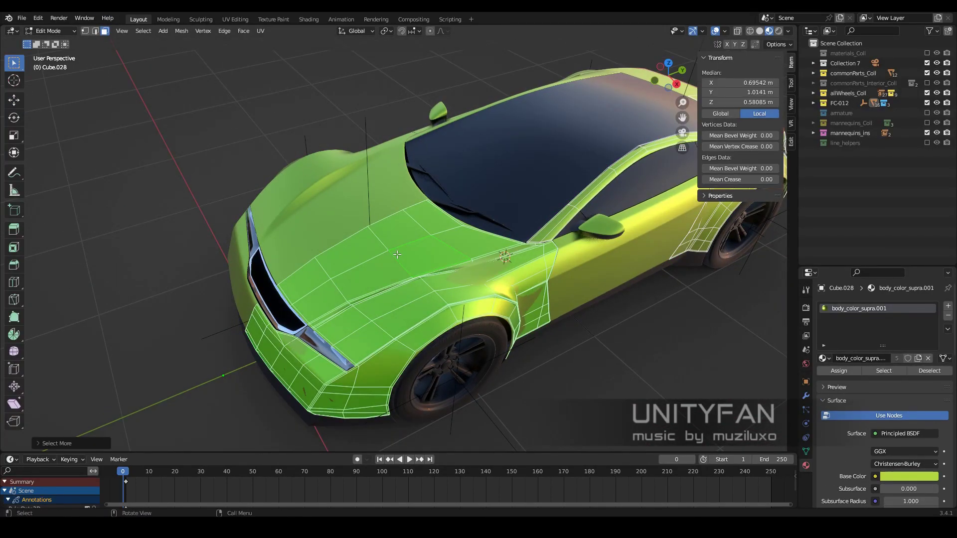
key("Tab")
mouse_move(393, 250)
middle_mouse_down()
mouse_move(513, 232)
mouse_move(440, 248)
mouse_move(546, 321)
mouse_move(545, 288)
mouse_move(357, 293)
mouse_move(443, 158)
mouse_move(461, 239)
mouse_move(474, 235)
middle_mouse_up()
left_click(514, 232)
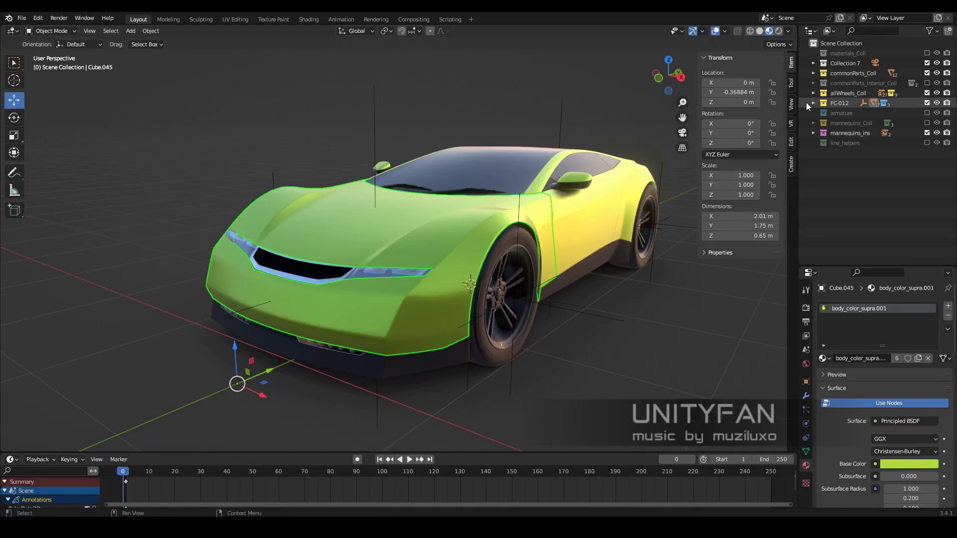
Duplicate the body collection, exclude FC-012_body_main_1, and rename the copy body_main_2
right_click(864, 112)
left_click(865, 73)
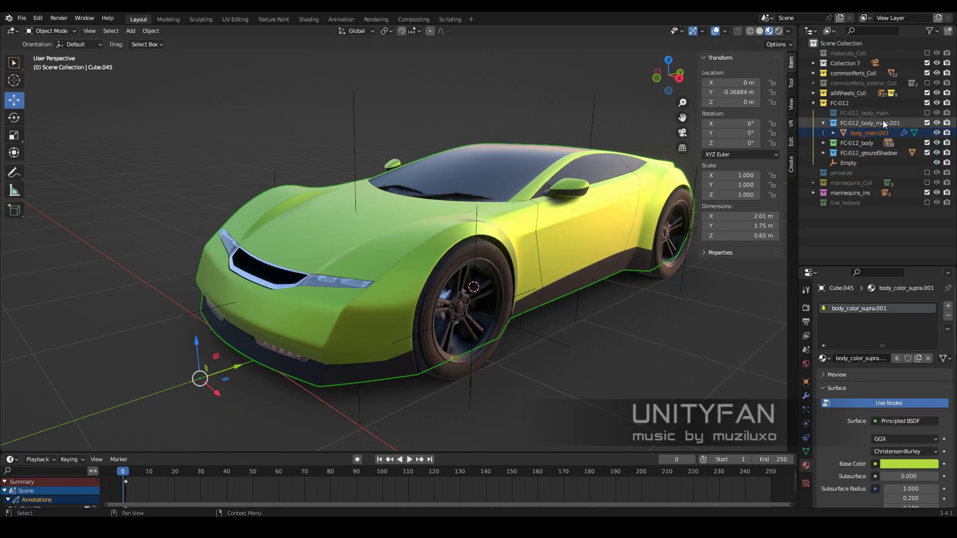
middle_click_drag(549, 238, 513, 237)
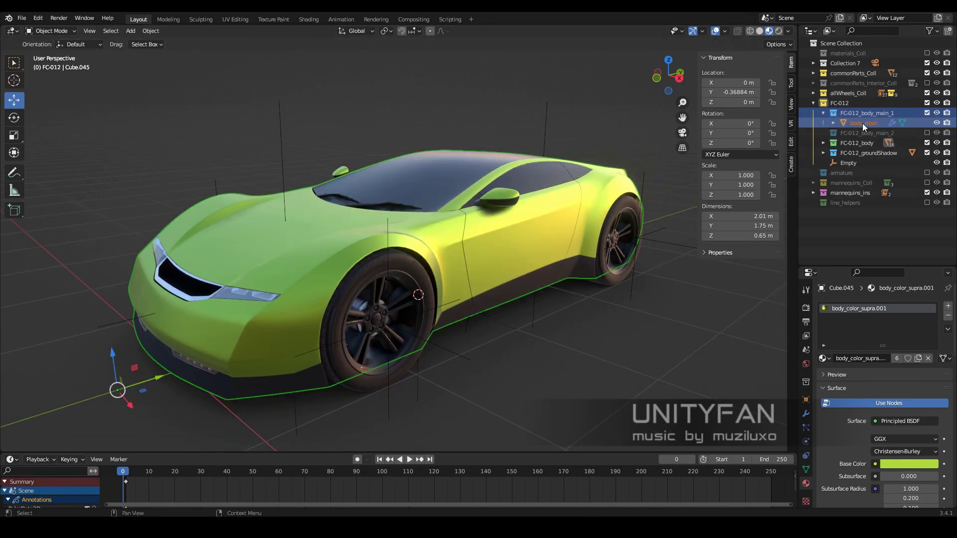
left_click(927, 113)
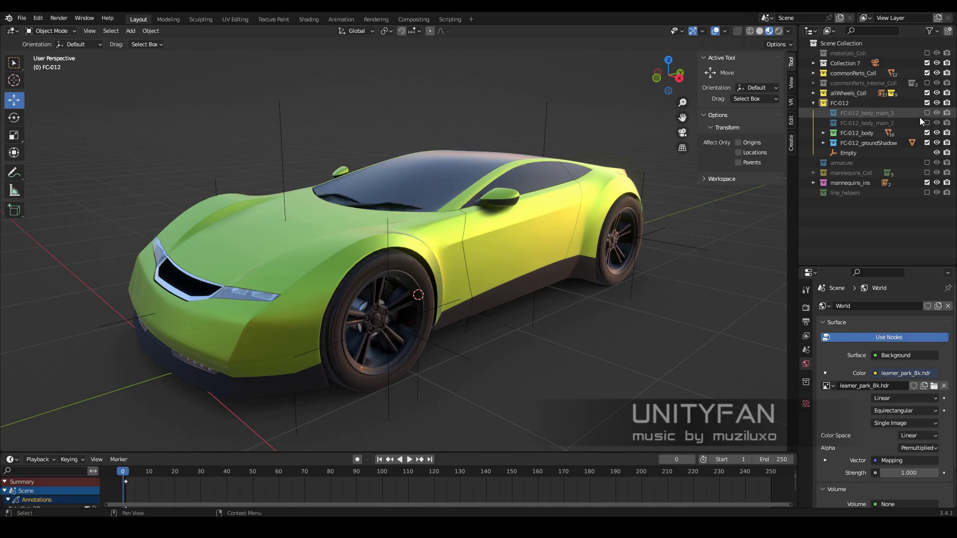
double_click(869, 133)
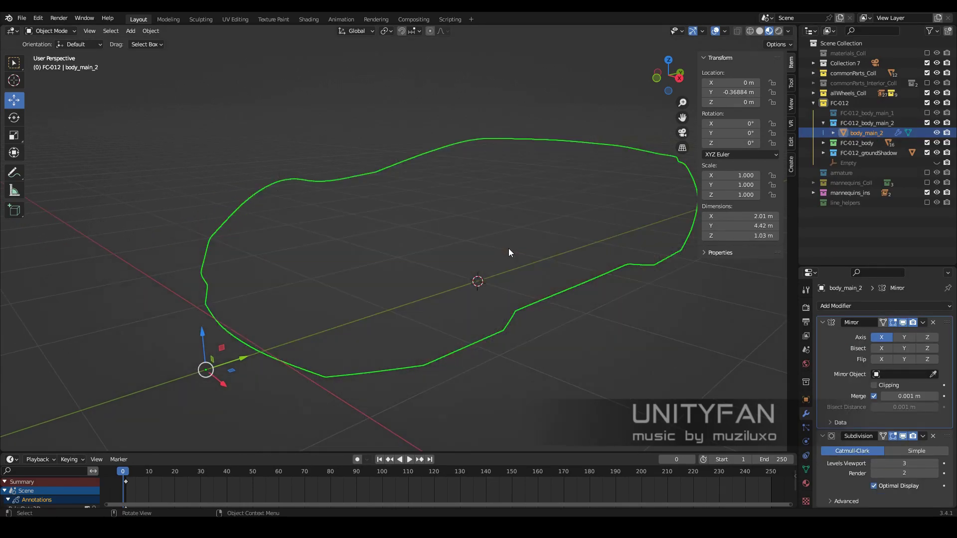
Lower the nose's upper edge vertex loop in Right orthographic view
key("Tab")
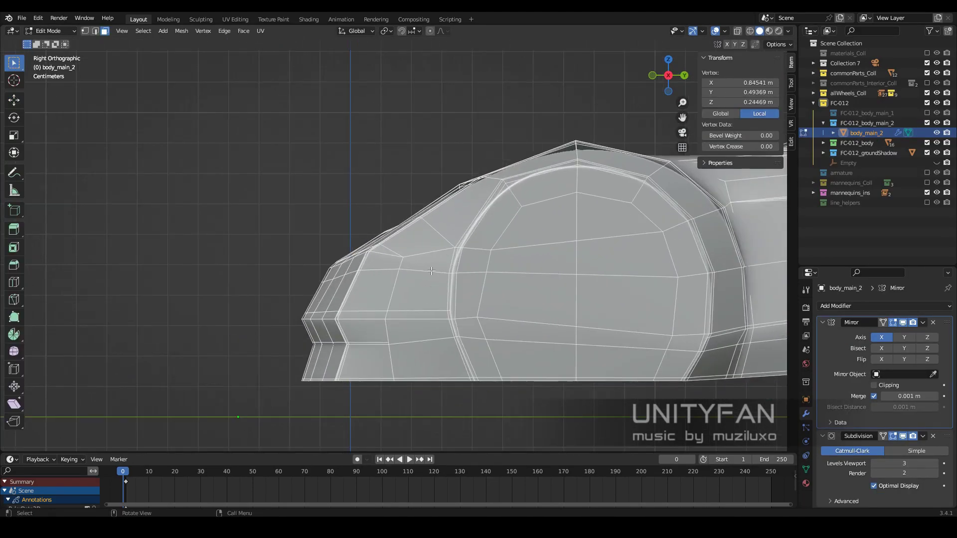
middle_click_drag(381, 256, 470, 273)
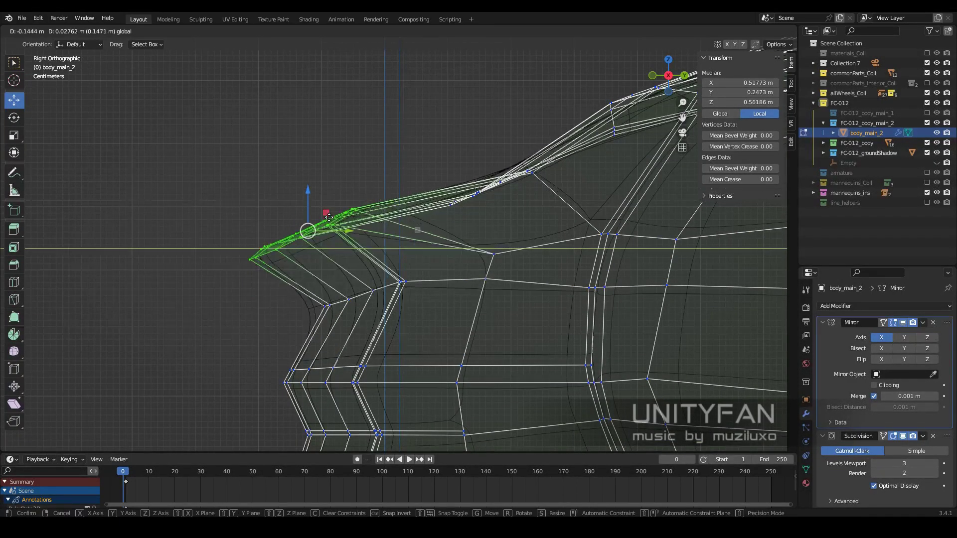
left_click(339, 288)
mouse_move(339, 288)
middle_mouse_down()
mouse_move(474, 251)
mouse_move(473, 269)
middle_mouse_up()
key("KP_3")
left_click(447, 231, "alt")
key("g")
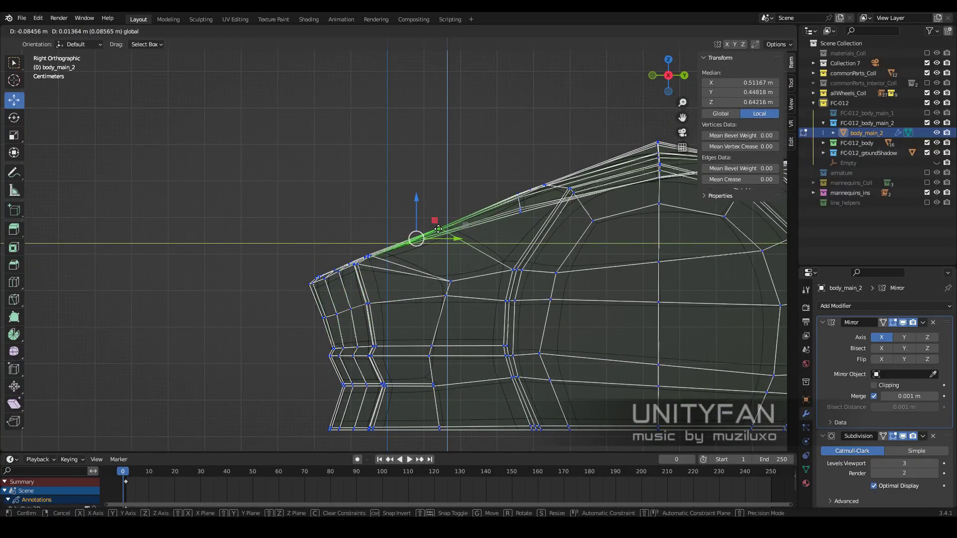
left_click(438, 229)
Inspect the reshaped nose in Object Mode, then return to Edit Mode in edge select
key("Tab")
key("alt+z")
mouse_move(438, 229)
middle_mouse_down()
mouse_move(495, 244)
mouse_move(635, 254)
middle_mouse_up()
key("Tab")
scroll(508, 279, "up", 4)
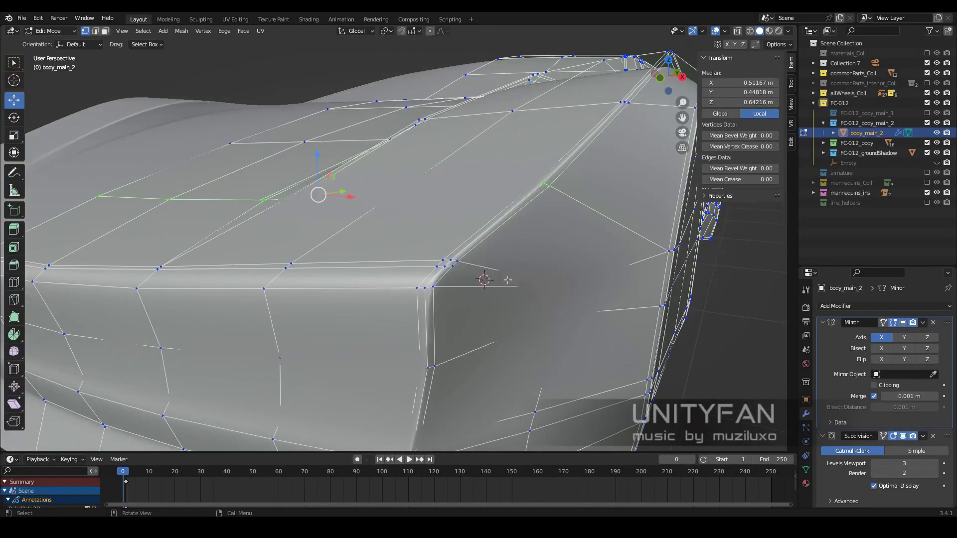
middle_click_drag(507, 279, 407, 243)
key("2")
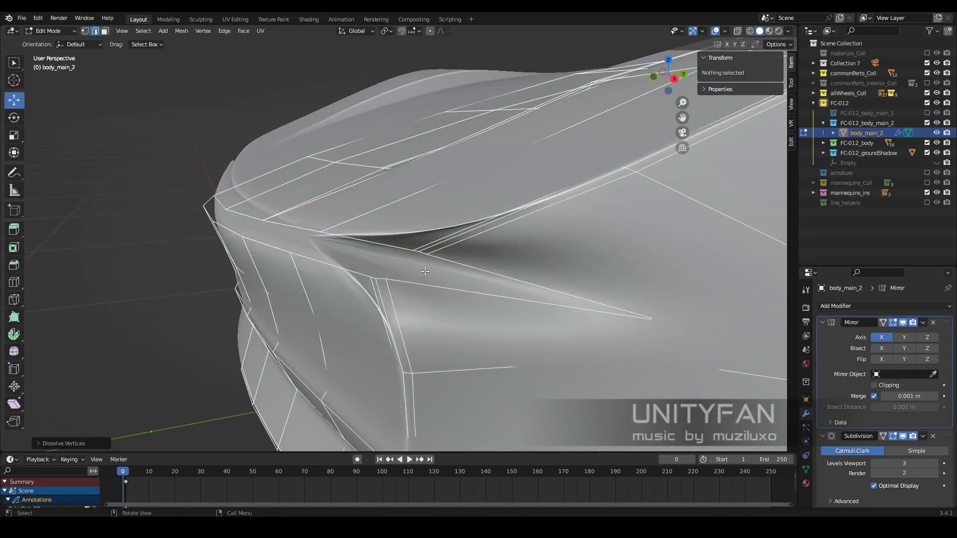
scroll(389, 259, "up", 3)
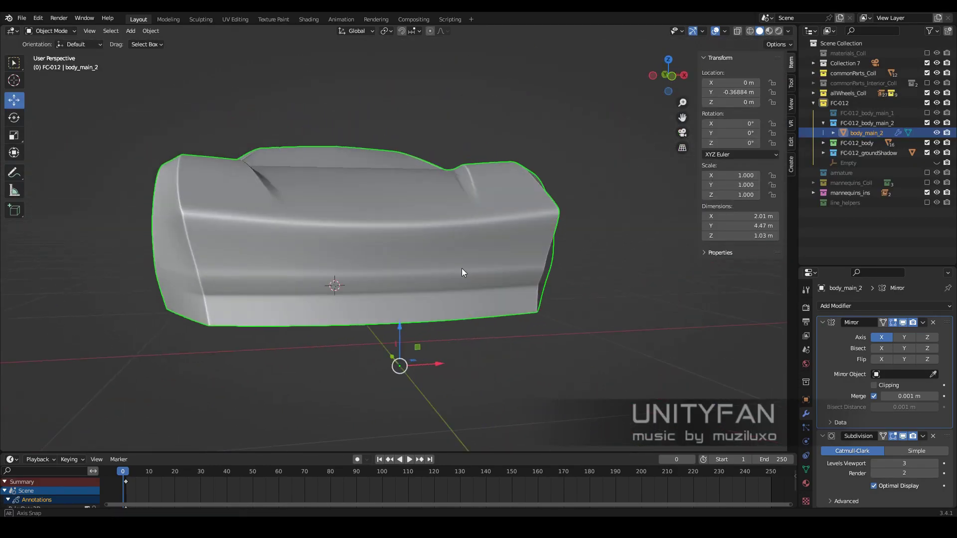
Select edge loops on the nose front, move the front vertices and dissolve edges
middle_click_drag(445, 269, 349, 289)
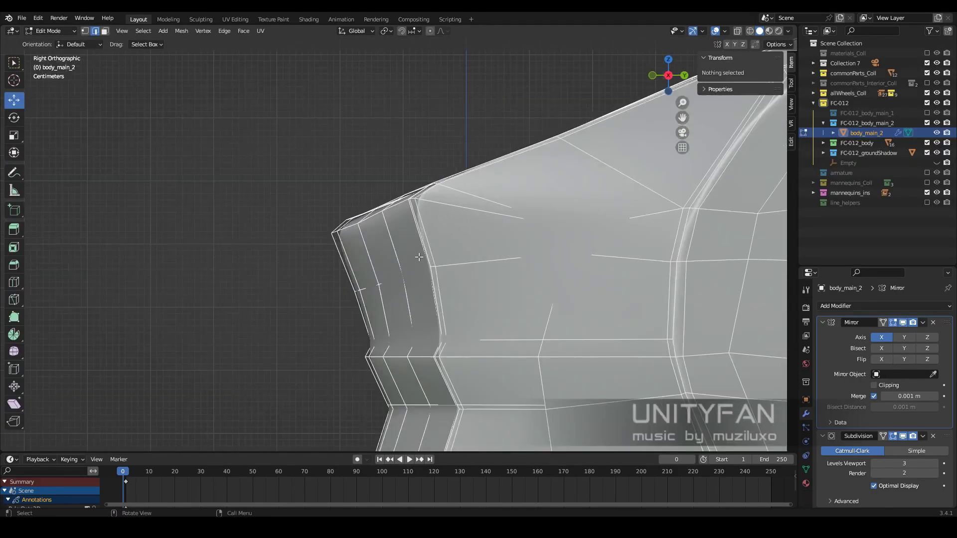
left_click(442, 299)
left_click(315, 294)
left_click(435, 299, "alt")
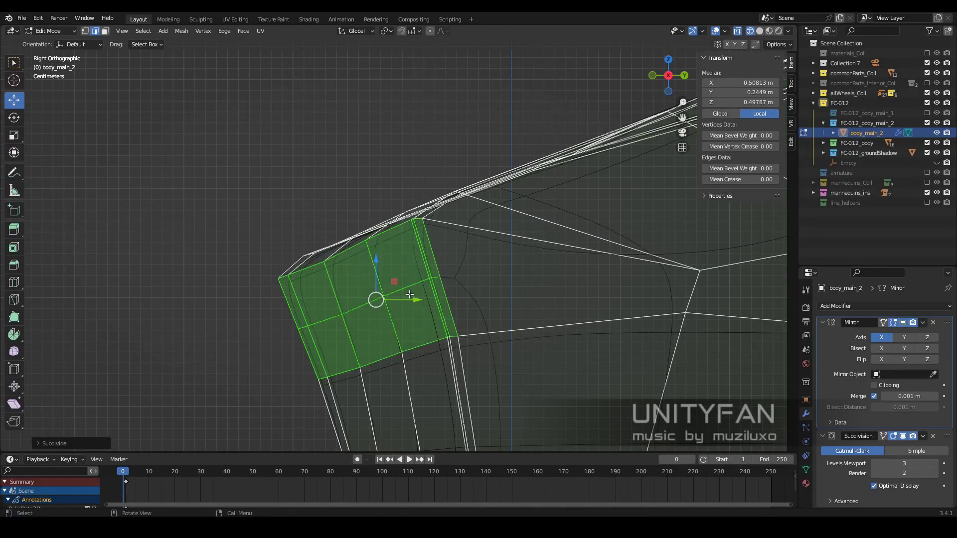
key("shift+z")
left_click(365, 246)
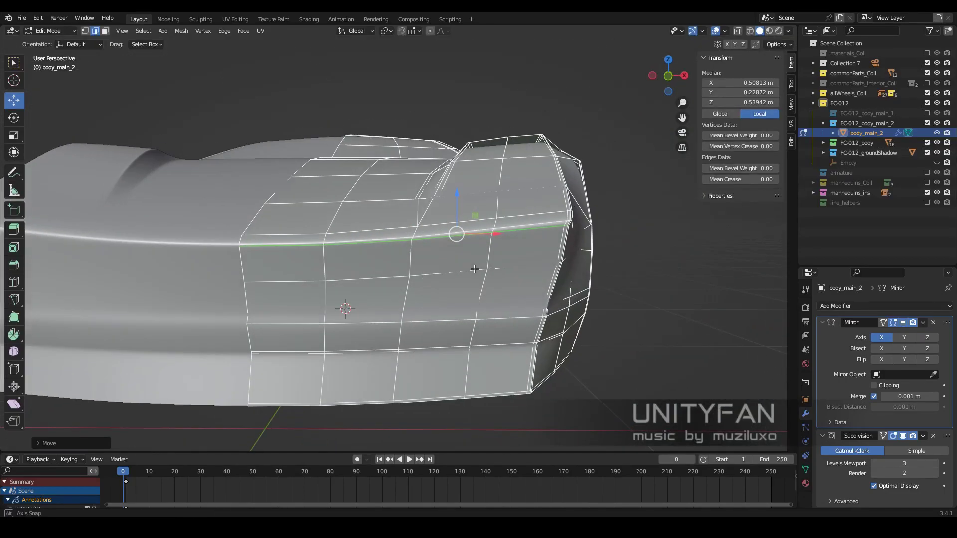
middle_click_drag(364, 245, 33, 286)
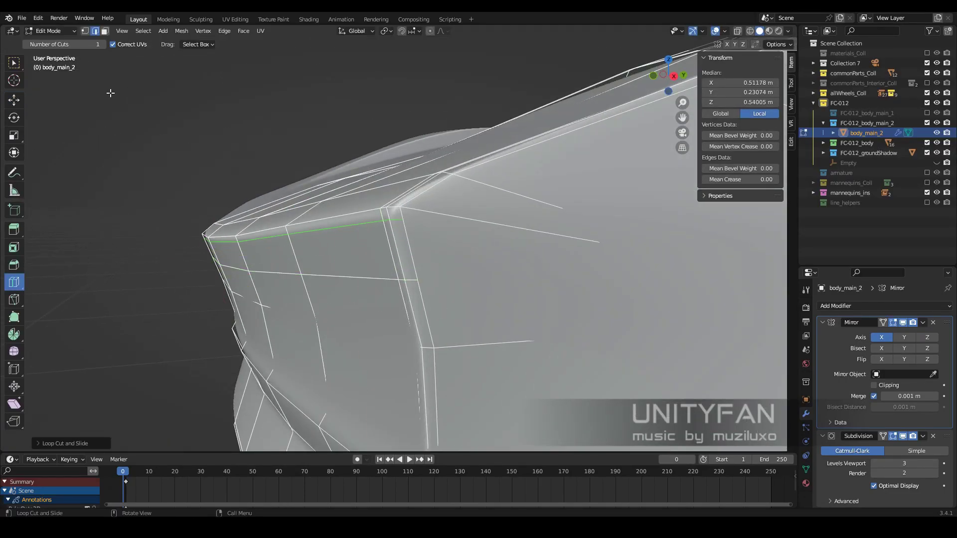
left_click(333, 273)
middle_click_drag(333, 273, 541, 264)
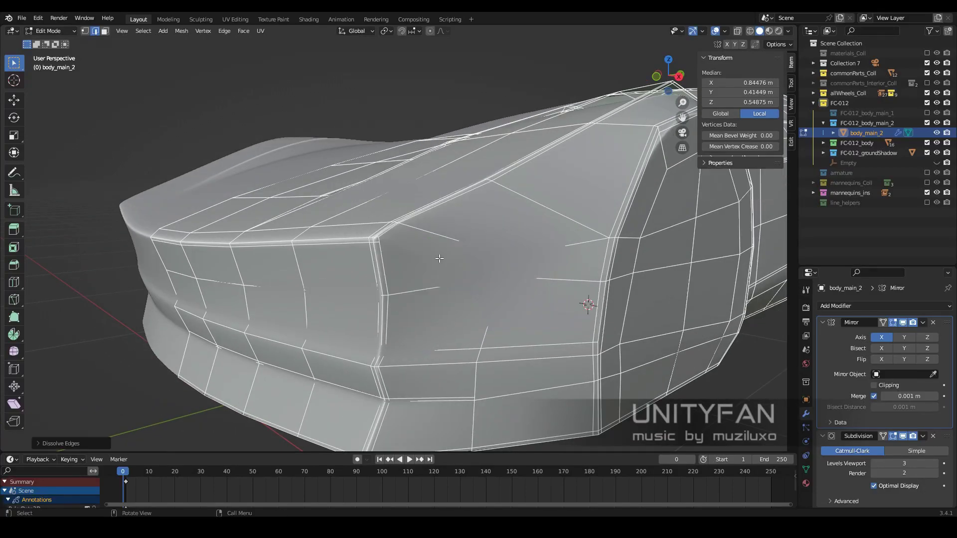
Reposition individual vertices on the nose's front corner in vertex select mode
key("1")
key("shift+z")
key("shift+z")
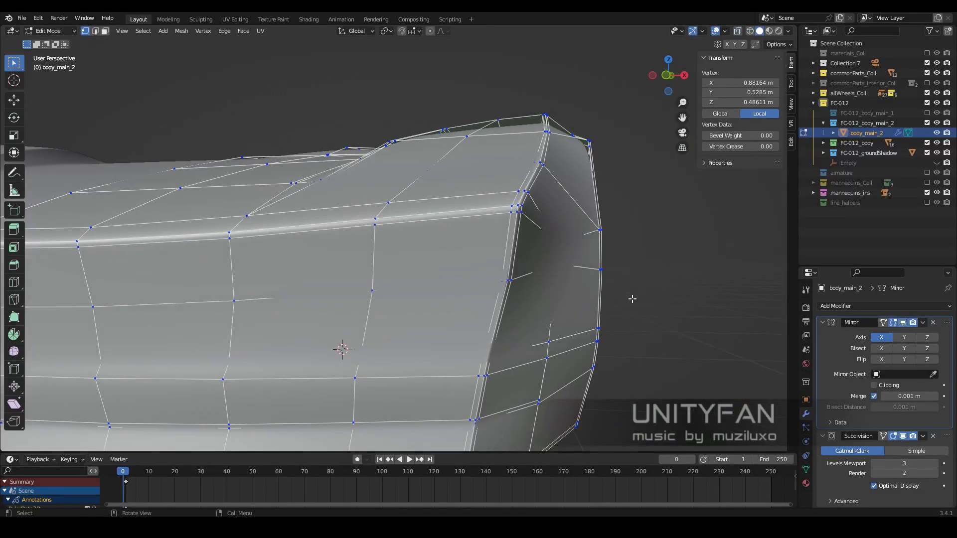
middle_click_drag(494, 288, 566, 265)
key("shift+z")
left_click(400, 274)
key("shift+z")
scroll(416, 303, "up", 2)
left_click(416, 303)
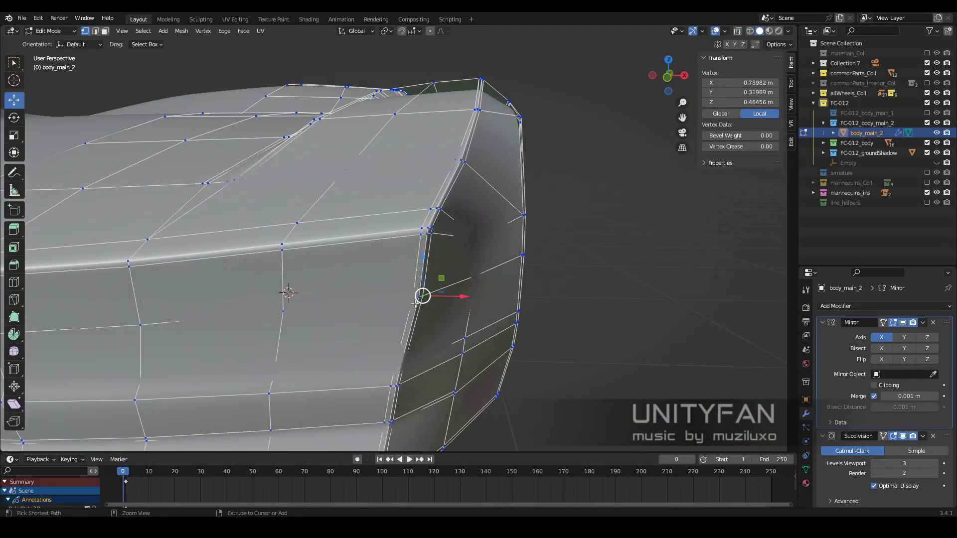
left_click(451, 303)
Inspect the reshaped body from several angles, moving in and out of Edit Mode
key("Tab")
scroll(417, 275, "down", 5)
mouse_move(417, 275)
middle_mouse_down()
mouse_move(566, 280)
mouse_move(437, 281)
mouse_move(398, 185)
mouse_move(399, 331)
mouse_move(433, 168)
middle_mouse_up()
key("Tab")
scroll(493, 287, "up", 3)
key("Escape")
scroll(439, 176, "down", 5)
mouse_move(367, 181)
middle_mouse_down()
mouse_move(256, 267)
mouse_move(487, 268)
middle_mouse_up()
scroll(256, 267, "up", 5)
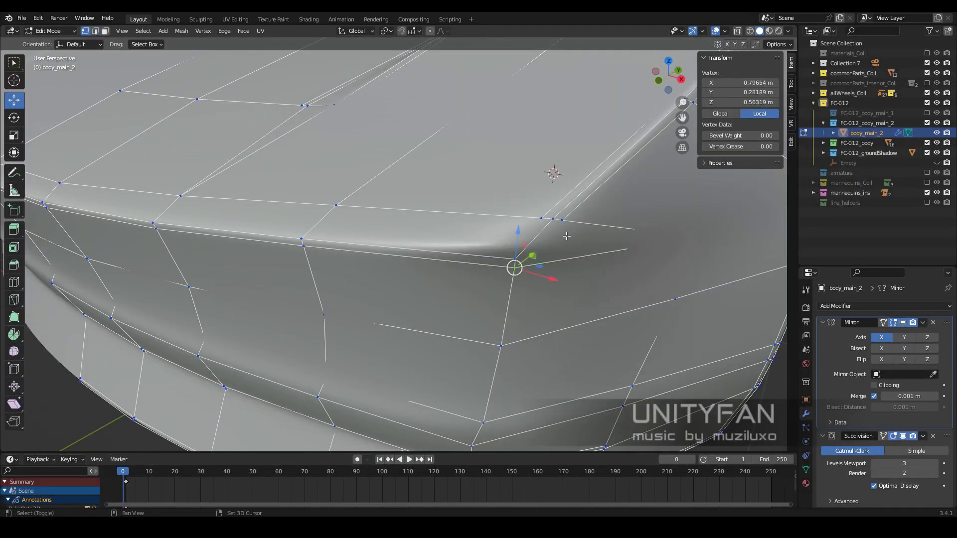
scroll(557, 257, "down", 3)
mouse_move(556, 258)
middle_mouse_down()
mouse_move(567, 306)
mouse_move(674, 278)
mouse_move(410, 300)
middle_mouse_up()
key("Tab")
scroll(566, 307, "down", 2)
key("Tab")
With X-ray toggled, knife-cut (K) a new edge across the nose
key("shift+z")
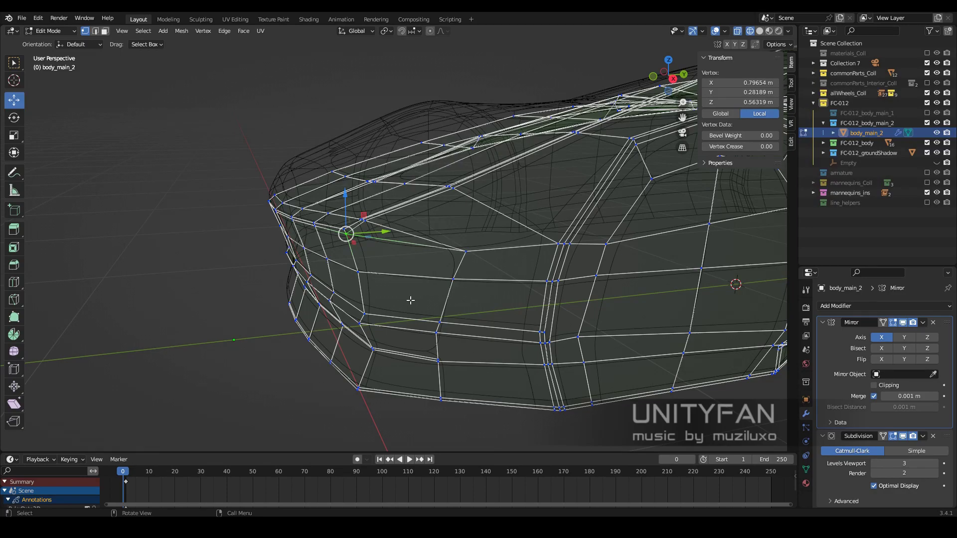
scroll(411, 300, "up", 2)
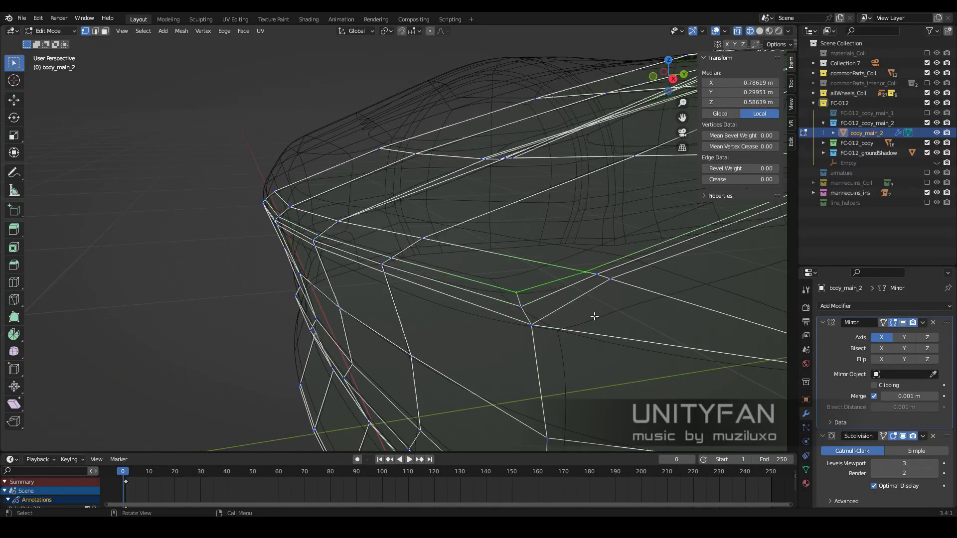
key("shift+z")
scroll(594, 316, "down", 3)
middle_click_drag(570, 314, 449, 315)
scroll(449, 315, "up", 2)
key("k")
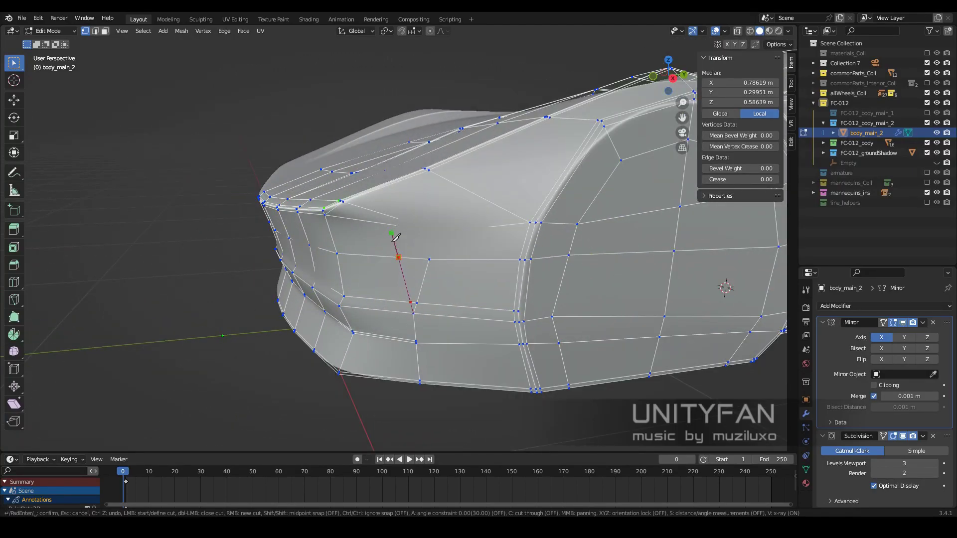
key("Return")
Merge the selected nose vertices together in see-through view
key("shift+z")
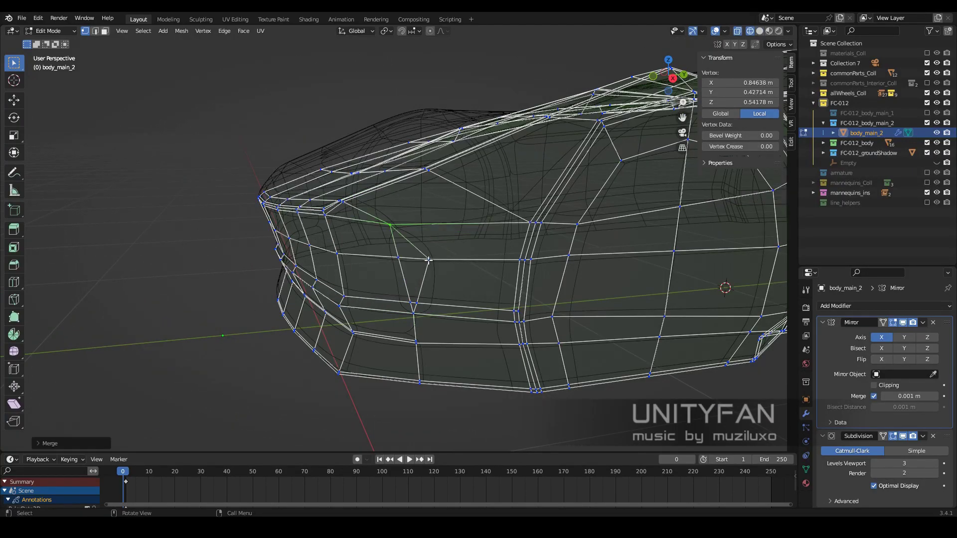
left_click(394, 258)
scroll(491, 378, "up", 2)
left_click(414, 344)
key("Tab")
key("shift+z")
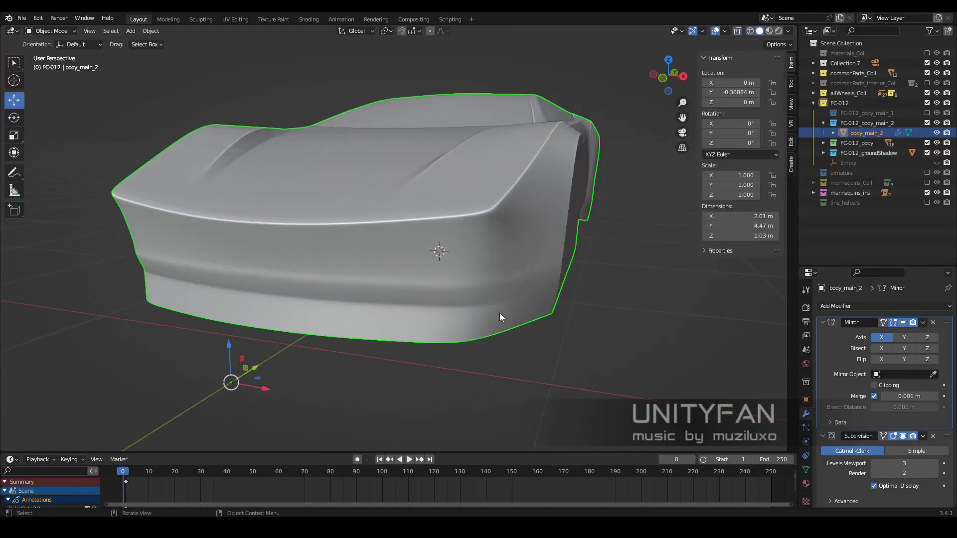
middle_click_drag(500, 313, 480, 314)
In Right Ortho view, move the selected nose vertices to sharpen the profile
left_click(788, 31)
scroll(555, 182, "up", 2)
mouse_move(554, 183)
middle_mouse_down()
mouse_move(629, 333)
mouse_move(635, 279)
mouse_move(679, 283)
mouse_move(405, 287)
middle_mouse_up()
left_click(630, 332)
key("Tab")
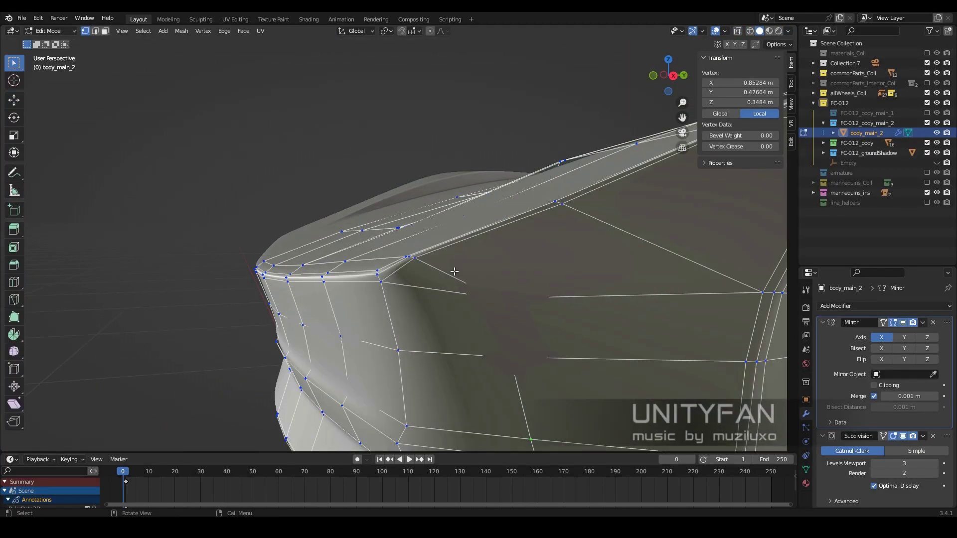
key("KP_3")
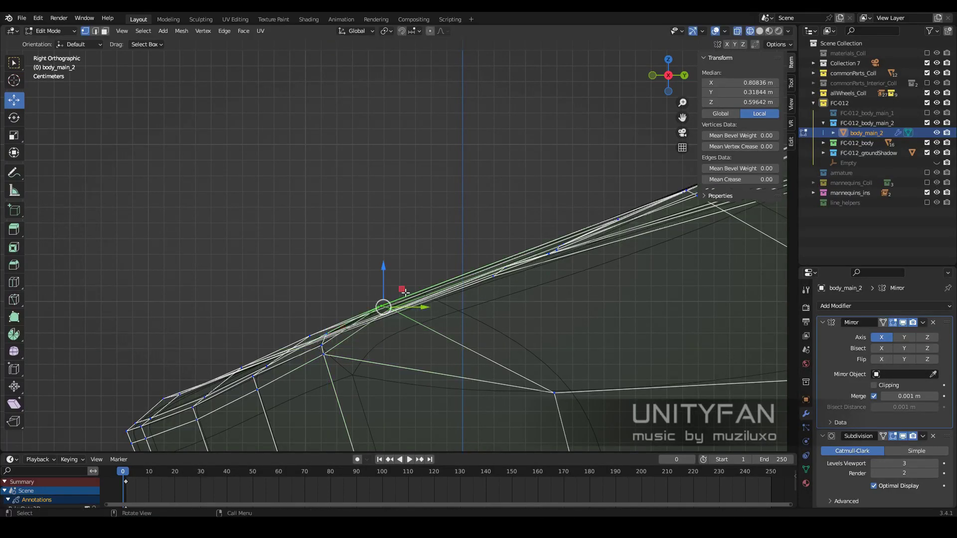
scroll(405, 292, "down", 2)
key("g")
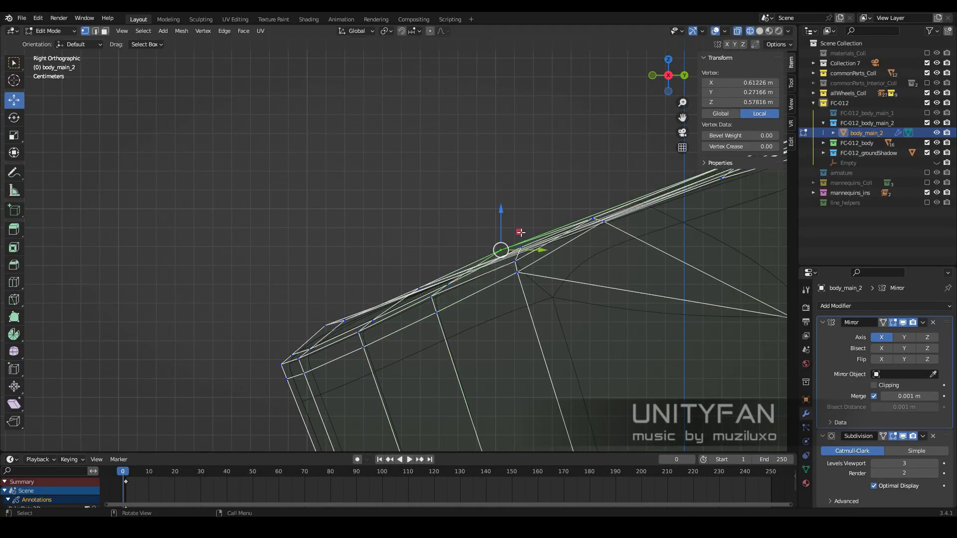
key("Tab")
key("alt+z")
middle_click_drag(520, 232, 521, 310)
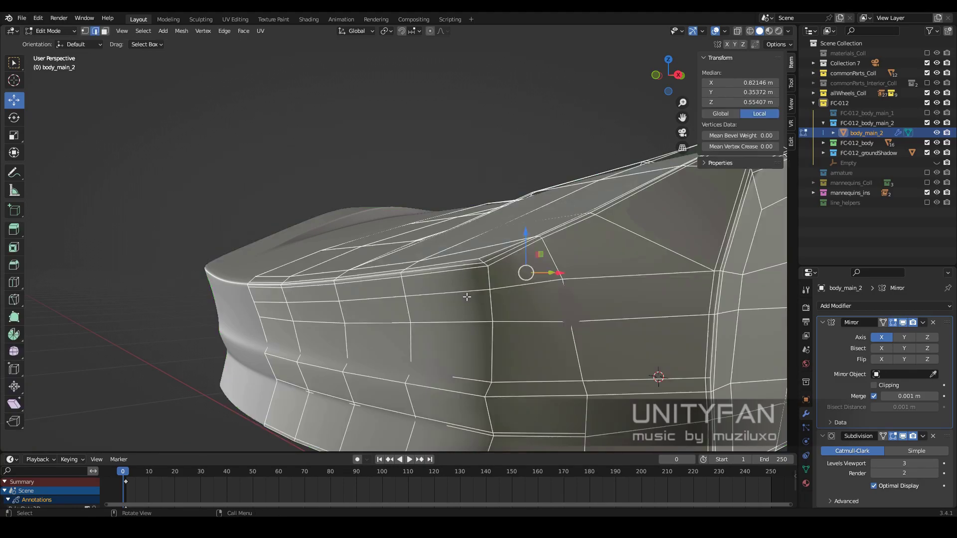
Select an edge path along the nose and move it in side view
left_click(394, 297, "ctrl")
key("KP_3")
key("g")
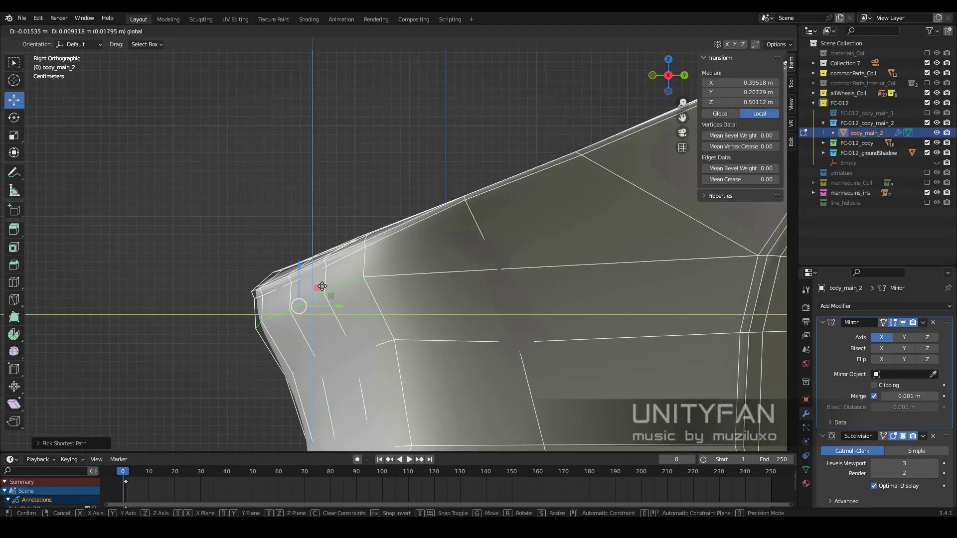
left_click(322, 286)
scroll(455, 215, "up", 2)
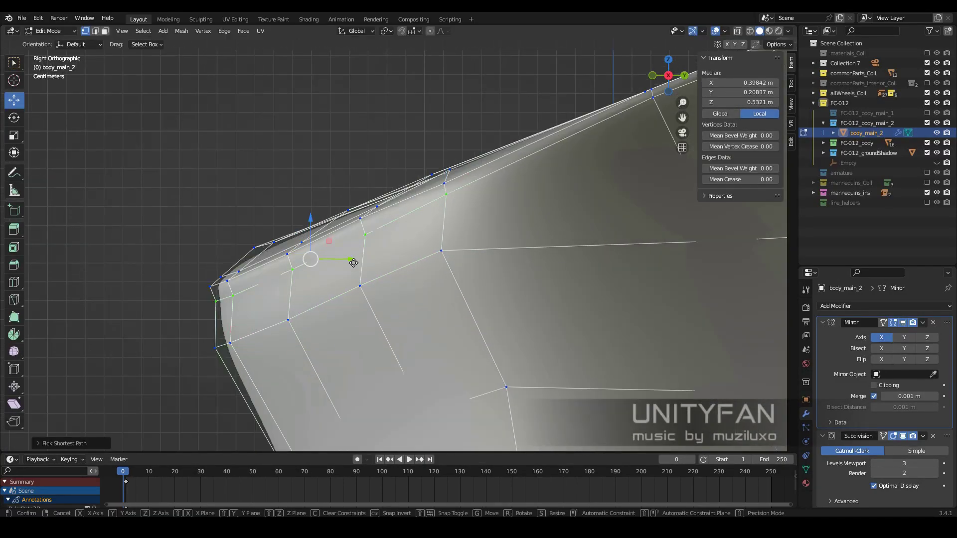
left_click(354, 262)
scroll(353, 263, "down", 2)
Knife-cut another edge into the nose and check the result in perspective
key("k")
key("Return")
key("Tab")
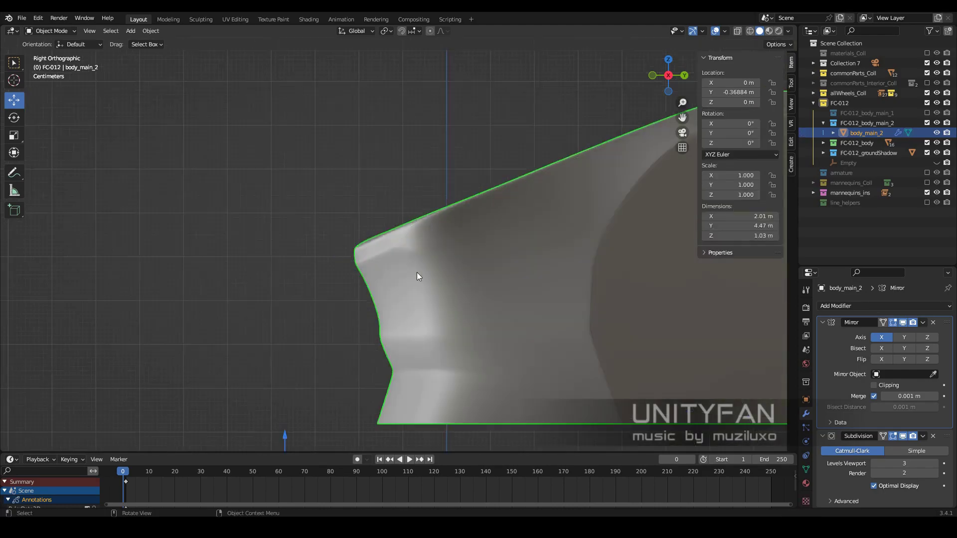
key("Tab")
mouse_move(417, 272)
middle_mouse_down()
mouse_move(401, 256)
mouse_move(438, 263)
mouse_move(504, 243)
middle_mouse_up()
key("Tab")
key("Tab")
scroll(504, 243, "up", 2)
mouse_move(397, 310)
middle_mouse_down()
mouse_move(418, 274)
mouse_move(304, 302)
middle_mouse_up()
Add a further knife cut at the front corner and review the whole body
key("k")
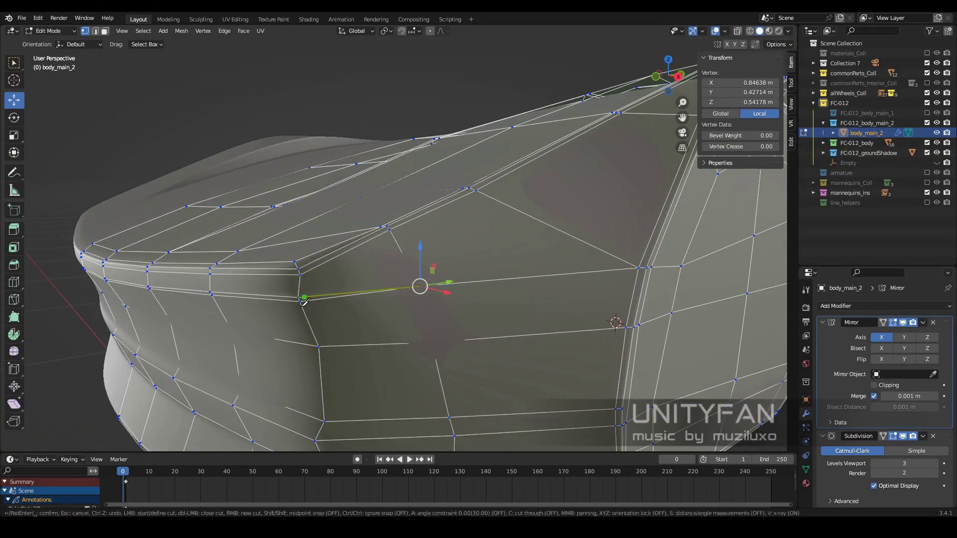
key("3")
middle_click_drag(414, 285, 370, 194)
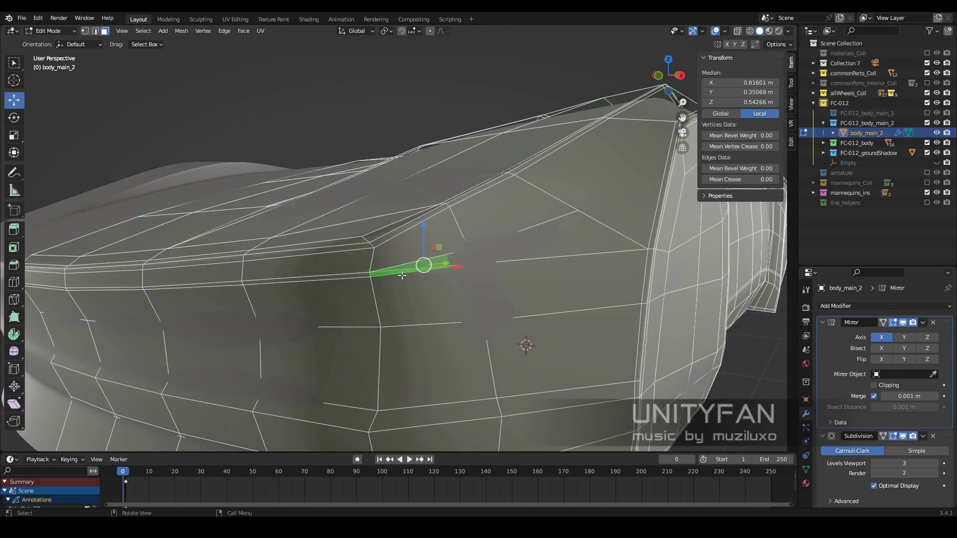
middle_click_drag(402, 275, 465, 257)
key("Tab")
scroll(566, 261, "down", 5)
mouse_move(563, 238)
middle_mouse_down()
mouse_move(465, 255)
mouse_move(519, 306)
mouse_move(509, 229)
mouse_move(491, 237)
mouse_move(506, 244)
mouse_move(512, 280)
mouse_move(470, 274)
mouse_move(570, 278)
mouse_move(545, 279)
mouse_move(562, 315)
mouse_move(543, 299)
middle_mouse_up()
scroll(490, 236, "up", 2)
Switch viewport shading lighting to a red MatCap and orbit around the body
left_click(788, 31)
left_click(778, 78)
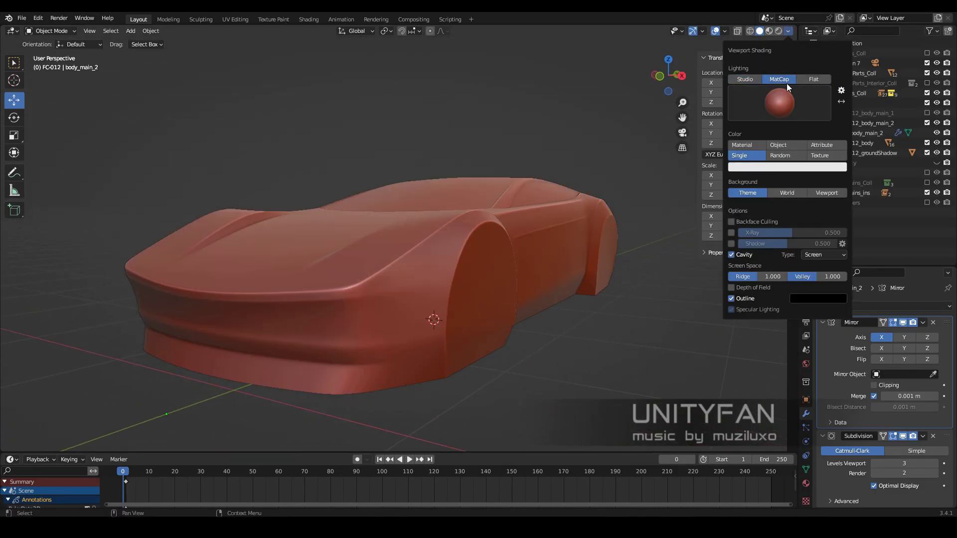
middle_click_drag(498, 249, 447, 261)
left_click(788, 31)
mouse_move(553, 234)
middle_mouse_down()
mouse_move(535, 244)
mouse_move(632, 216)
mouse_move(610, 272)
mouse_move(623, 199)
mouse_move(505, 230)
middle_mouse_up()
Check the body mesh in Edit Mode with X-ray toggled on and off
left_click(492, 235)
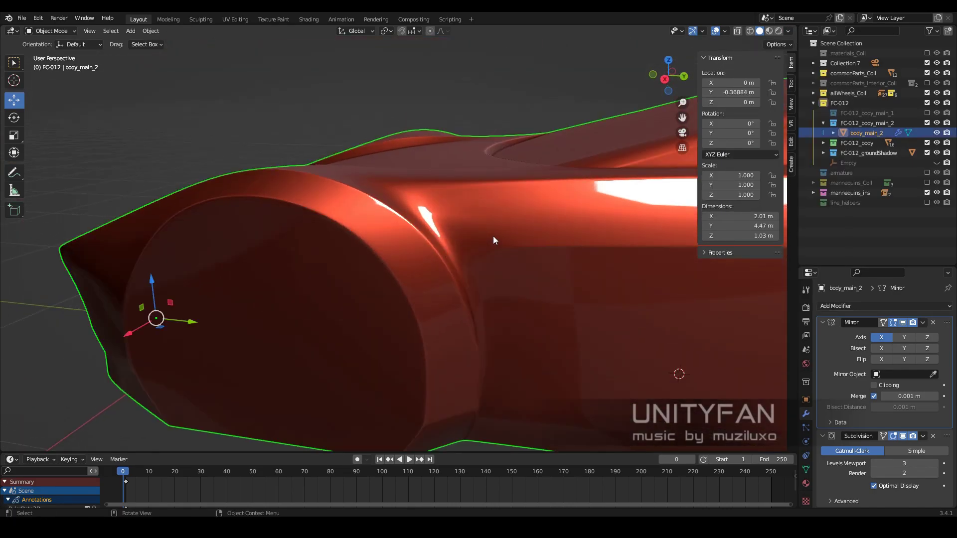
key("Tab")
key("alt+z")
scroll(438, 248, "up", 3)
key("alt+z")
scroll(437, 248, "down", 5)
mouse_move(437, 248)
middle_mouse_down()
mouse_move(410, 276)
mouse_move(648, 234)
middle_mouse_up()
key("Tab")
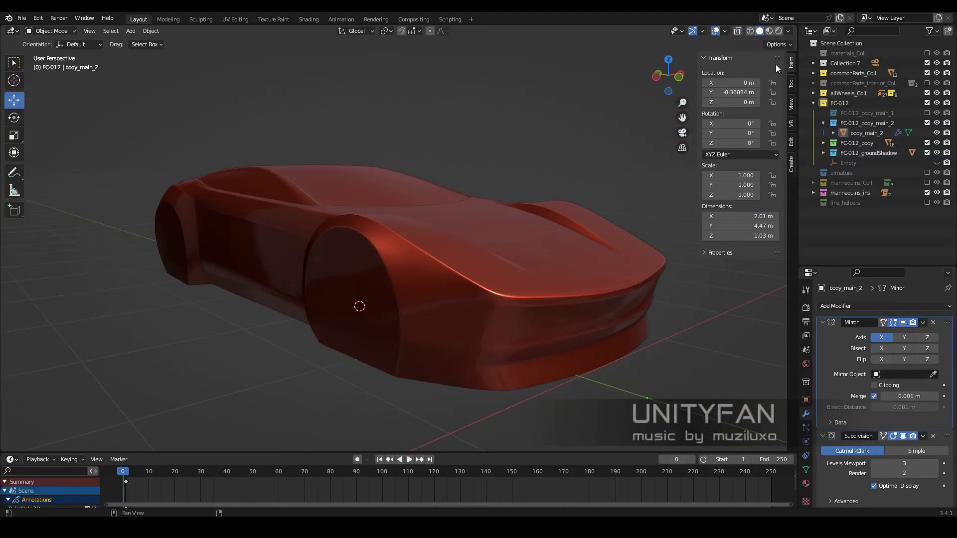
Return the viewport shading lighting to plain Solid
left_click(787, 31)
left_click(788, 134)
middle_click_drag(573, 270, 648, 259)
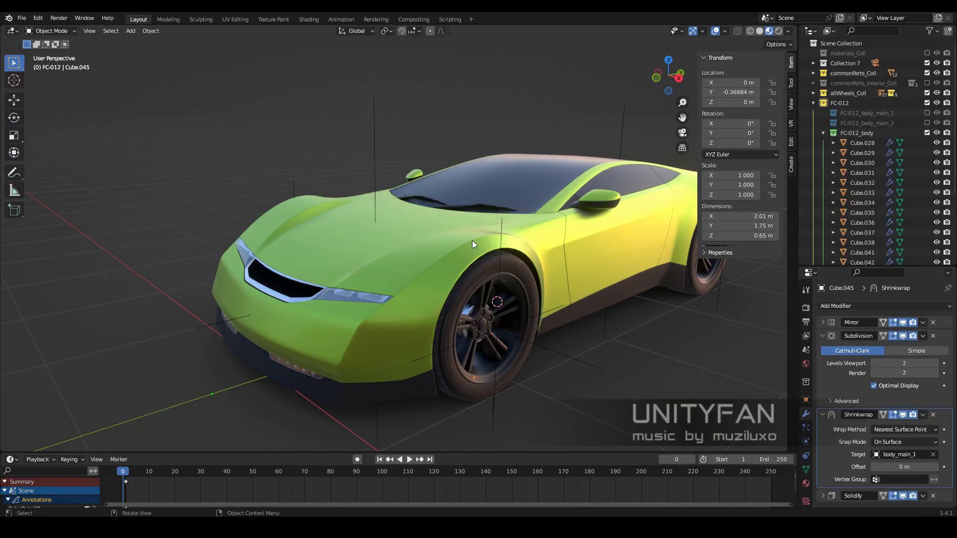
Add a new collection FC-012_front_Design_1 inside FC-012_body
middle_click_drag(472, 240, 470, 249)
left_click(855, 130)
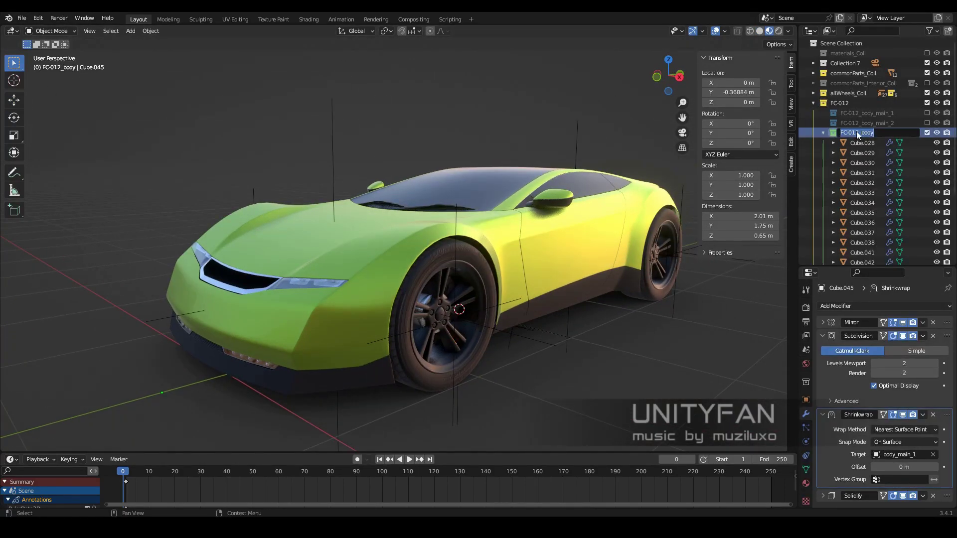
right_click(843, 104)
left_click(847, 107)
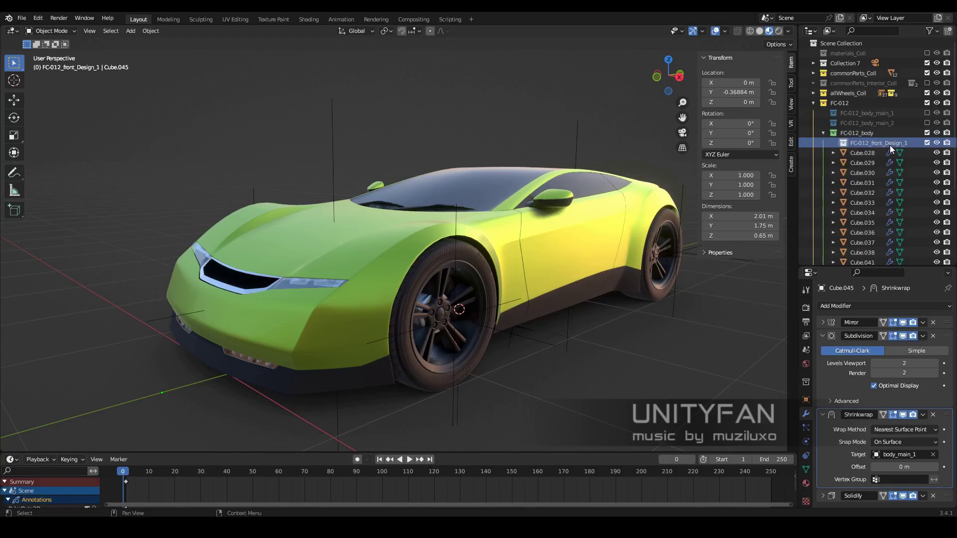
right_click(890, 145)
Move the green front bodywork parts into FC-012_front_Design_1 and exclude it
left_click(803, 297)
mouse_move(648, 307)
middle_mouse_down()
mouse_move(493, 304)
mouse_move(536, 303)
mouse_move(549, 287)
mouse_move(477, 325)
mouse_move(509, 330)
mouse_move(502, 300)
mouse_move(420, 242)
mouse_move(388, 259)
mouse_move(439, 225)
mouse_move(518, 326)
mouse_move(408, 246)
middle_mouse_up()
left_click(477, 325, "shift")
key("m")
left_click(501, 343)
left_click(420, 242)
Move the headlight pieces into FC-012_front_Design_1
left_click(388, 259, "shift")
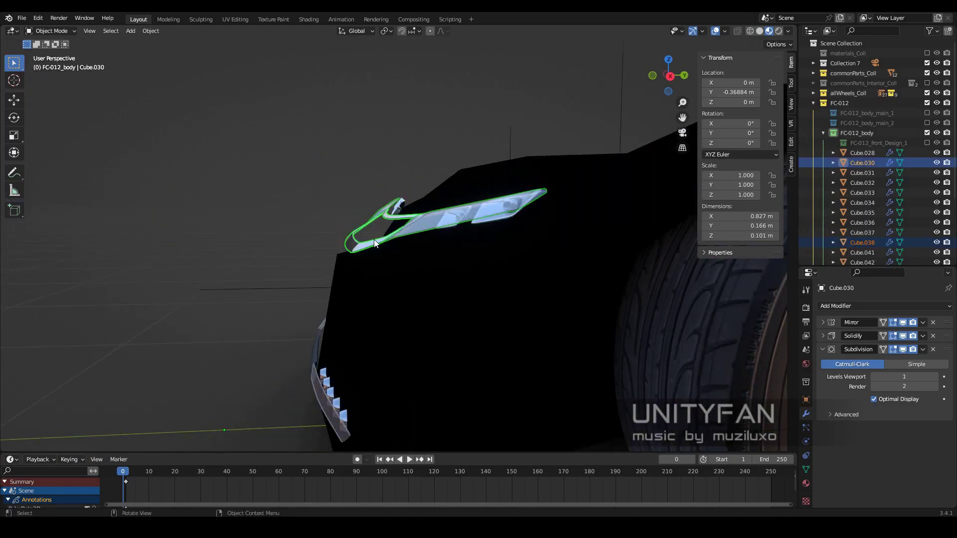
key("m")
left_click(529, 299)
left_click(424, 223)
key("m")
left_click(558, 282)
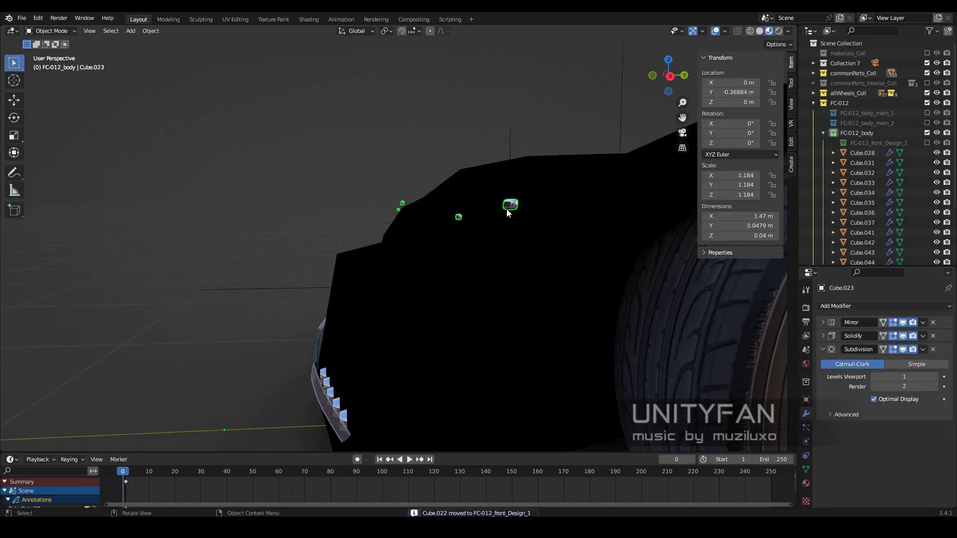
key("m")
Move the grille pieces and Cylinder.002 into FC-012_front_Design_1
left_click(571, 274)
left_click(417, 234)
mouse_move(569, 321)
middle_mouse_down()
mouse_move(417, 234)
mouse_move(458, 277)
mouse_move(519, 243)
middle_mouse_up()
left_click(613, 347)
key("m")
left_click(648, 348)
scroll(420, 295, "down", 5)
Compare the front with the collection shown, re-exclude it, and duplicate it as FC-012_front_Design_2
left_click(926, 142)
middle_click_drag(581, 217, 773, 249)
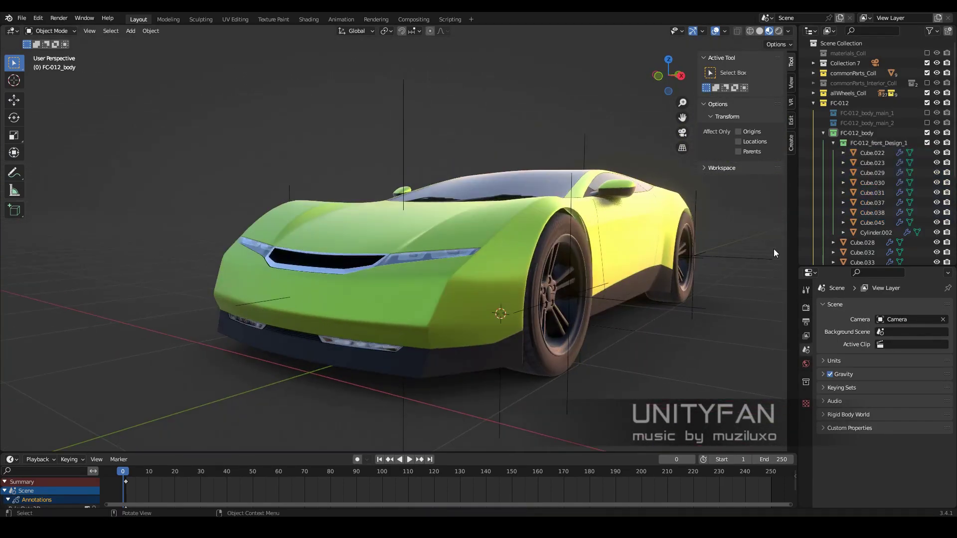
left_click(927, 143)
right_click(877, 143)
left_click(866, 106)
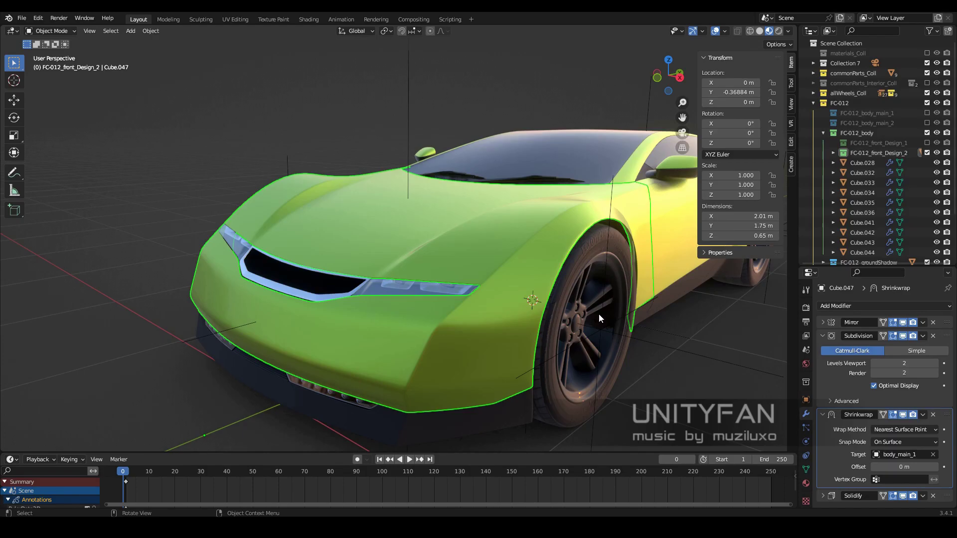
Select the strip of faces around the front nose grille
middle_click_drag(599, 314, 542, 298)
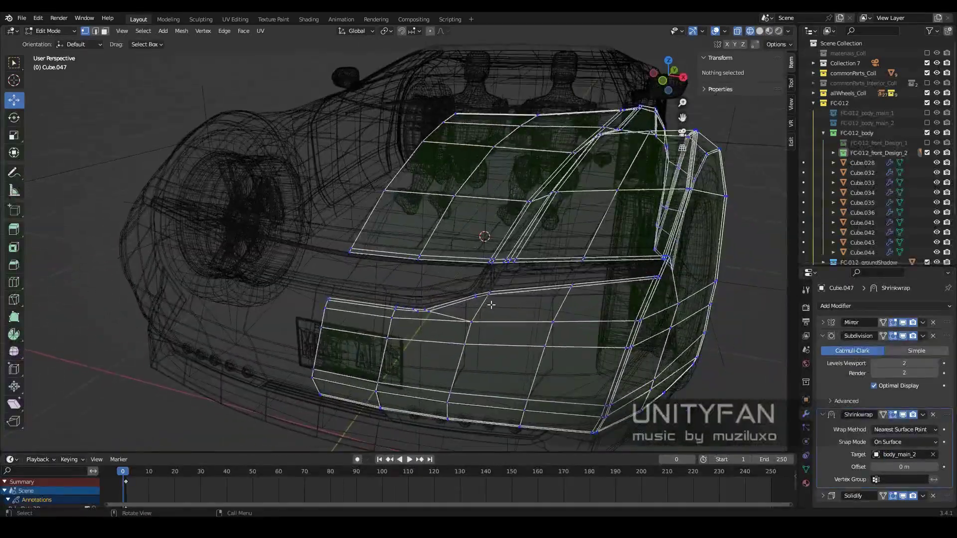
middle_click_drag(441, 303, 381, 306)
left_click(381, 306)
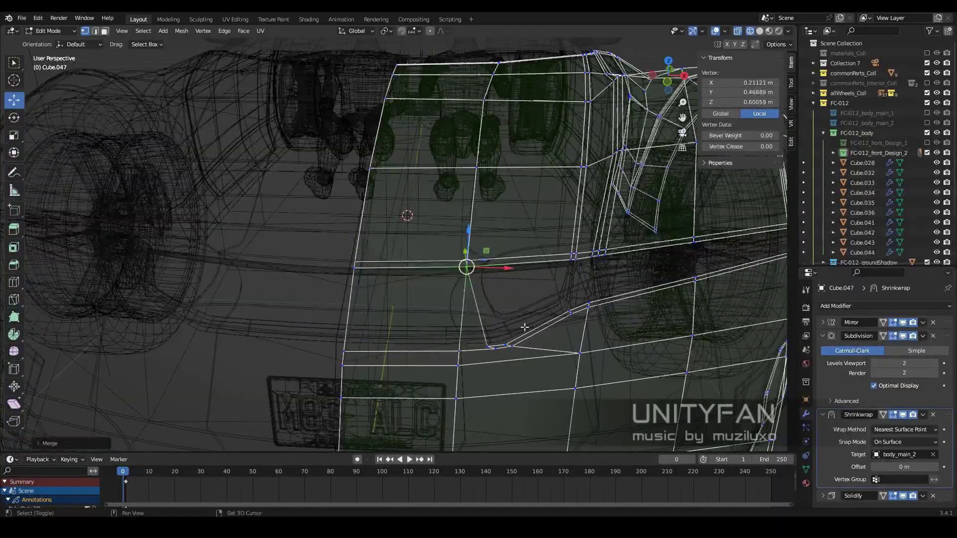
mouse_move(524, 328)
middle_mouse_down()
mouse_move(437, 352)
mouse_move(555, 308)
mouse_move(197, 62)
mouse_move(469, 255)
mouse_move(377, 285)
middle_mouse_up()
left_click(438, 352)
key("3")
left_click(469, 256)
left_click(376, 285, "shift")
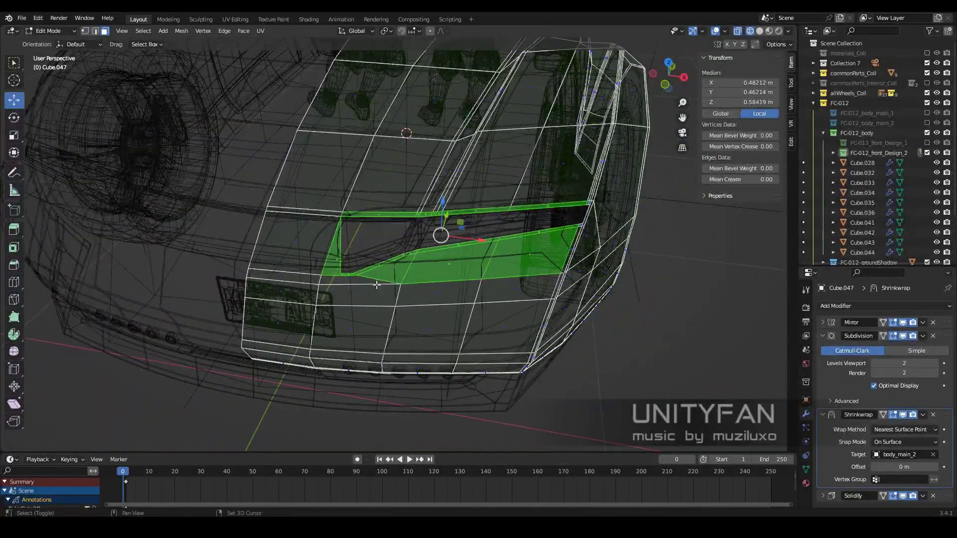
key("alt+a")
Dissolve the edges near the grille and pick an edge at the front corner
scroll(349, 249, "up", 8)
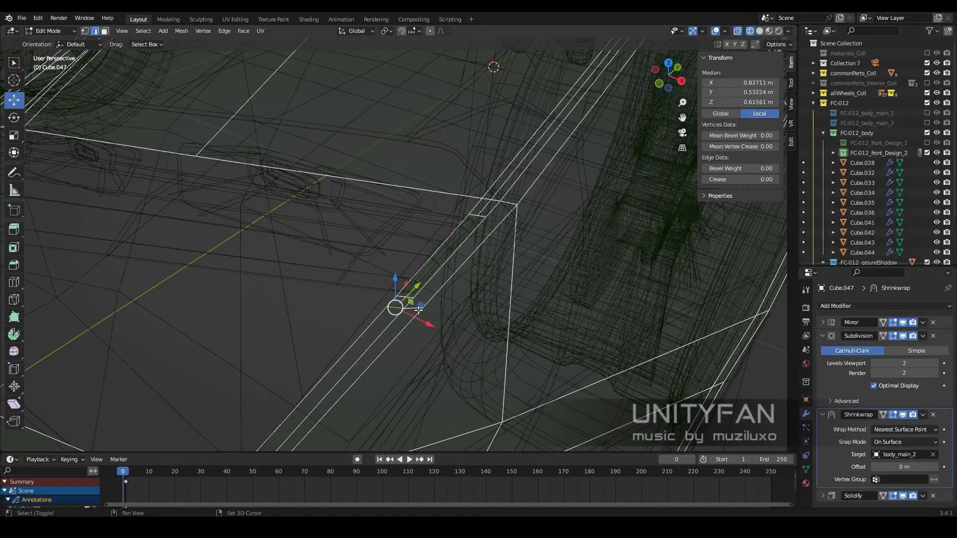
left_click(393, 342)
scroll(415, 307, "down", 3)
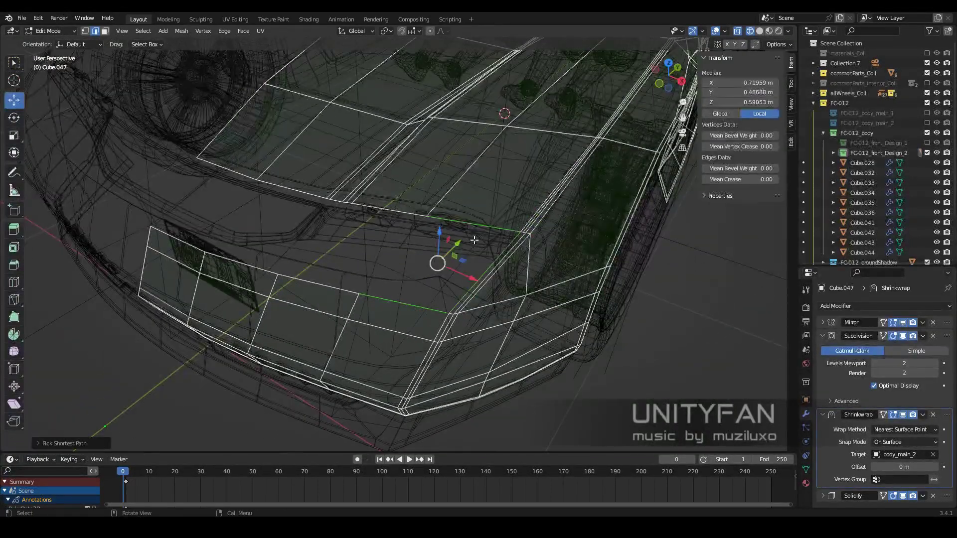
mouse_move(474, 240)
middle_mouse_down()
mouse_move(420, 261)
mouse_move(381, 308)
mouse_move(408, 267)
mouse_move(465, 310)
mouse_move(493, 264)
middle_mouse_up()
left_click(420, 260)
left_click(407, 267)
Move the front nose vertices in Right view, then review the nose in Object Mode
key("1")
key("KP_3")
key("g")
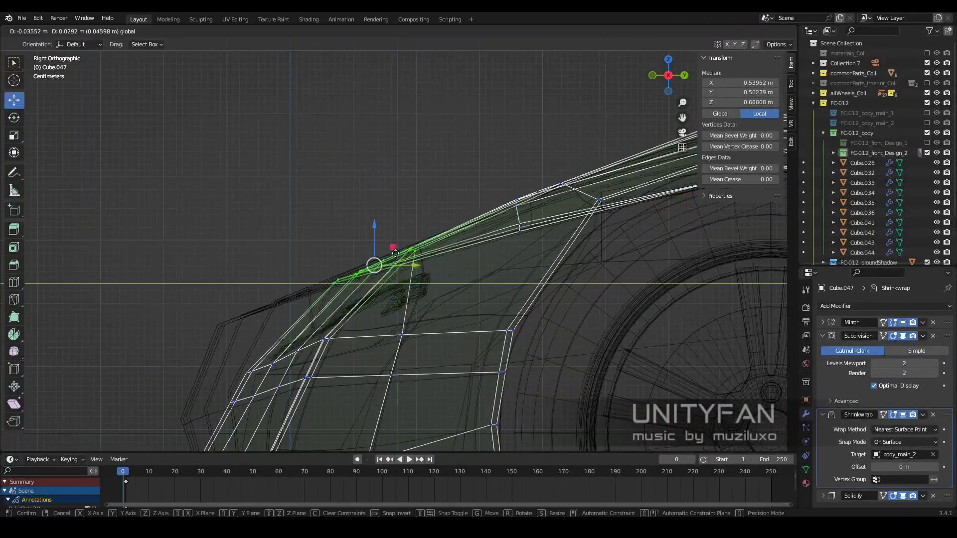
left_click(447, 310)
left_click(353, 247)
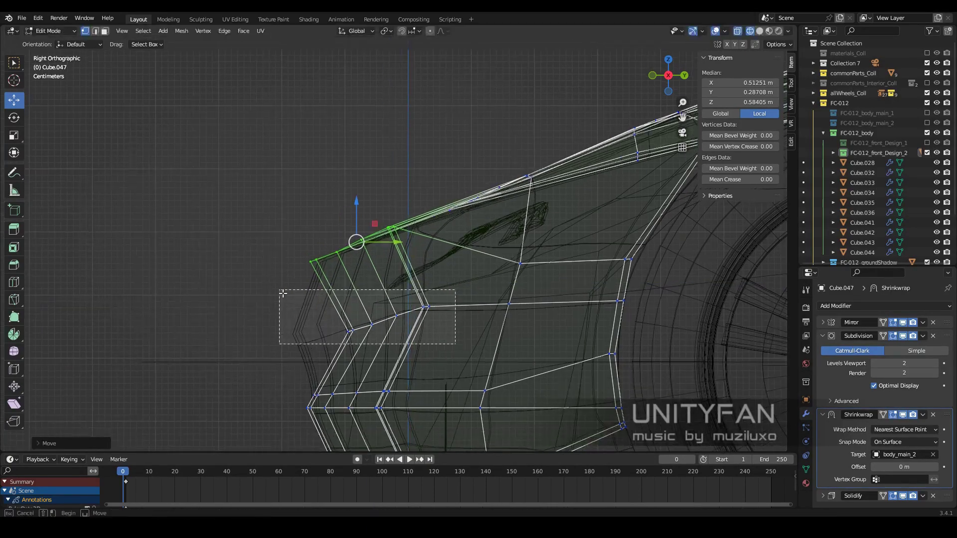
key("g")
left_click(348, 279)
mouse_move(349, 280)
middle_mouse_down()
mouse_move(455, 296)
mouse_move(384, 267)
mouse_move(393, 286)
mouse_move(470, 274)
middle_mouse_up()
key("Tab")
left_click(455, 299)
Dissolve the stray edge on the lower bumper trim, Cube.046
key("Tab")
scroll(473, 302, "up", 3)
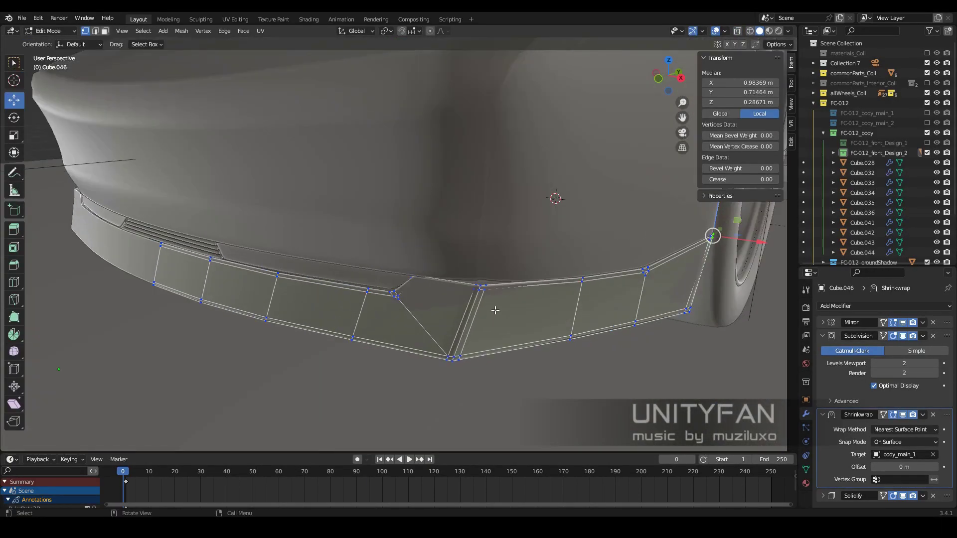
key("shift+z")
key("2")
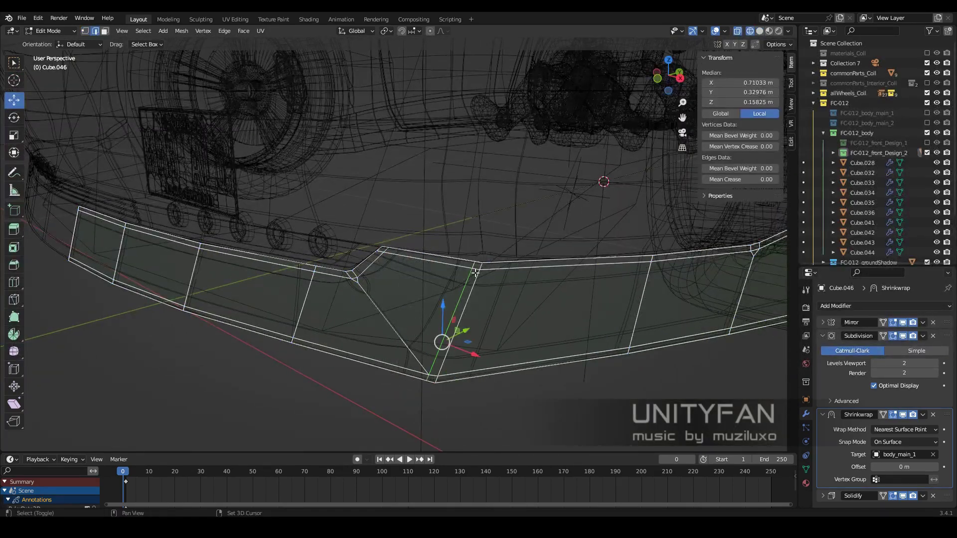
key("x")
left_click(475, 272)
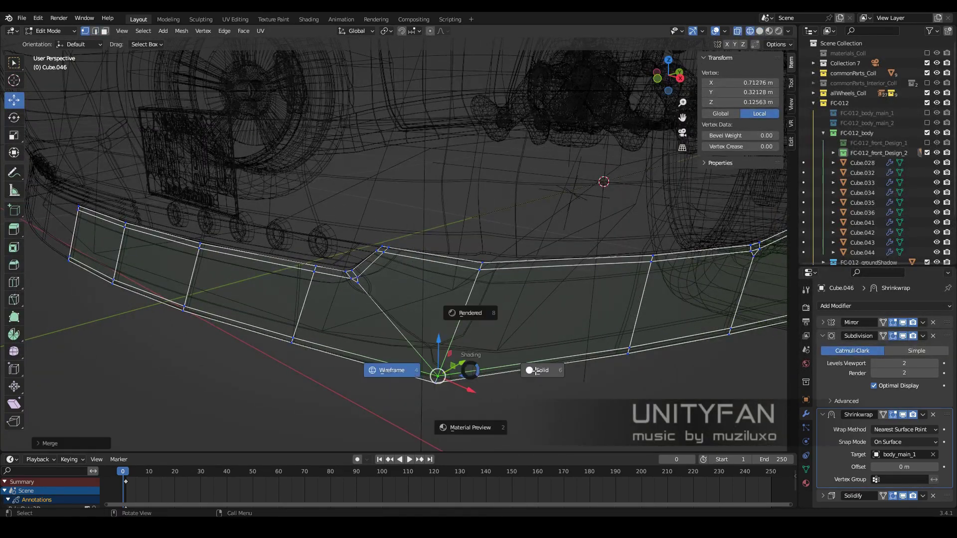
left_click(536, 371)
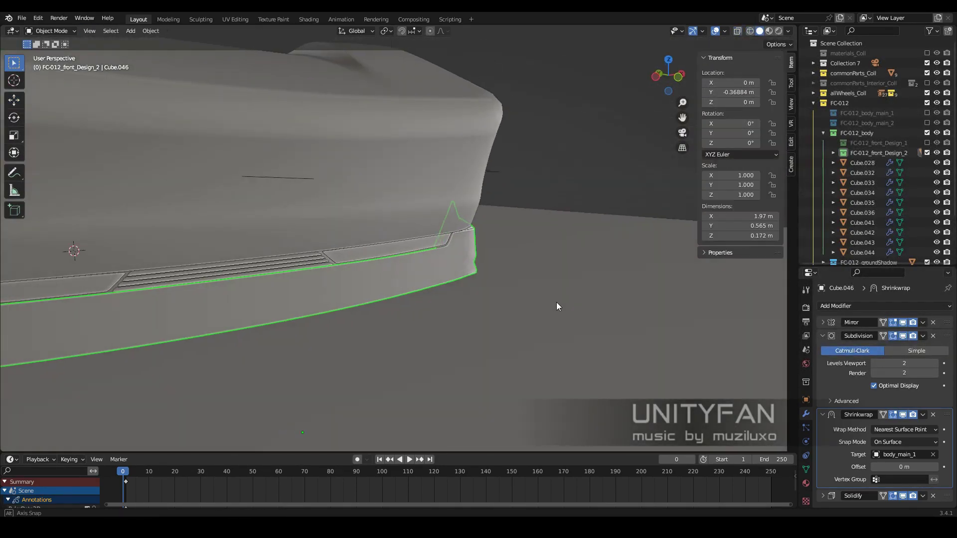
Adjust Cube.047's nose profile points in a see-through Right Ortho view
left_click(497, 284)
key("Tab")
key("KP_3")
key("z")
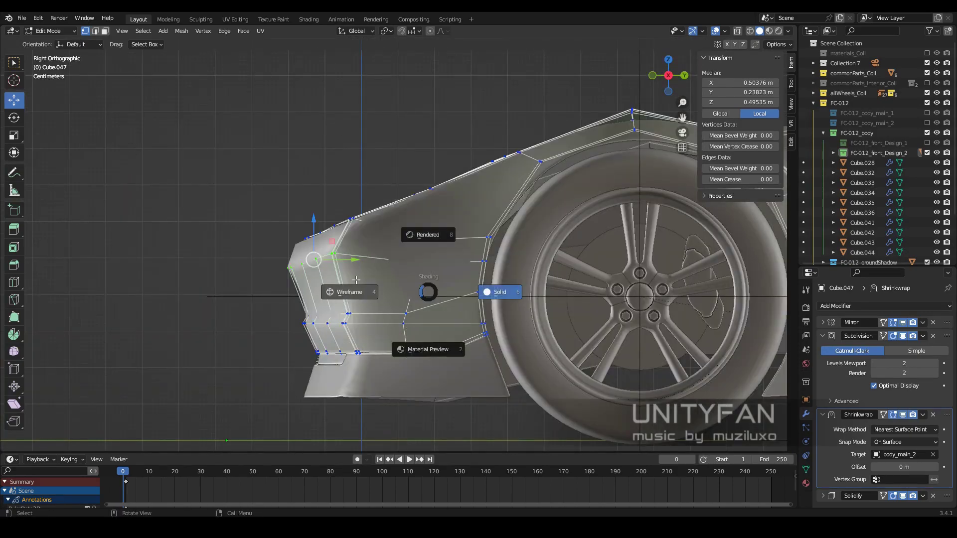
left_click(348, 260)
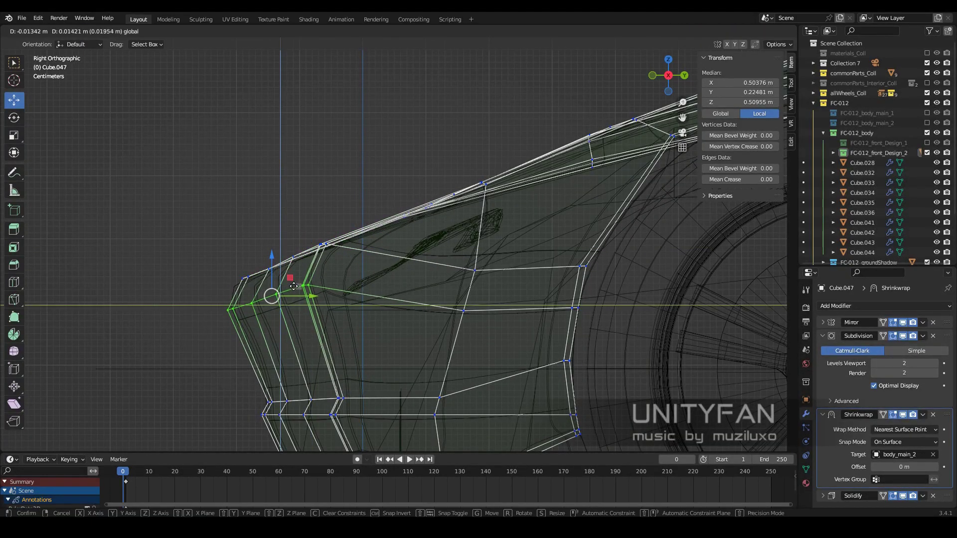
key("shift+z")
mouse_move(331, 264)
middle_mouse_down()
mouse_move(446, 282)
mouse_move(414, 298)
mouse_move(409, 320)
middle_mouse_up()
key("Tab")
key("z")
Knife-cut new edges along the side of the nose cage
left_click(464, 309)
key("shift+z")
key("shift+z")
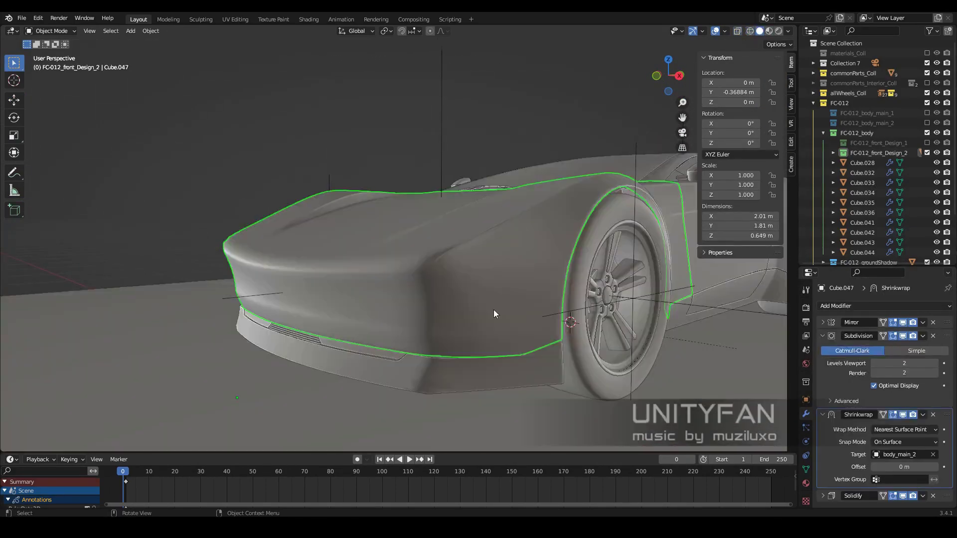
key("Tab")
key("shift+z")
middle_click_drag(508, 314, 420, 296)
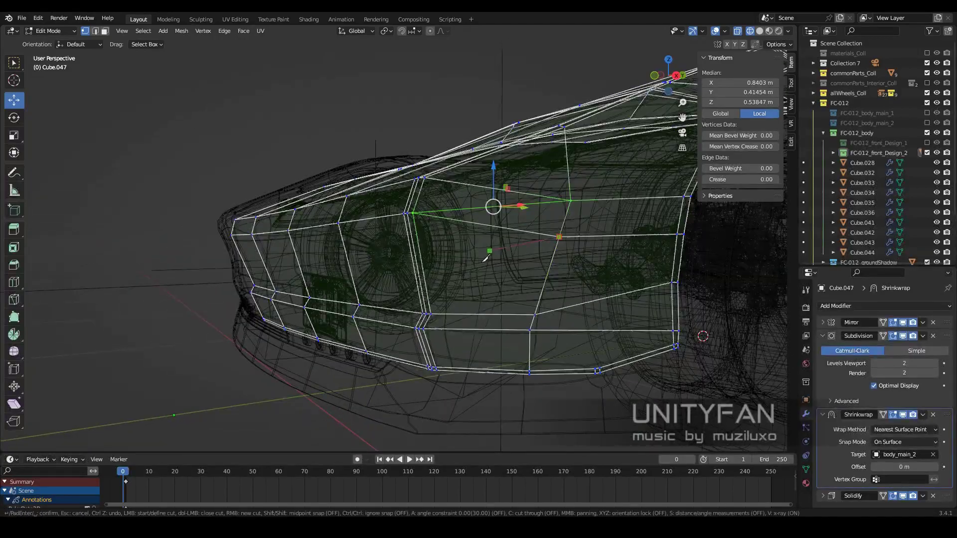
key("Return")
middle_click_drag(258, 266, 113, 38)
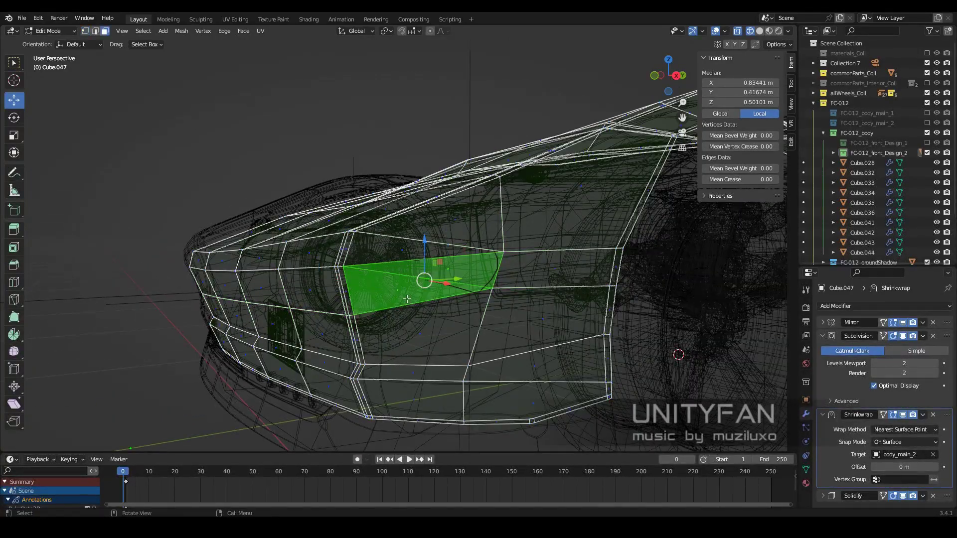
mouse_move(407, 299)
middle_mouse_down()
mouse_move(484, 320)
mouse_move(480, 308)
middle_mouse_up()
Move the selected nose faces into place and return to Object Mode
key("shift+z")
key("shift+z")
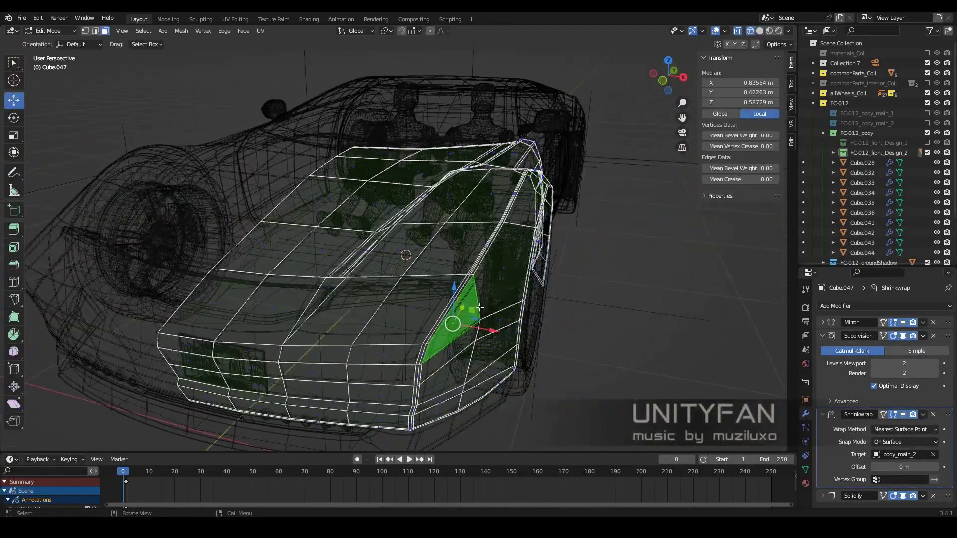
scroll(480, 308, "up", 3)
key("shift+z")
scroll(520, 195, "up", 3)
key("g")
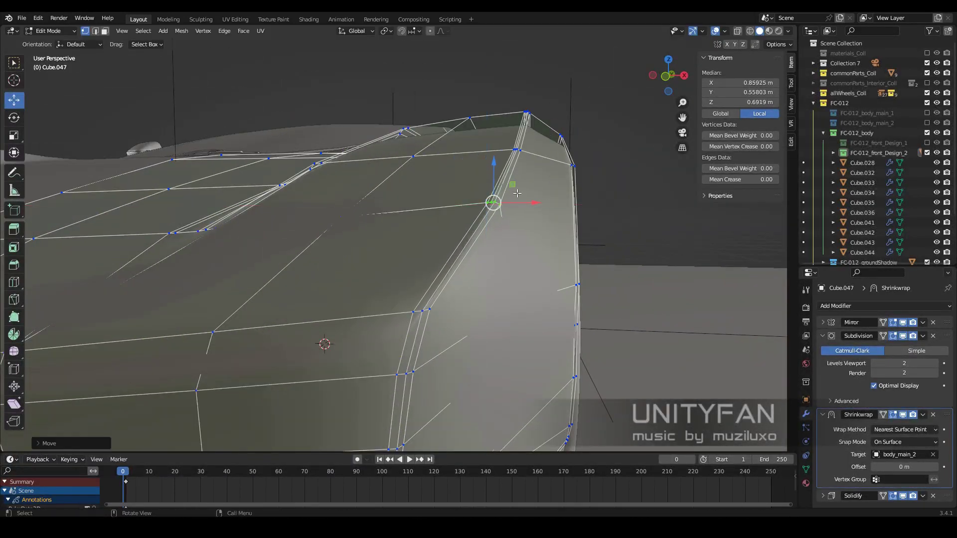
scroll(517, 194, "down", 5)
scroll(517, 193, "down", 3)
key("Tab")
Check the nose in material preview and reposition one profile vertex
middle_click_drag(433, 279, 413, 301)
key("z")
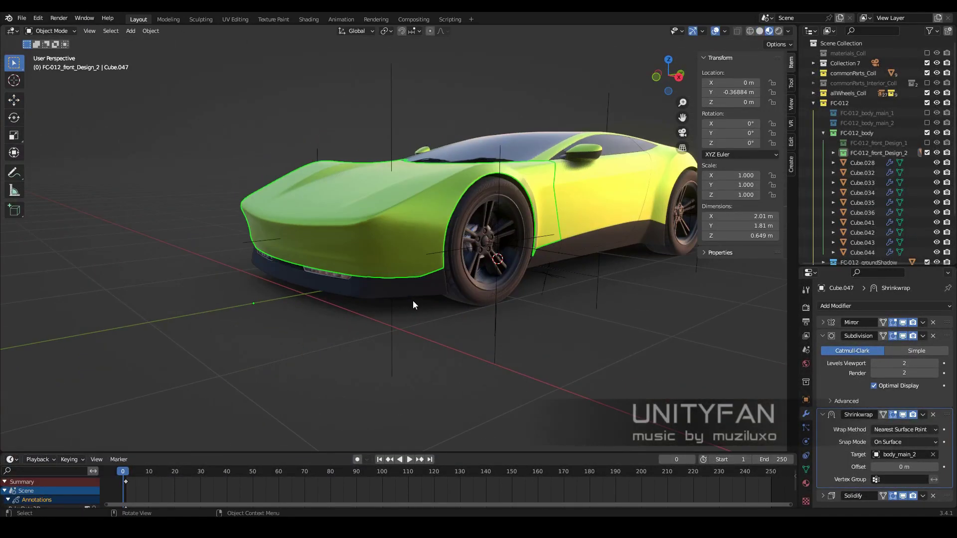
middle_click_drag(410, 266, 434, 279)
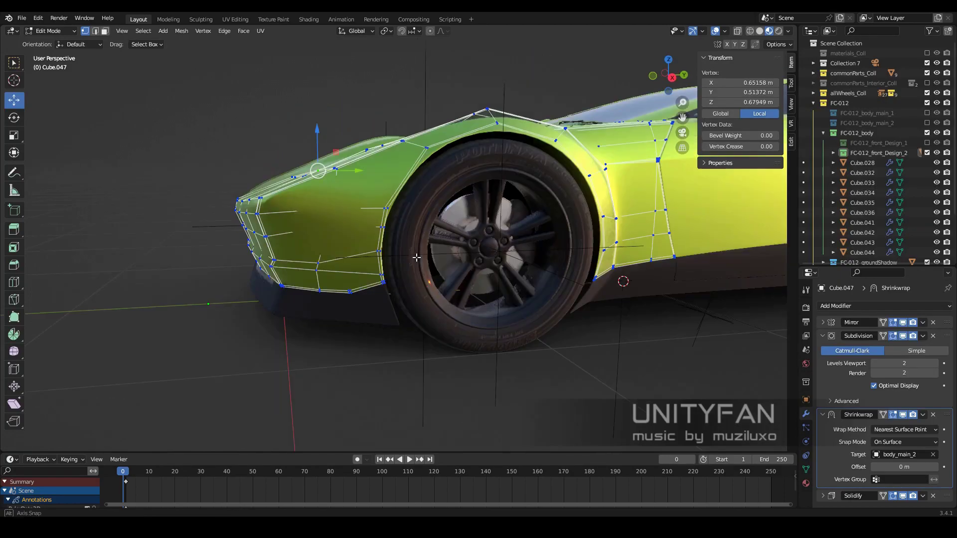
scroll(448, 299, "up", 5)
left_click(456, 318)
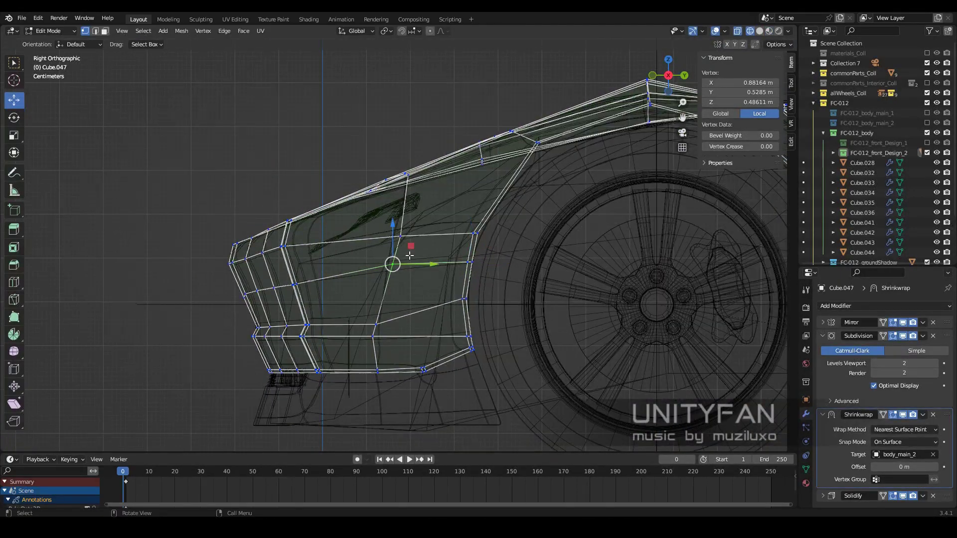
left_click(414, 214)
scroll(413, 214, "up", 3)
Move two more profile vertices to refit the nose corner
left_click(342, 288)
key("g")
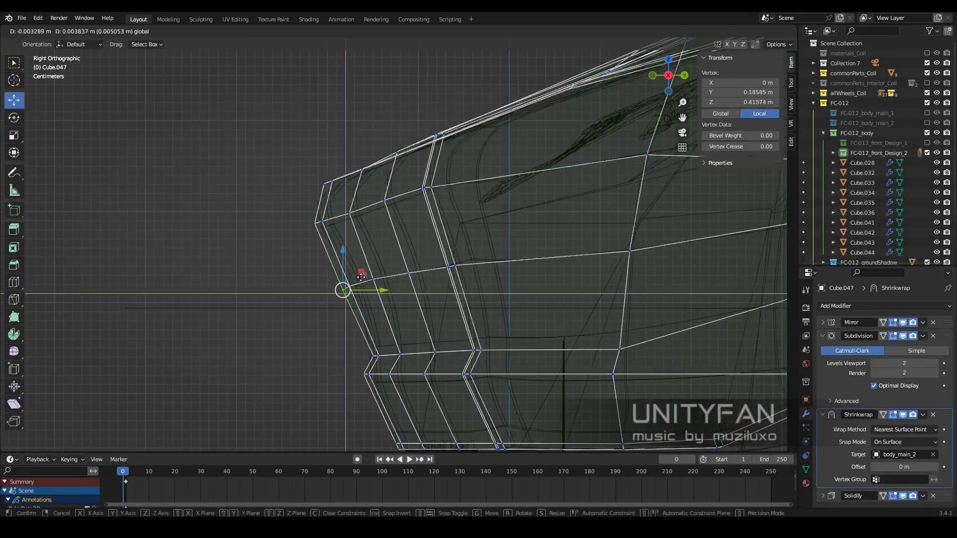
left_click(396, 338)
left_click(413, 286, "shift")
key("g")
left_click(508, 252)
key("alt+z")
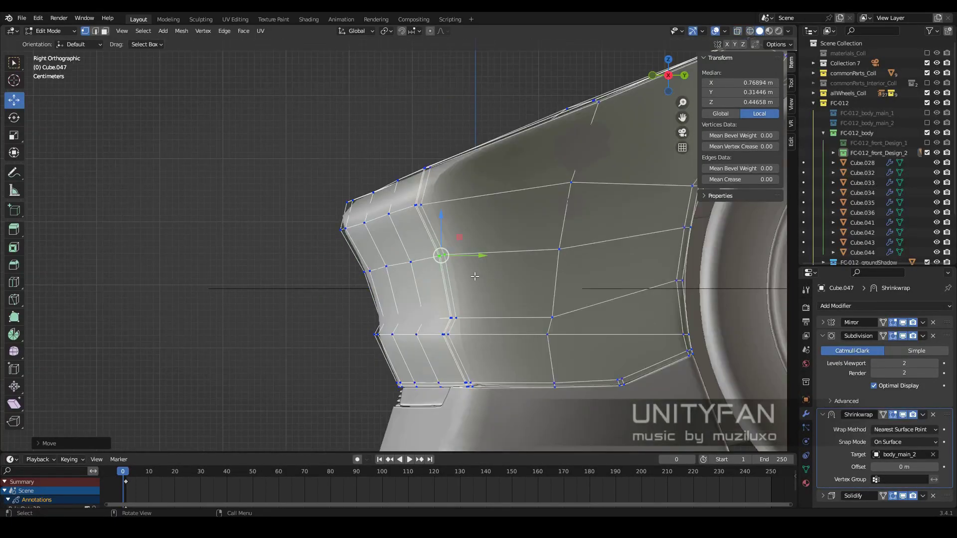
mouse_move(498, 259)
middle_mouse_down()
mouse_move(466, 287)
mouse_move(469, 280)
middle_mouse_up()
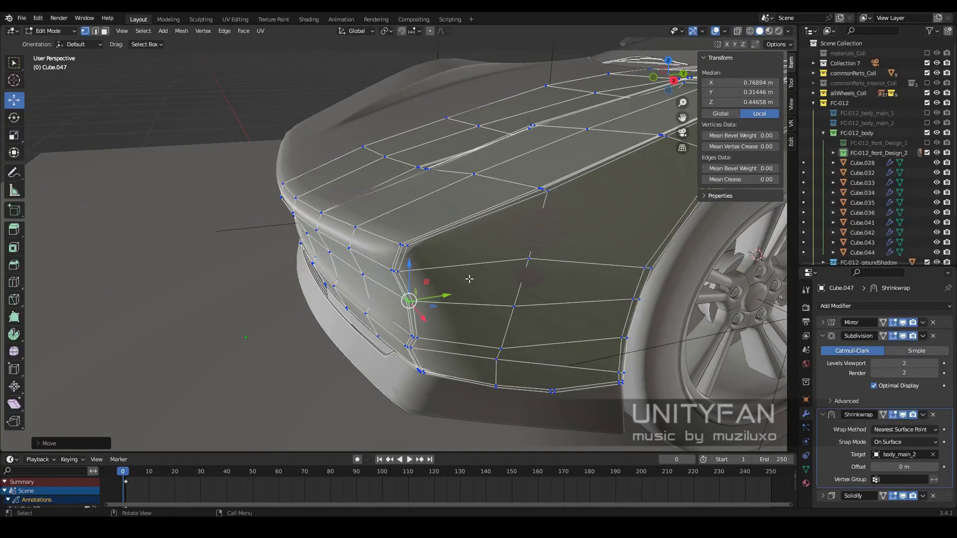
Merge the selected nose vertices and pick an edge loop across the nose side
left_click(496, 365)
scroll(349, 189, "up", 4)
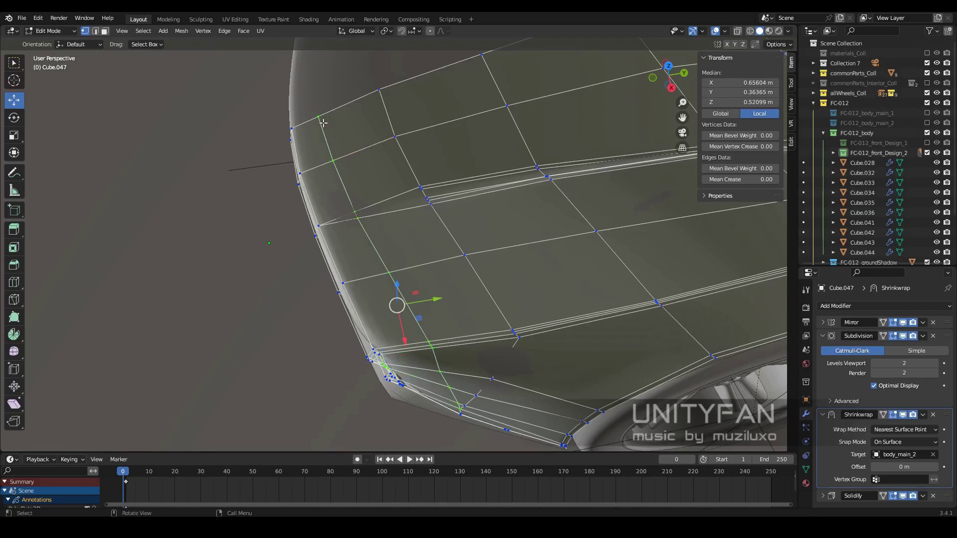
scroll(323, 123, "down", 5)
key("alt+z")
key("alt+z")
key("m")
mouse_move(449, 225)
middle_mouse_down()
mouse_move(489, 261)
mouse_move(455, 190)
middle_mouse_up()
key("k")
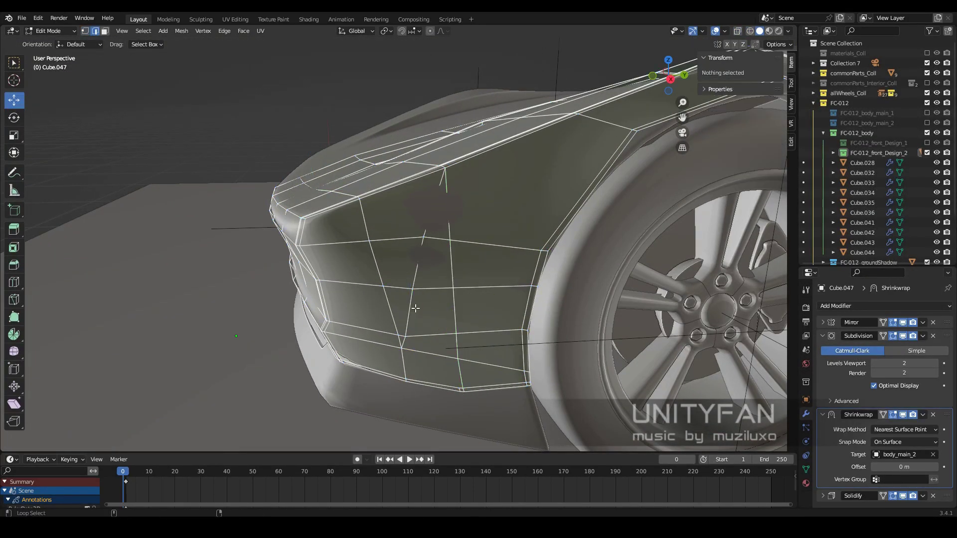
left_click(416, 309, "alt")
scroll(415, 308, "down", 3)
middle_click_drag(415, 309, 448, 299)
scroll(491, 313, "up", 4)
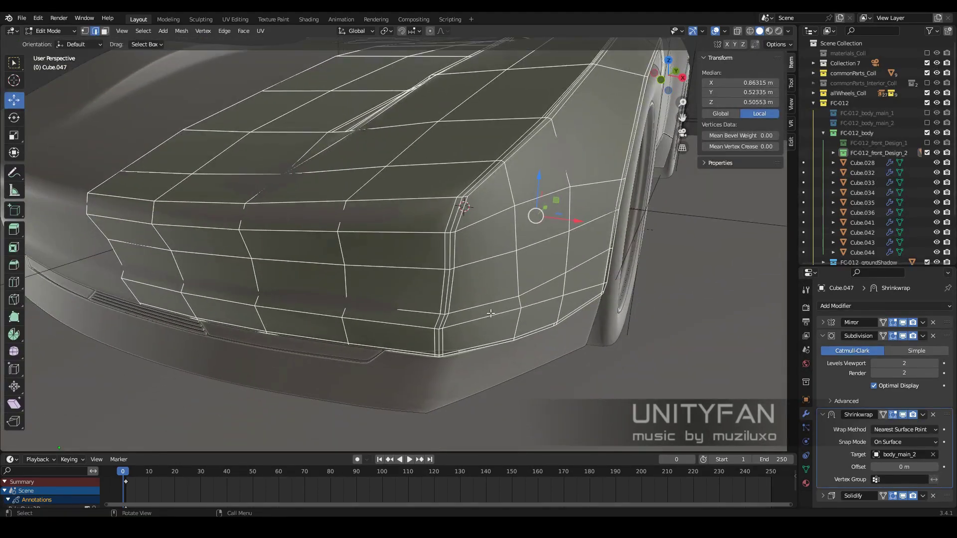
scroll(490, 313, "down", 3)
Dissolve the chosen edge loop on the nose side for a cleaner flow
key("z")
middle_click_drag(519, 305, 436, 298)
scroll(458, 259, "up", 3)
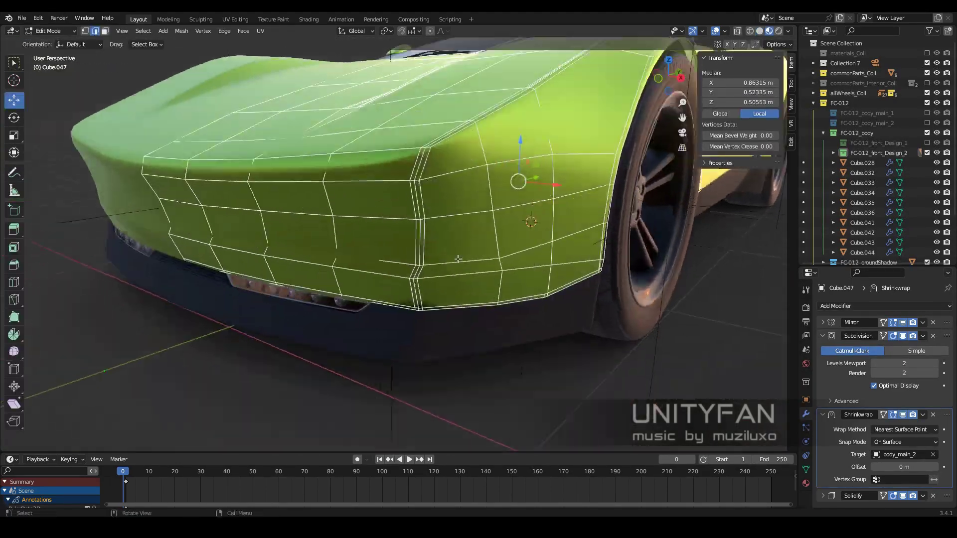
scroll(438, 331, "up", 2)
scroll(438, 359, "up", 2)
key("x")
left_click(459, 218)
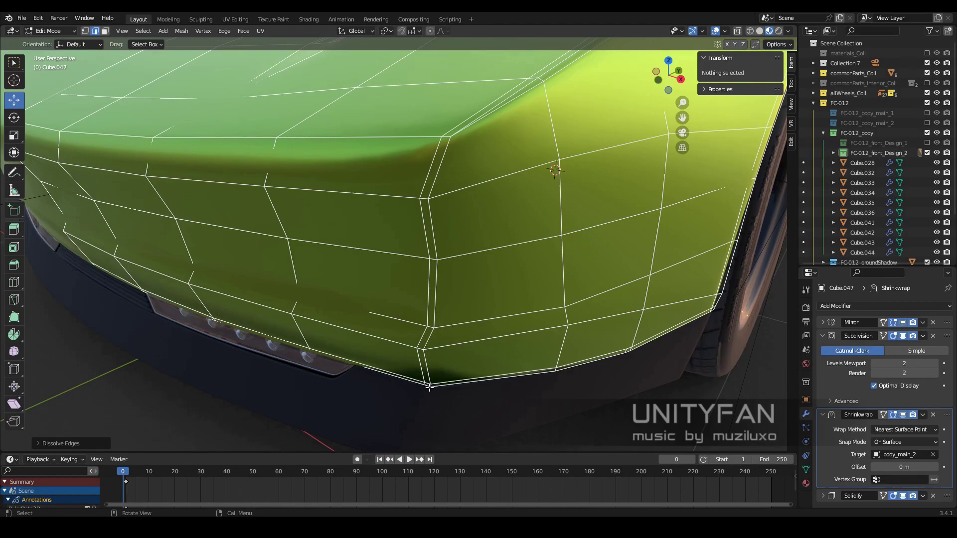
Select the front body panel, Cube.047, and enter Edit Mode
scroll(429, 218, "down", 3)
middle_click_drag(429, 219, 442, 231)
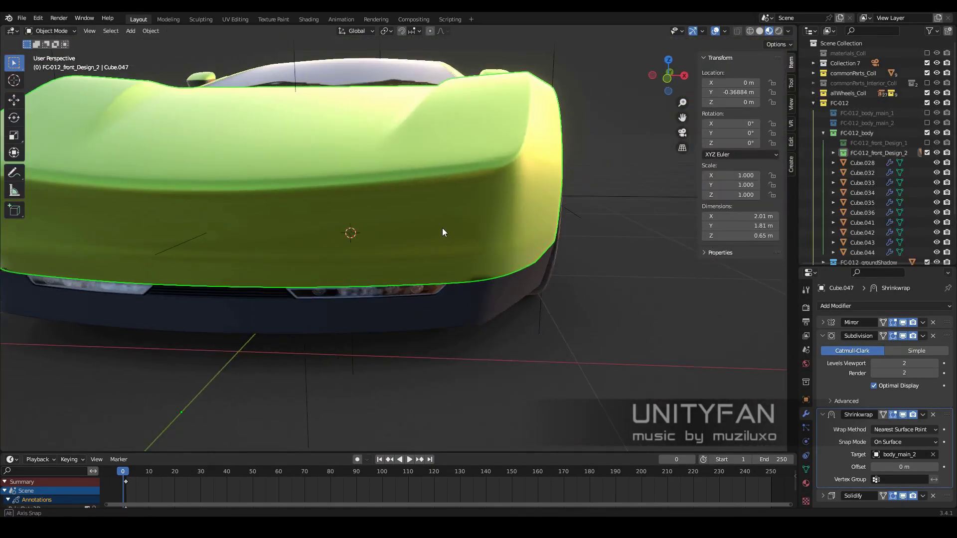
scroll(470, 292, "up", 3)
key("Tab")
left_click(527, 312)
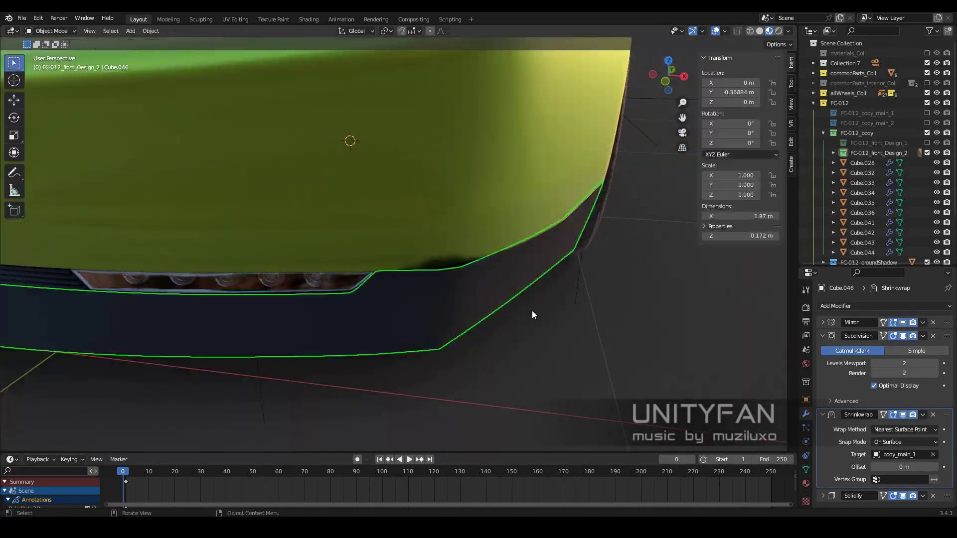
left_click(861, 360)
scroll(419, 247, "down", 3)
left_click(379, 245)
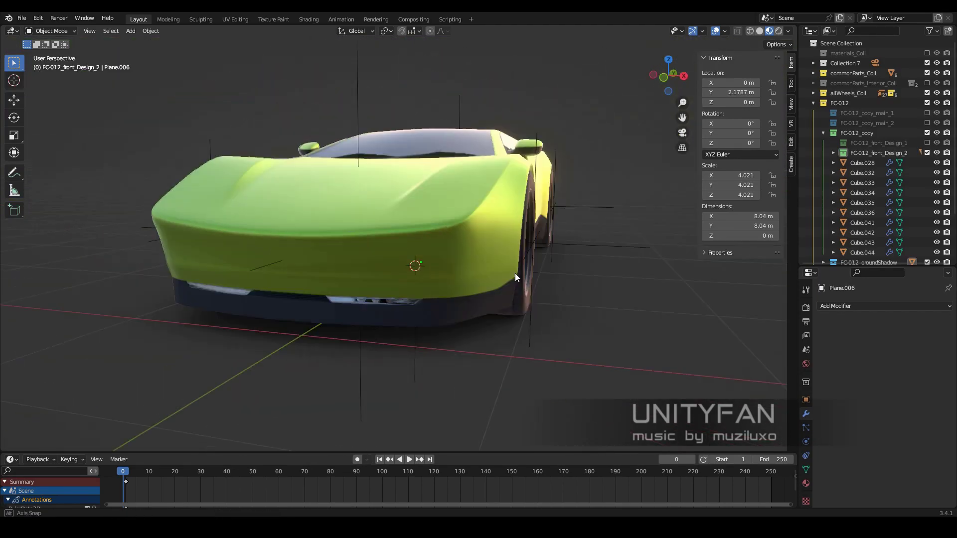
scroll(516, 273, "up", 3)
key("Tab")
Knife-cut new edges into the front panel from Right Ortho view
key("w")
key("alt+a")
key("KP_3")
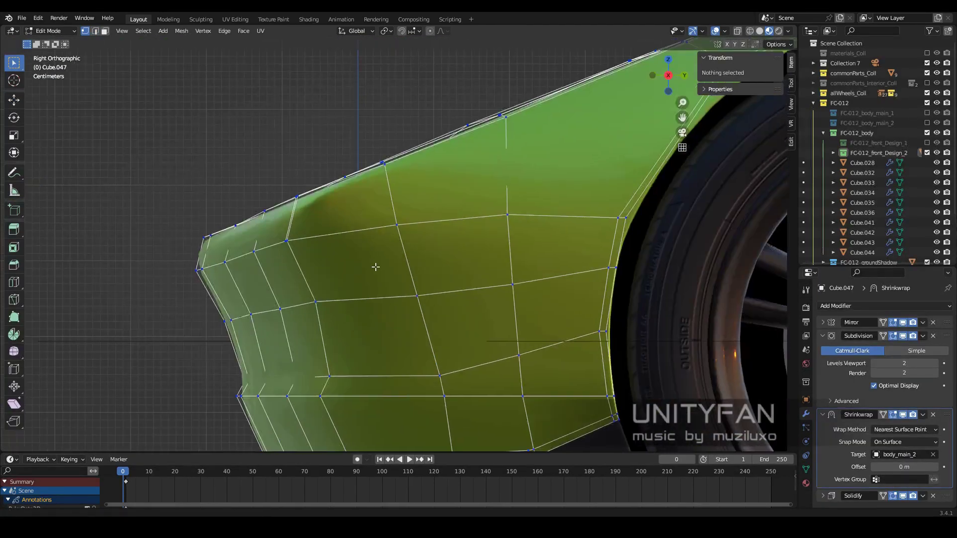
scroll(279, 351, "up", 3)
key("k")
key("Return")
mouse_move(446, 283)
middle_mouse_down()
mouse_move(507, 322)
mouse_move(398, 259)
middle_mouse_up()
Move the vertices along the new cut to open the slot across the nose
left_click(354, 228)
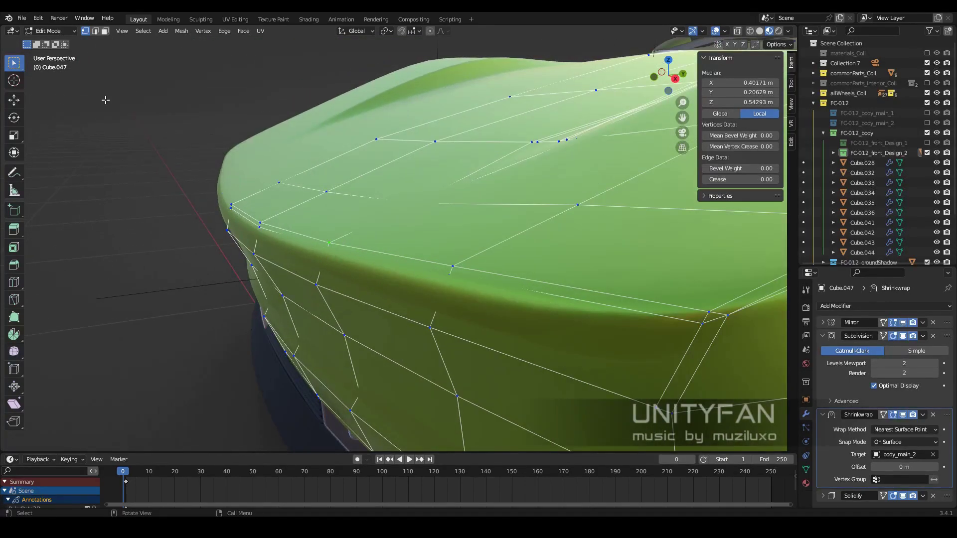
left_click_drag(435, 253, 436, 254)
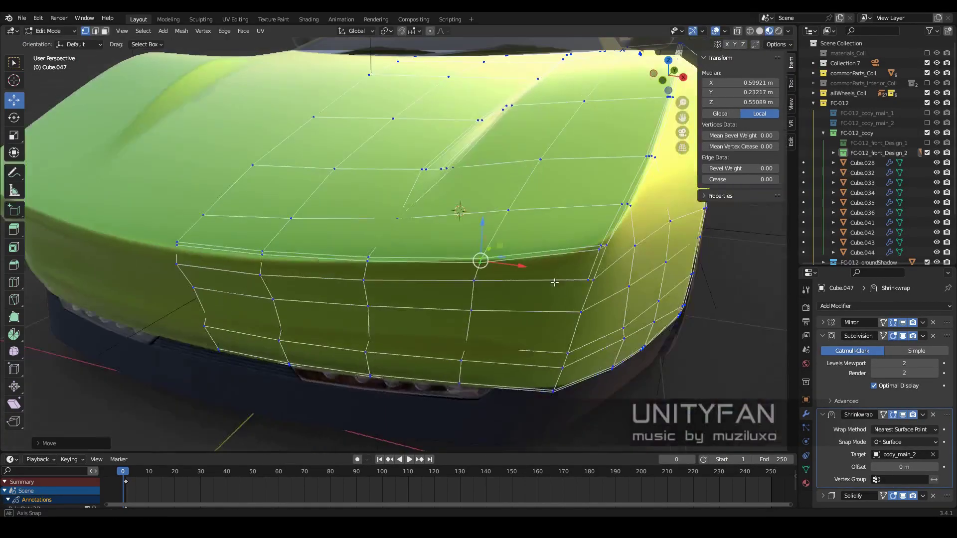
middle_click_drag(437, 254, 202, 115)
scroll(203, 115, "up", 3)
mouse_move(448, 272)
middle_mouse_down()
mouse_move(438, 284)
mouse_move(605, 315)
mouse_move(487, 349)
mouse_move(410, 250)
mouse_move(597, 247)
middle_mouse_up()
scroll(438, 284, "down", 2)
scroll(438, 284, "up", 2)
Nudge a single nose vertex, then review the whole car
key("1")
left_click(433, 299)
key("g")
left_click(462, 289)
key("Tab")
scroll(411, 260, "down", 5)
Dissolve the selected front panel edges and clear the selection
key("Tab")
scroll(487, 349, "up", 3)
left_click(413, 267)
scroll(414, 267, "down", 4)
scroll(597, 246, "up", 4)
key("alt+a")
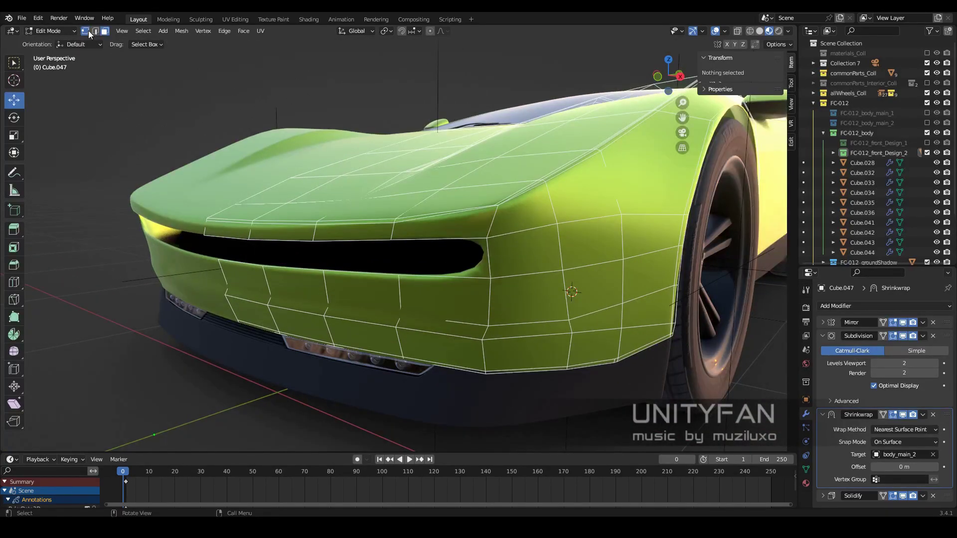
Clear the selection and orbit toward the nose corner in vertex select mode
left_click(85, 31)
middle_click_drag(349, 199, 431, 239)
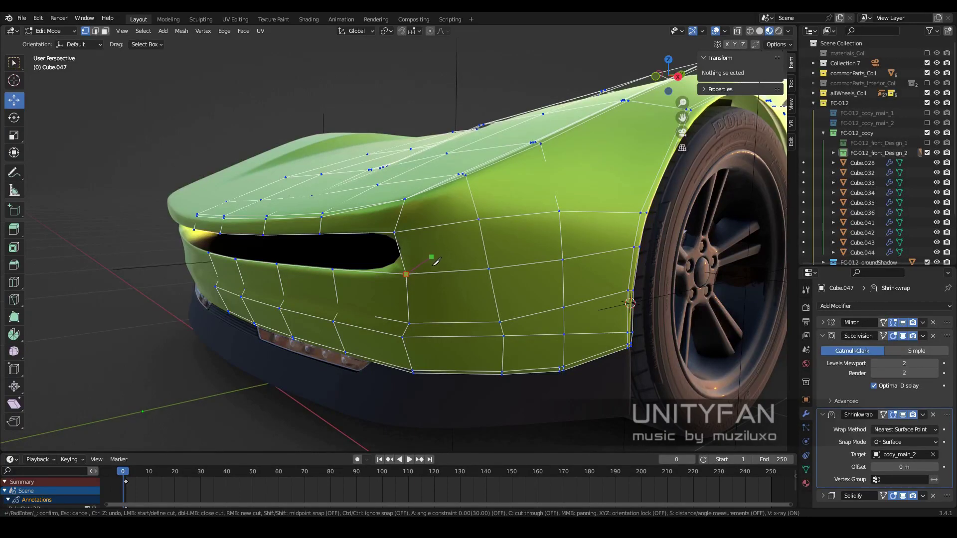
key("alt+a")
scroll(414, 252, "down", 4)
mouse_move(479, 268)
middle_mouse_down()
mouse_move(489, 234)
mouse_move(461, 222)
mouse_move(503, 279)
mouse_move(513, 324)
middle_mouse_up()
scroll(462, 222, "up", 4)
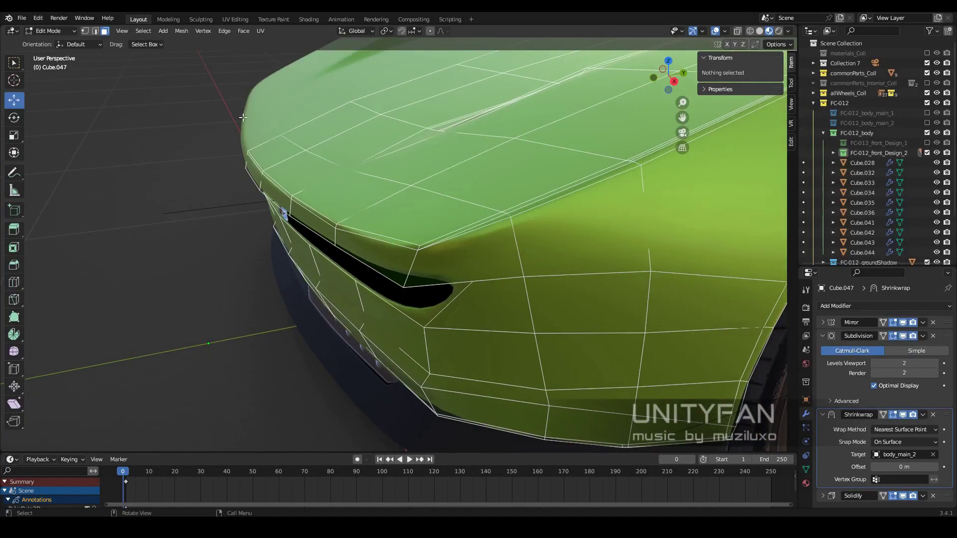
key("1")
scroll(513, 353, "up", 2)
Knife-cut a new line across the nose's outer corner from the right side view
key("k")
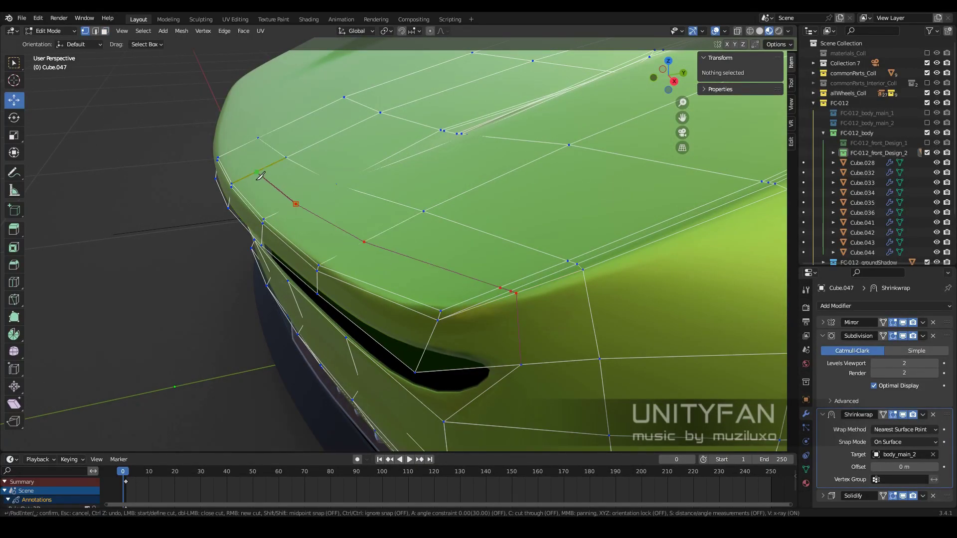
scroll(243, 155, "down", 3)
key("KP_3")
scroll(364, 303, "up", 3)
left_click(244, 288)
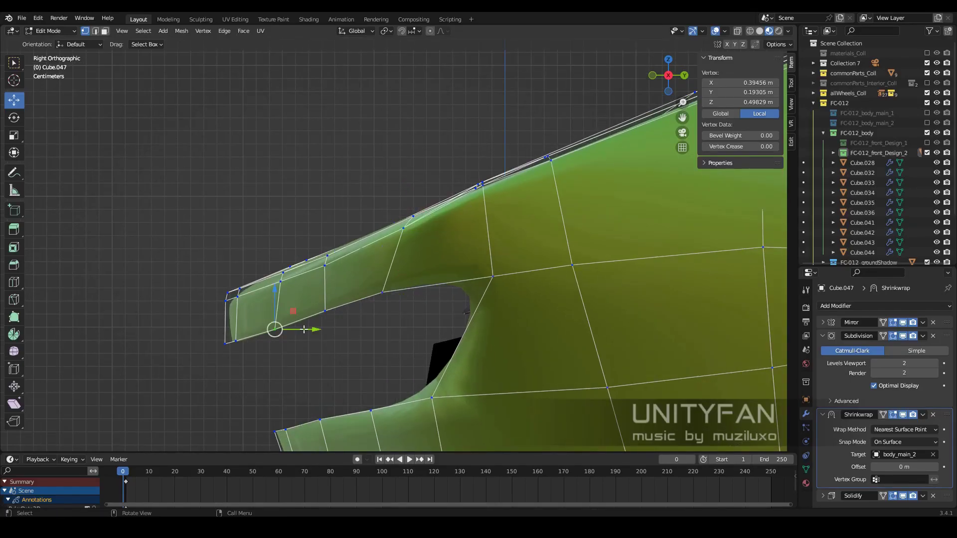
left_click(504, 273)
middle_click_drag(450, 406, 471, 317)
key("Return")
Leave Edit Mode and orbit out to check the new cut against the front bumper
middle_click_drag(303, 359, 465, 305)
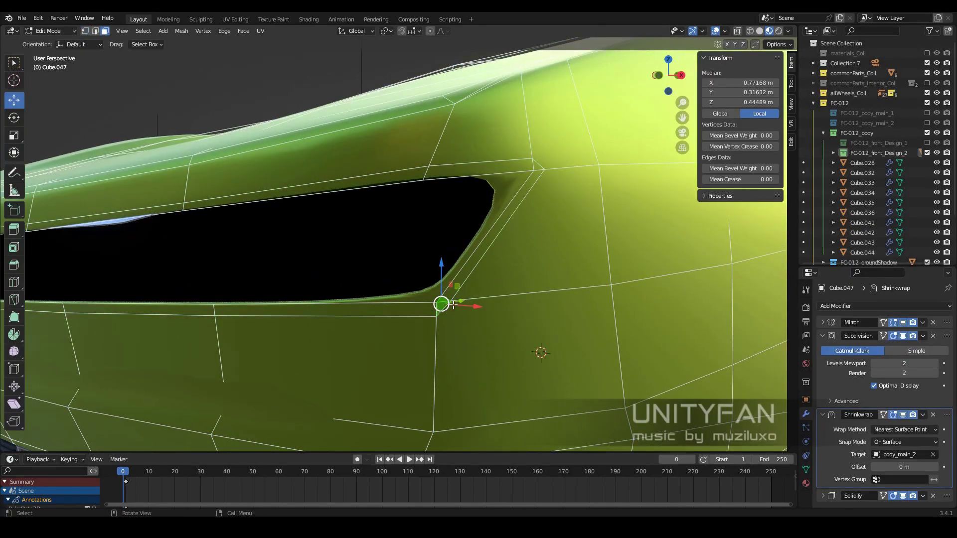
mouse_move(453, 305)
middle_mouse_down()
mouse_move(513, 358)
mouse_move(567, 305)
mouse_move(516, 331)
mouse_move(433, 343)
mouse_move(389, 312)
middle_mouse_up()
key("Tab")
key("Tab")
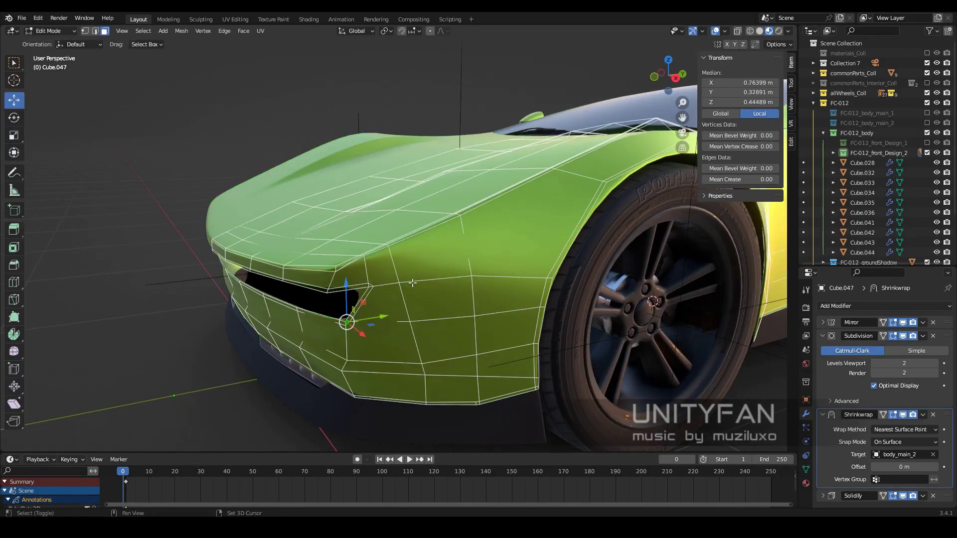
scroll(412, 283, "up", 4)
scroll(553, 194, "up", 2)
middle_click_drag(539, 211, 463, 215)
In solid shading, move a nose-corner vertex so the slot flows into the fender
key("2")
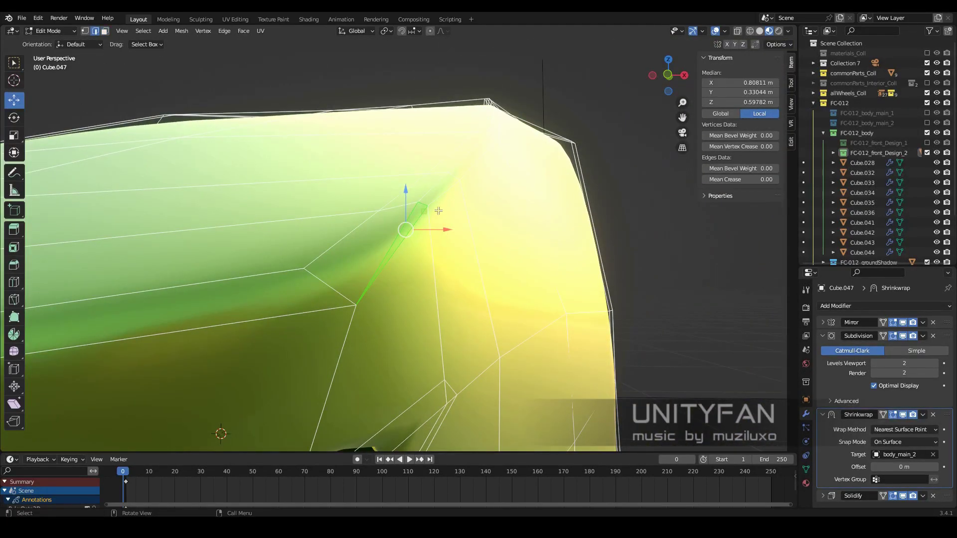
key("z")
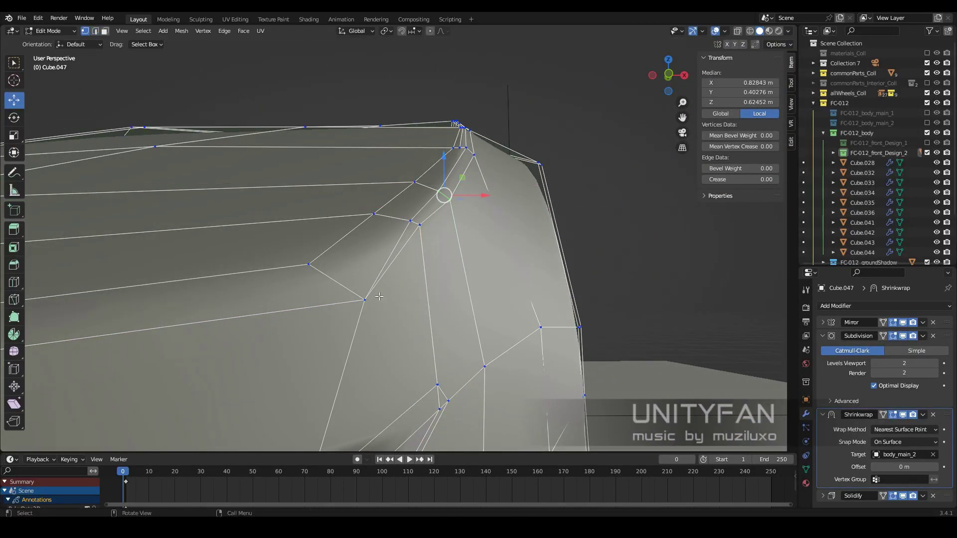
left_click_drag(378, 296, 371, 299)
middle_click_drag(371, 299, 317, 305)
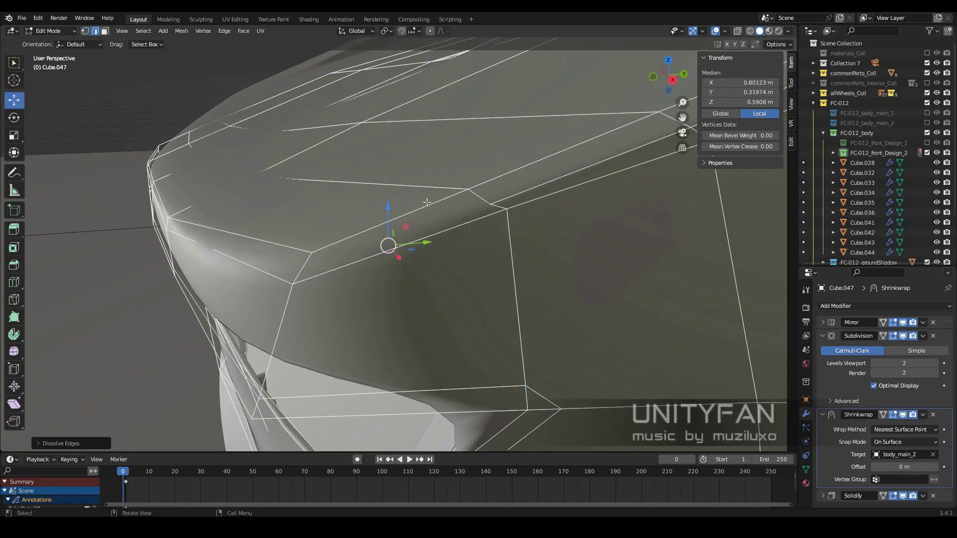
key("k")
mouse_move(512, 185)
middle_mouse_down()
mouse_move(400, 280)
mouse_move(499, 259)
middle_mouse_up()
left_click(490, 238)
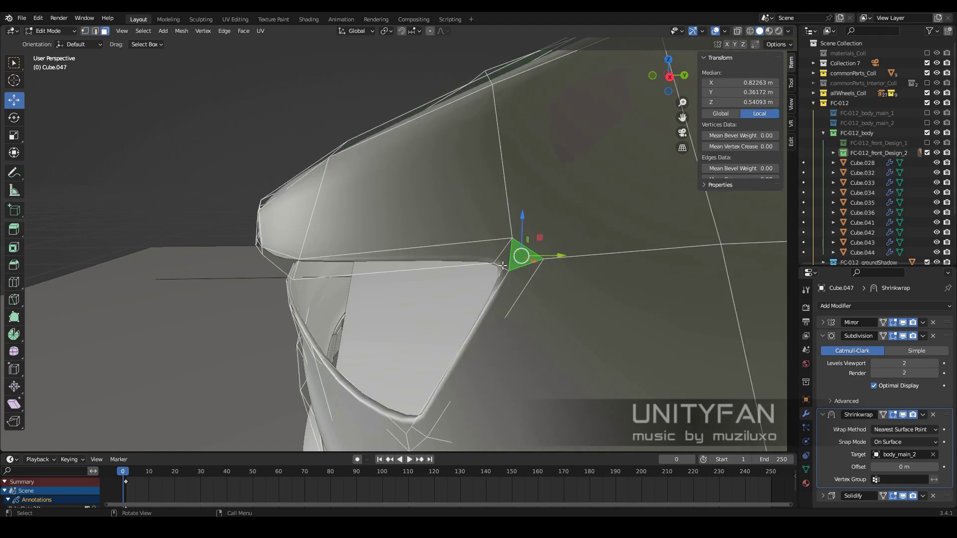
Return to Object Mode and review the whole green car in Material Preview
key("Tab")
middle_click_drag(417, 288, 560, 277)
key("z")
left_click(540, 316)
scroll(540, 316, "down", 8)
mouse_move(541, 316)
middle_mouse_down()
mouse_move(452, 302)
mouse_move(579, 303)
mouse_move(547, 299)
mouse_move(511, 306)
mouse_move(530, 314)
mouse_move(471, 321)
mouse_move(535, 315)
mouse_move(383, 319)
middle_mouse_up()
In wireframe, select a face of the Cube.027 body shell and split it off
scroll(535, 315, "up", 5)
key("shift+z")
left_click(382, 319)
key("Tab")
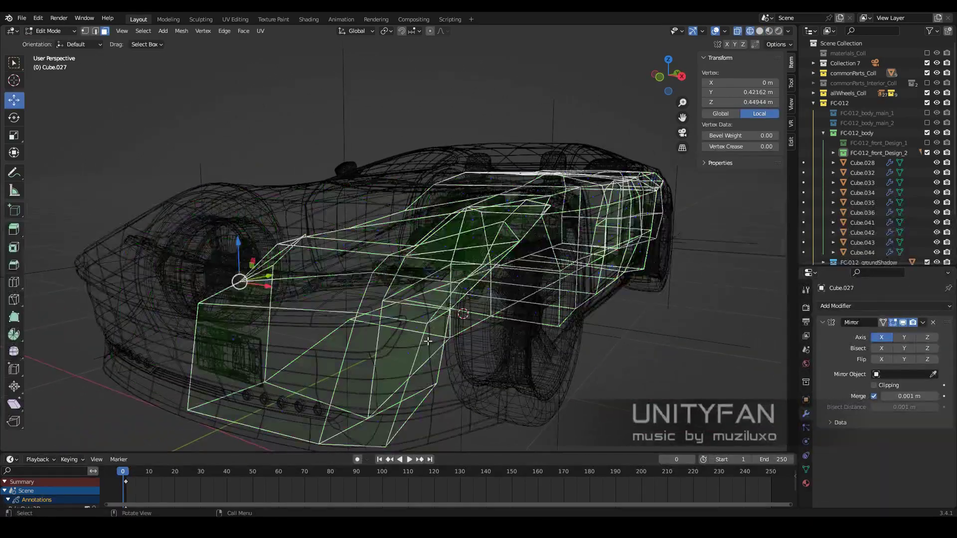
scroll(335, 331, "up", 4)
left_click(334, 331)
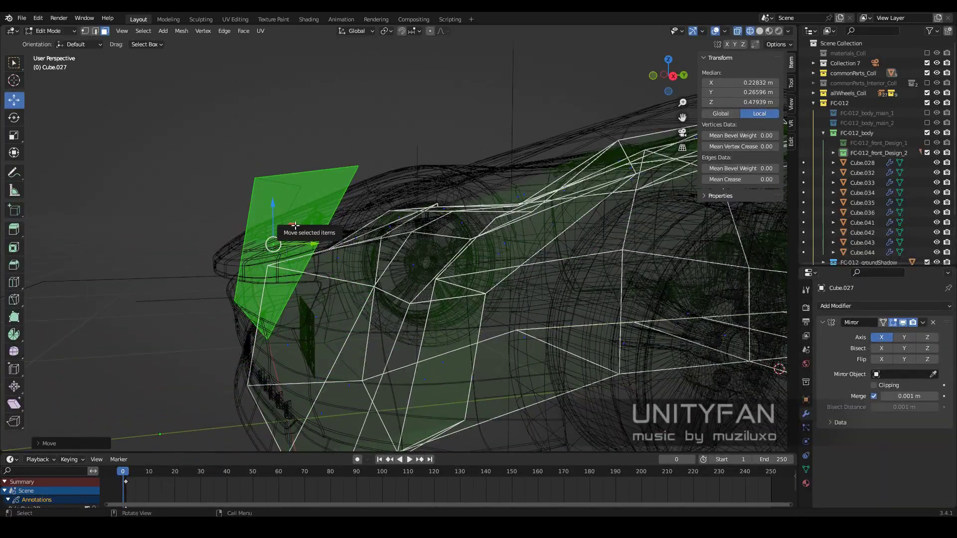
key("Tab")
Move the new Cube.054 piece to a collection, apply its scale, and edit it
scroll(295, 175, "down", 5)
left_click(364, 249)
key("m")
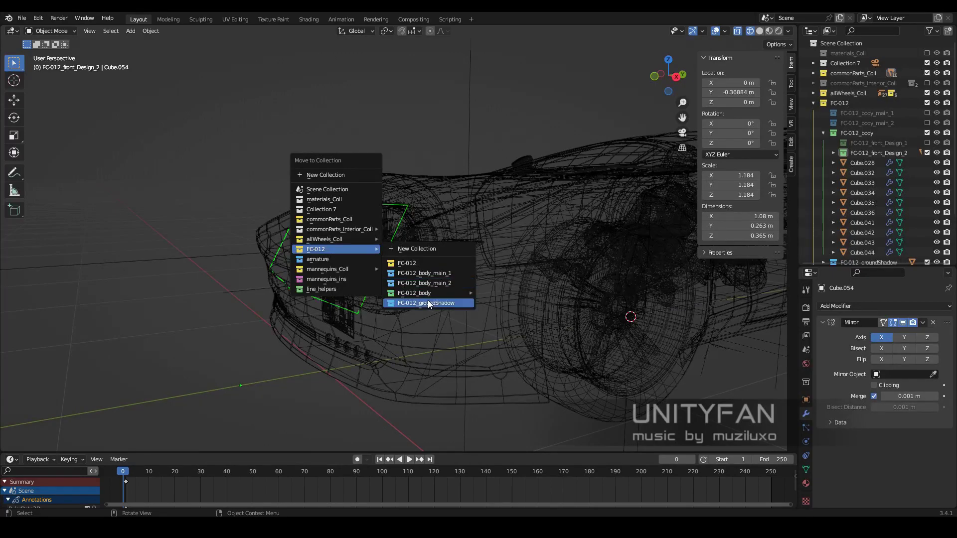
scroll(410, 267, "up", 3)
middle_click_drag(411, 267, 442, 265)
key("shift+z")
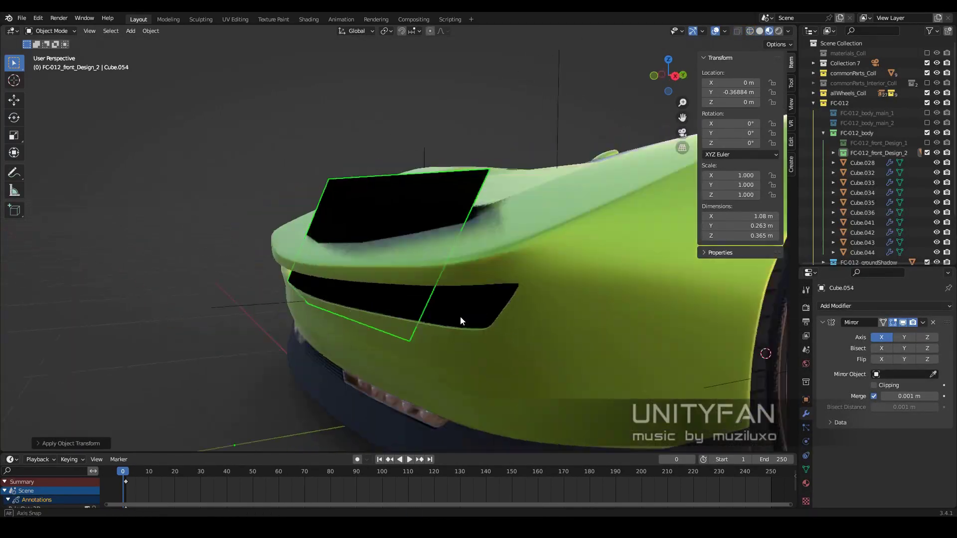
key("Tab")
left_click(433, 173)
middle_click_drag(433, 172, 446, 311)
Extrude an outer edge of the Cube.054 panel and reposition it from the right view
key("shift+z")
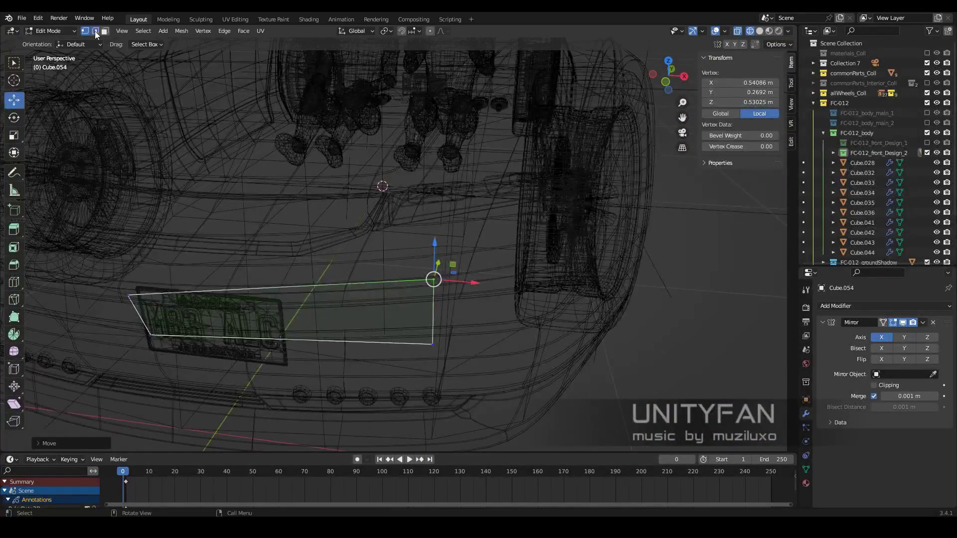
key("2")
left_click(595, 264)
key("shift+z")
middle_click_drag(595, 264, 449, 368)
key("g")
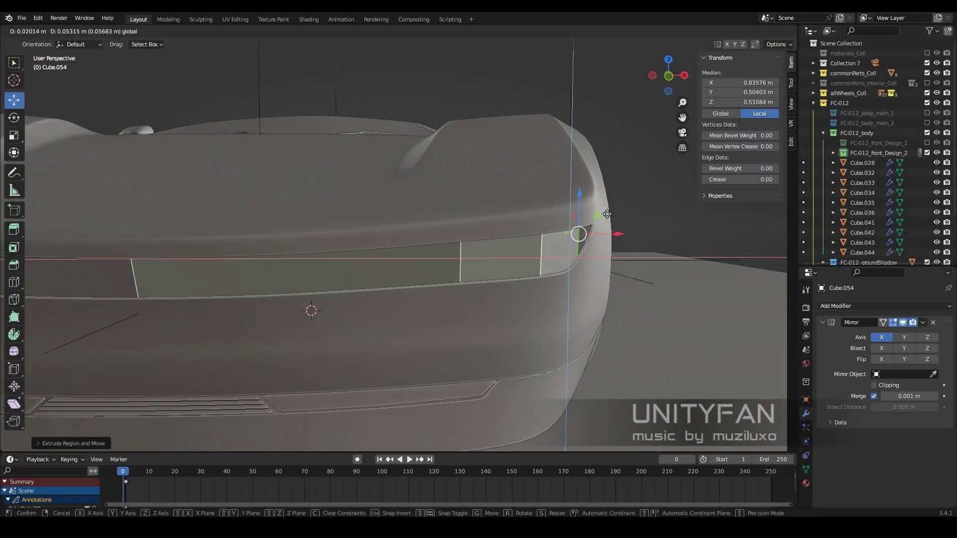
left_click(310, 312)
key("shift+z")
key("KP_3")
key("g")
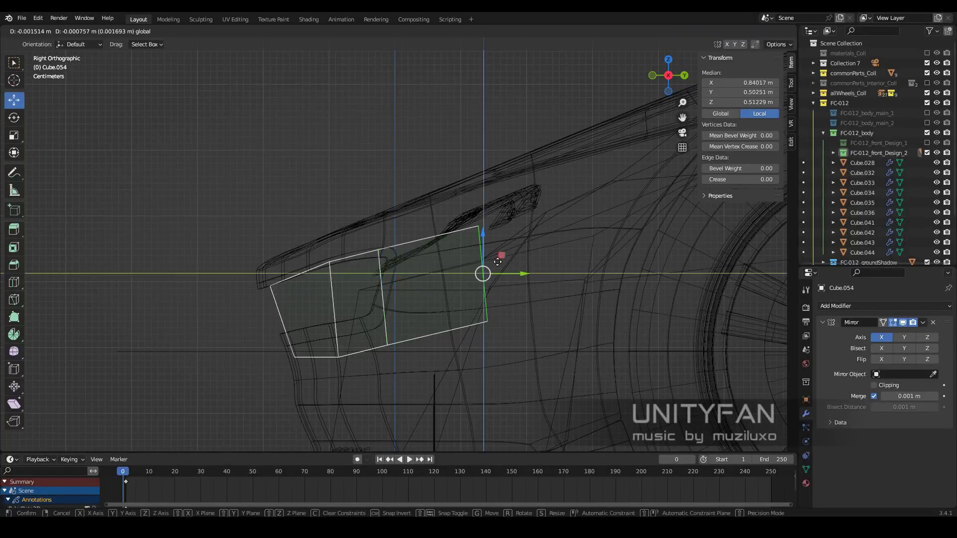
left_click(385, 286)
Drag a top corner of the panel so it follows the car body
scroll(385, 286, "up", 2)
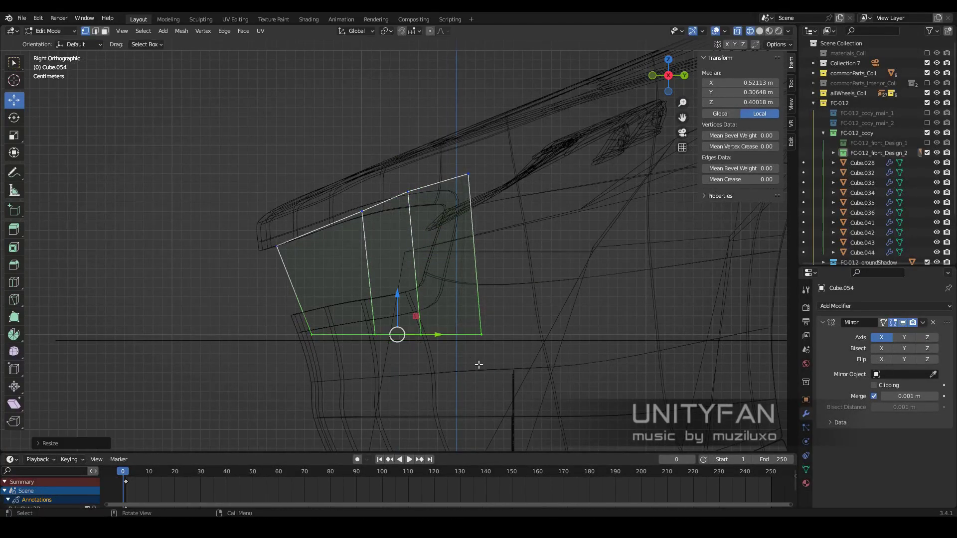
scroll(405, 285, "up", 1)
left_click(370, 245)
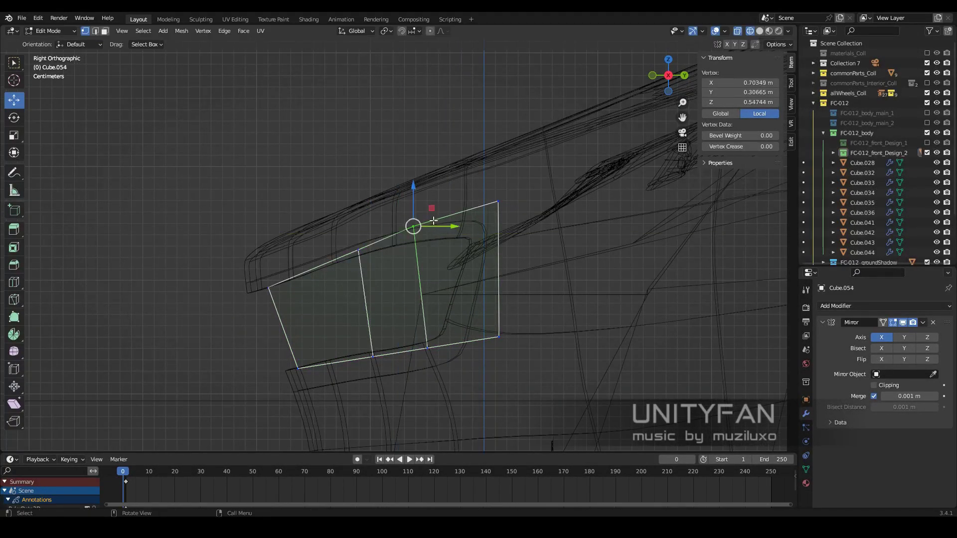
key("shift+z")
middle_click_drag(477, 326, 483, 319)
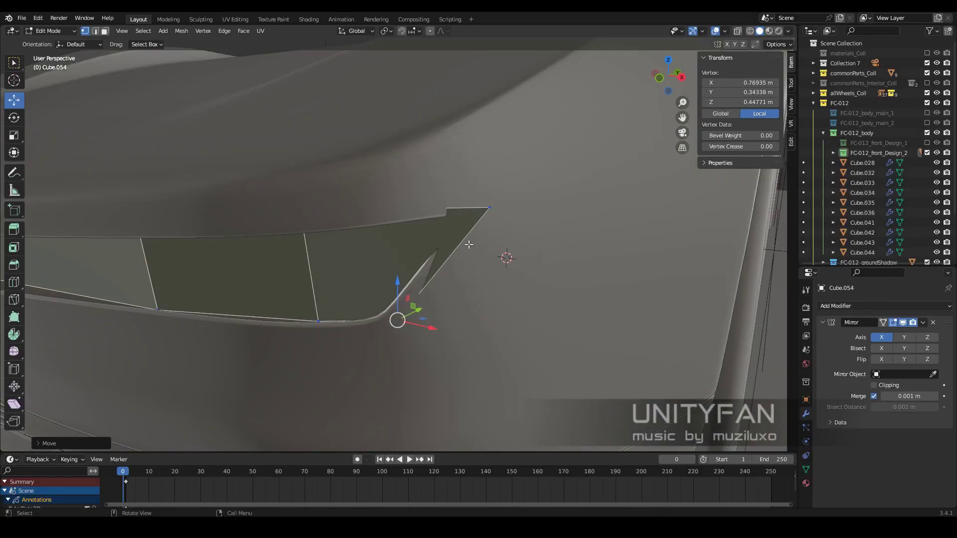
scroll(491, 218, "down", 3)
middle_click_drag(490, 218, 373, 301)
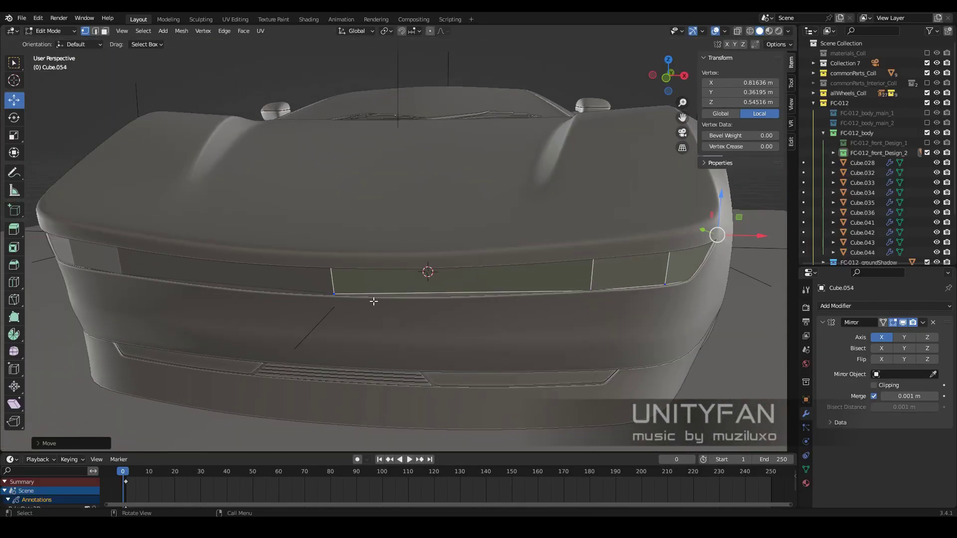
left_click(14, 100)
middle_click_drag(75, 199, 34, 282)
Slide a panel vertex into position, checking it in wireframe and solid views
key("shift+z")
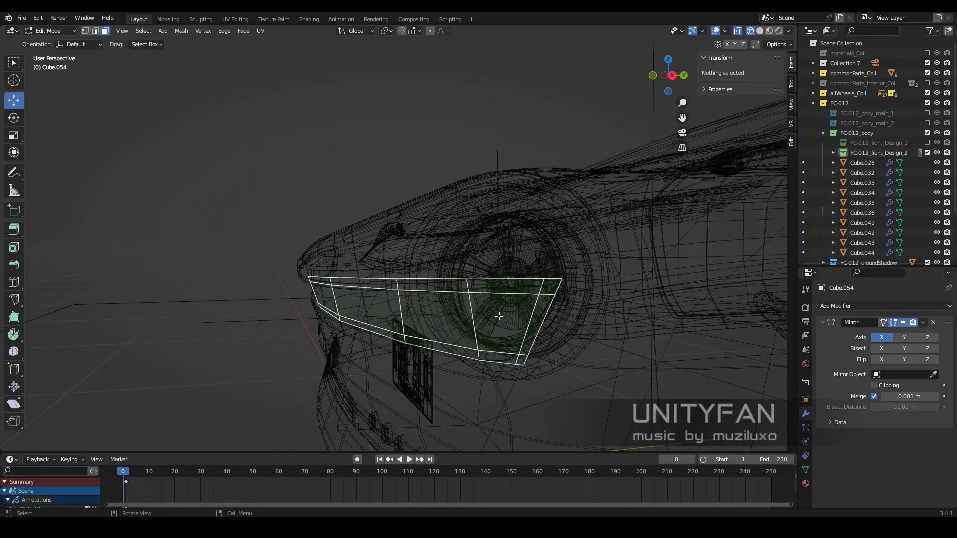
middle_click_drag(470, 304, 618, 305)
key("shift+z")
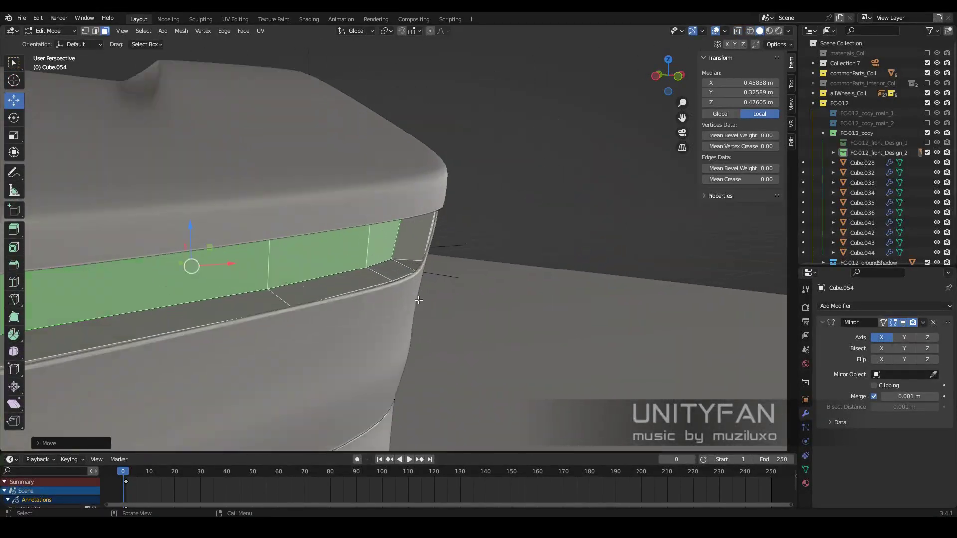
scroll(109, 76, "up", 3)
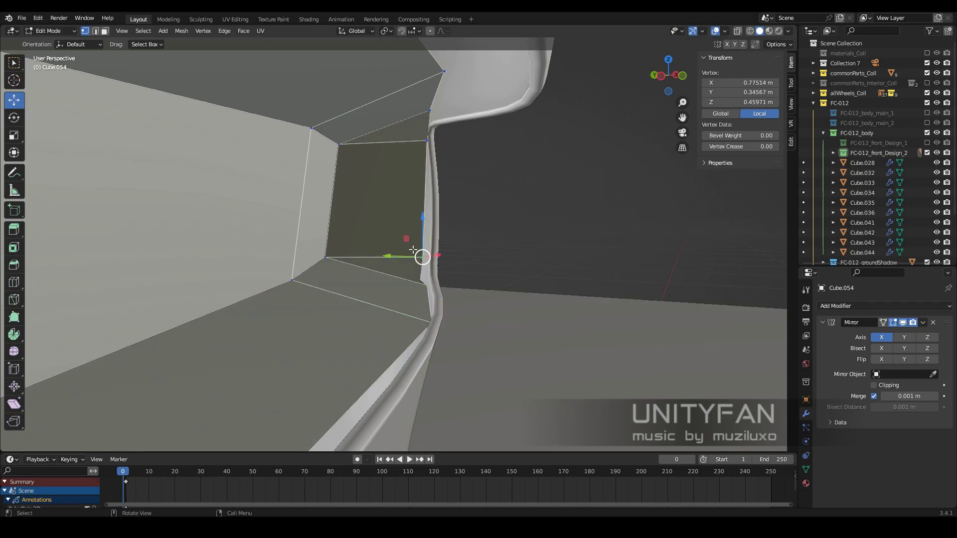
mouse_move(413, 249)
middle_mouse_down()
mouse_move(478, 219)
mouse_move(474, 230)
middle_mouse_up()
key("shift+z")
left_click_drag(460, 268, 468, 268)
key("shift+z")
middle_click_drag(439, 279, 399, 249)
key("shift+z")
Slide the nose-corner vertex along the X axis until it sits in place
key("shift+z")
left_click_drag(393, 239, 390, 268)
key("shift+z")
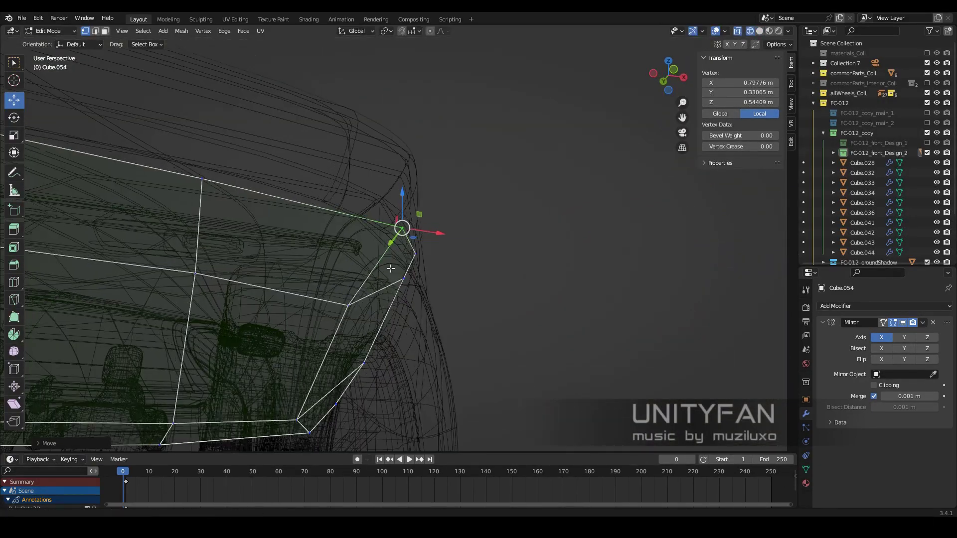
key("shift+z")
middle_click_drag(390, 268, 448, 289)
key("shift+z")
key("shift+z")
middle_click_drag(538, 304, 489, 286)
left_click_drag(488, 287, 492, 288)
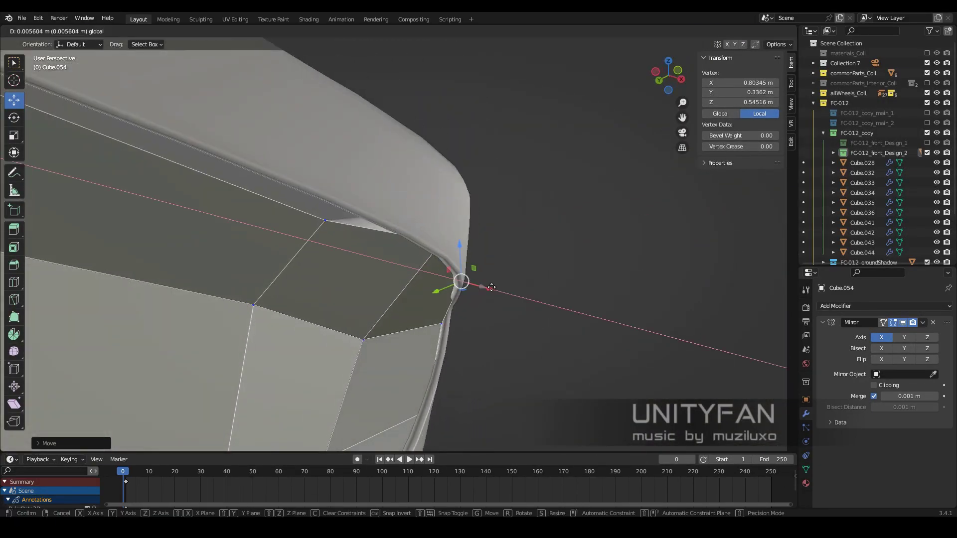
middle_click_drag(381, 345, 504, 278)
left_click_drag(503, 278, 487, 287)
mouse_move(487, 286)
middle_mouse_down()
mouse_move(474, 277)
mouse_move(406, 335)
mouse_move(485, 305)
mouse_move(492, 354)
mouse_move(493, 200)
mouse_move(434, 239)
middle_mouse_up()
Select and move the remaining nose-corner vertices to finish reshaping the corner
right_click(485, 305)
left_click(486, 306)
left_click(329, 283)
key("g")
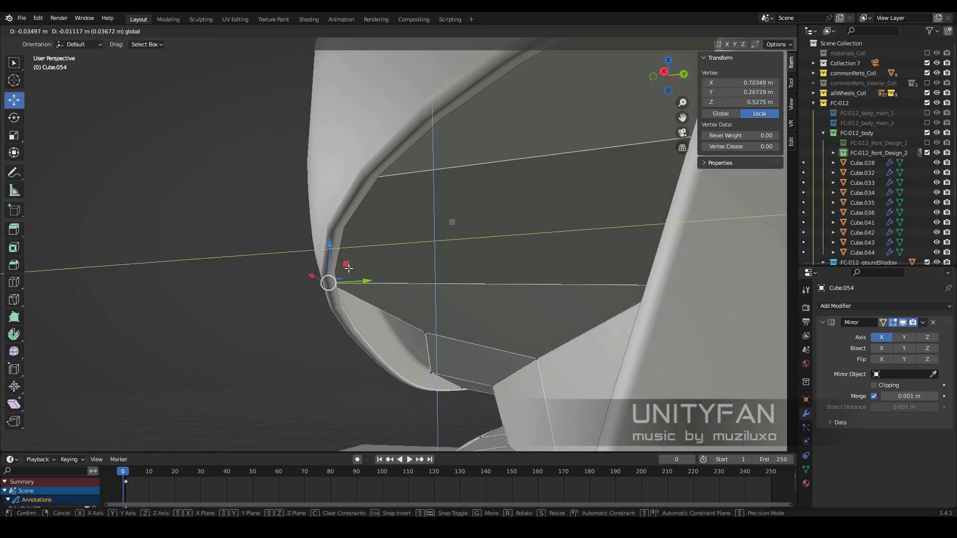
left_click(395, 340)
mouse_move(395, 339)
middle_mouse_down()
mouse_move(368, 279)
mouse_move(467, 298)
middle_mouse_up()
left_click(363, 281)
key("g")
left_click(391, 301)
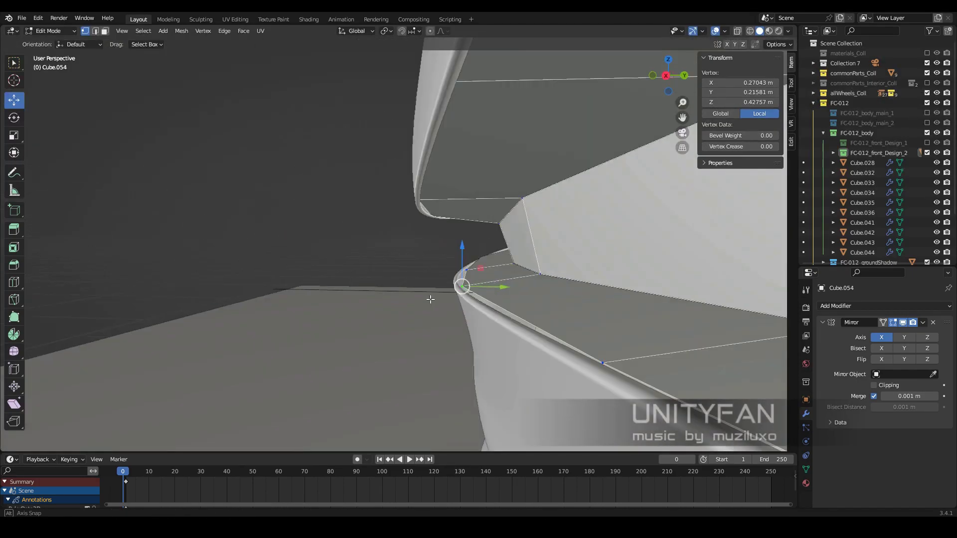
middle_click_drag(471, 267, 455, 301)
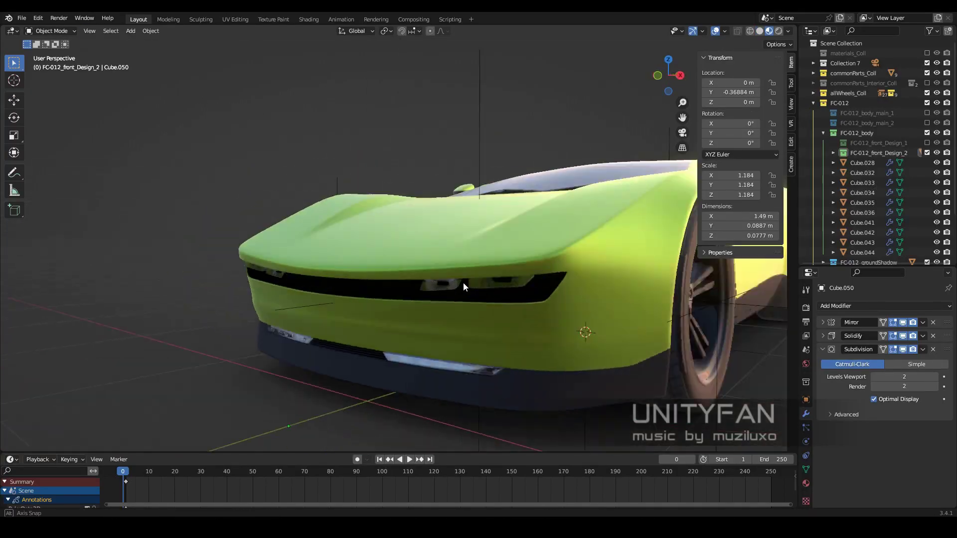
View the car from the right side, then a three-quarter view and front-fender close-up
key("KP_3")
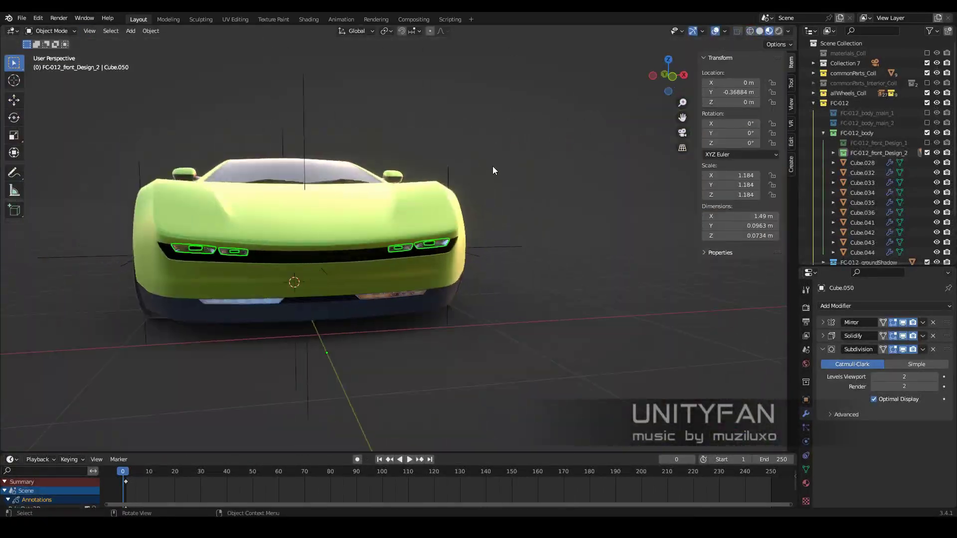
middle_click_drag(493, 167, 454, 281)
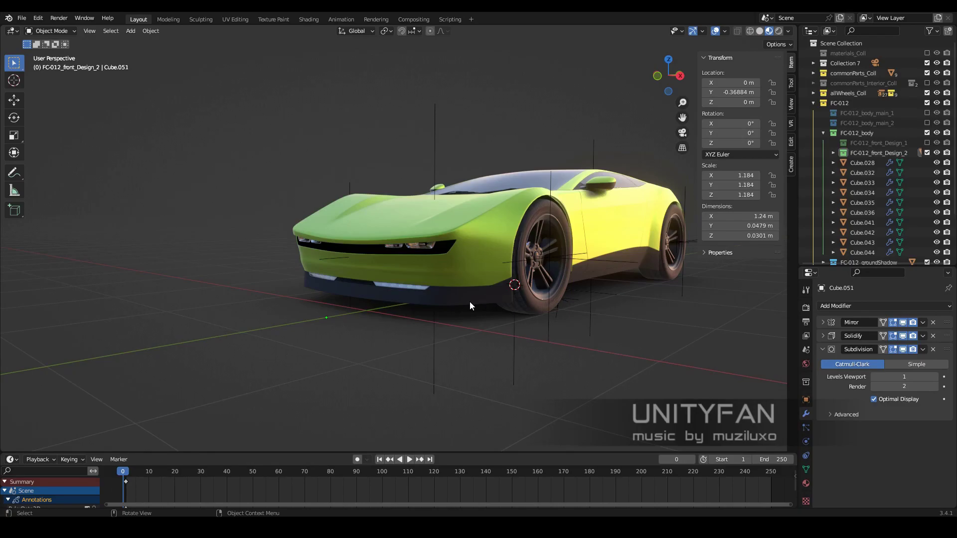
scroll(469, 301, "up", 5)
middle_click_drag(546, 283, 423, 283)
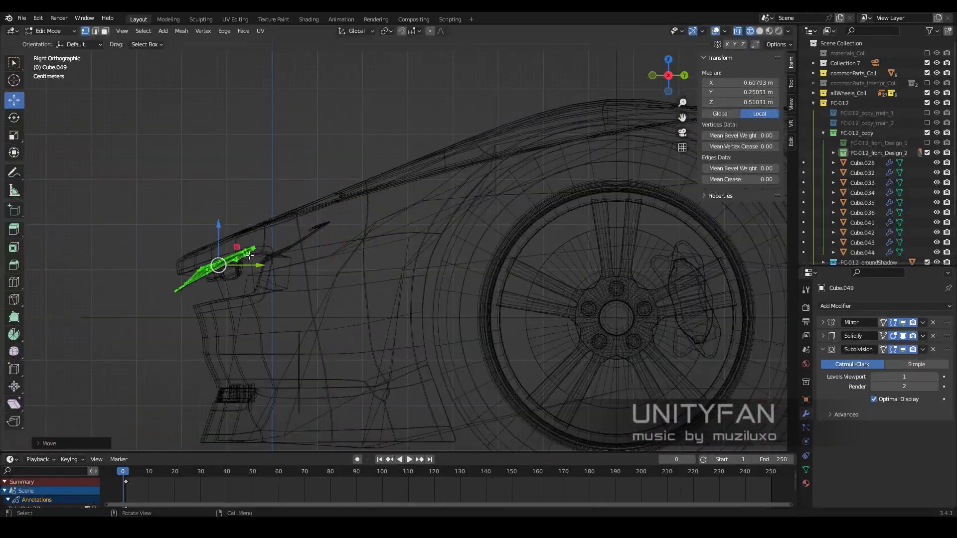
Select the Cube.049 headlight trim and edit its mesh in front orthographic view
key("r")
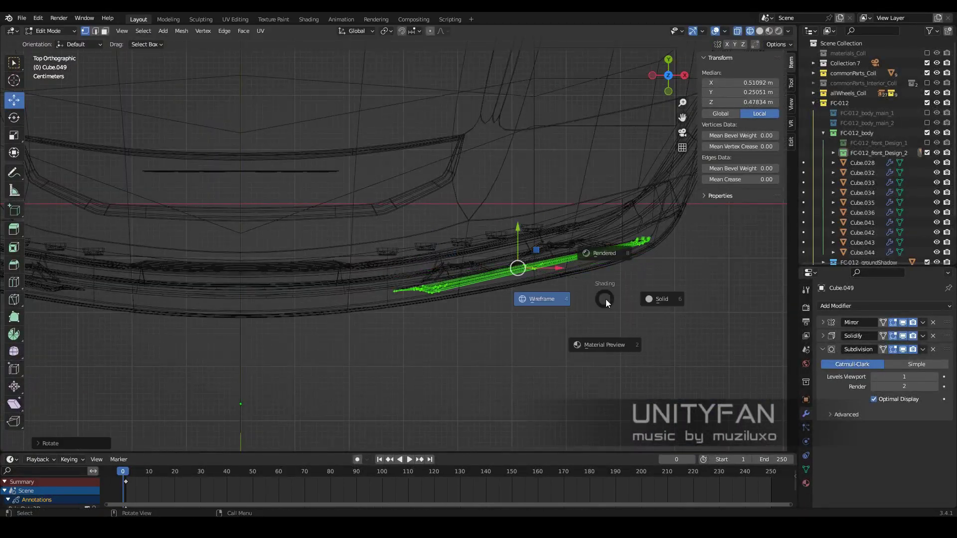
middle_click_drag(606, 302, 520, 258)
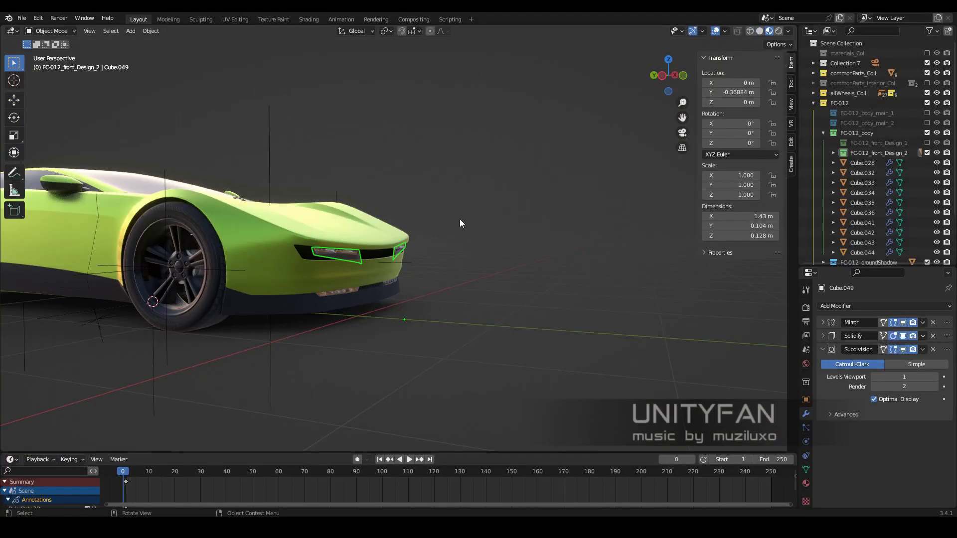
mouse_move(459, 219)
middle_mouse_down()
mouse_move(377, 248)
mouse_move(370, 239)
middle_mouse_up()
left_click(419, 261)
scroll(418, 261, "up", 5)
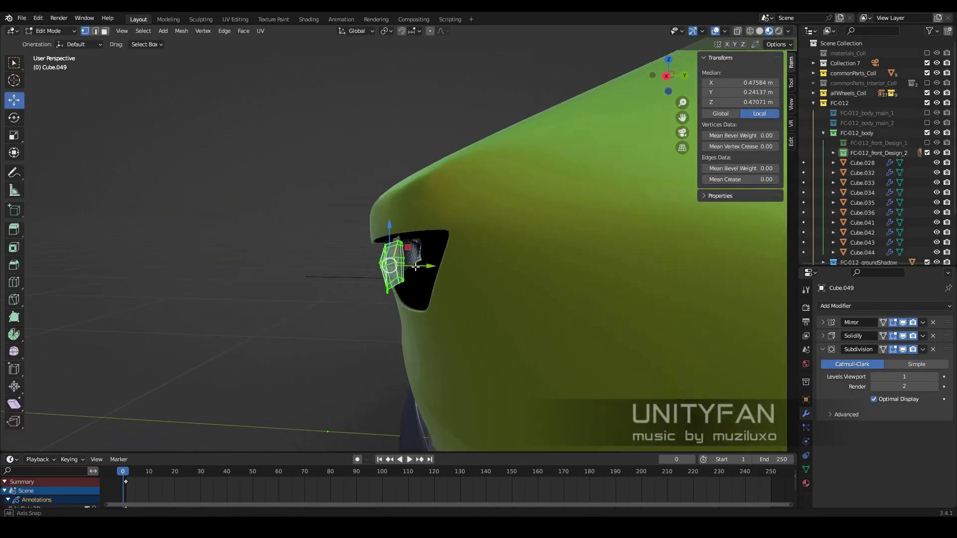
mouse_move(419, 261)
middle_mouse_down()
mouse_move(463, 258)
mouse_move(267, 265)
mouse_move(514, 265)
mouse_move(415, 264)
middle_mouse_up()
scroll(463, 258, "down", 3)
key("Tab")
middle_click_drag(556, 274, 519, 346)
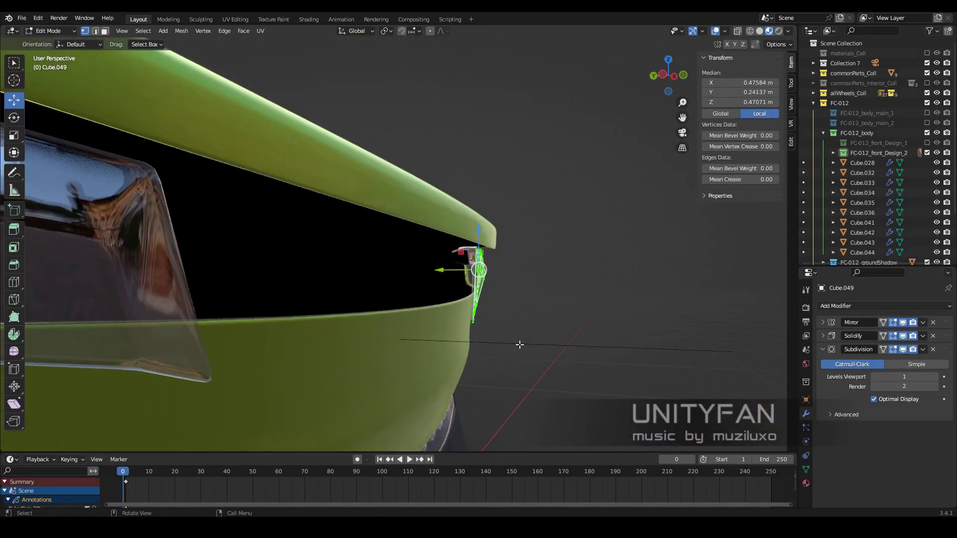
key("KP_3")
key("KP_1")
scroll(510, 349, "up", 4)
Move and rotate the trim's end vertices, box-selecting right-end vertices in X-ray
key("g")
left_click(494, 344)
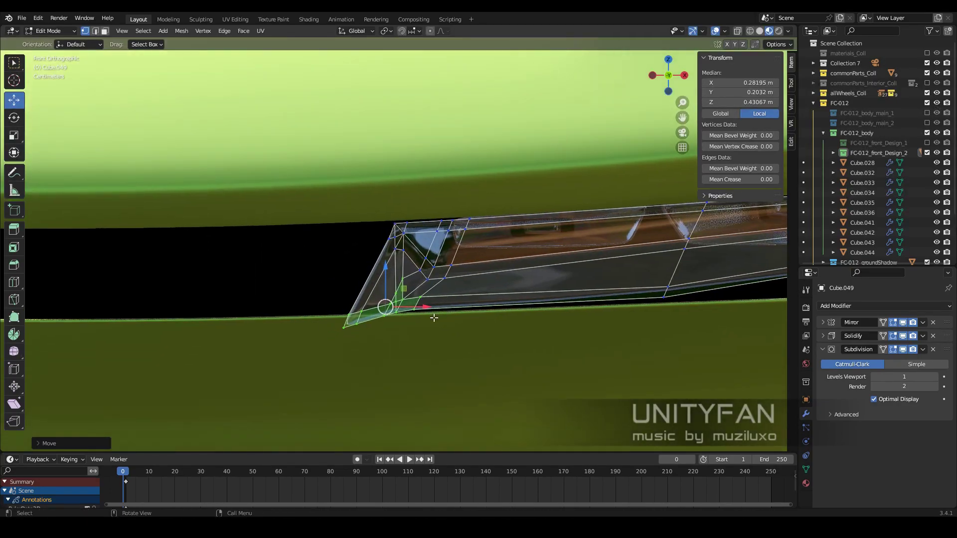
key("r")
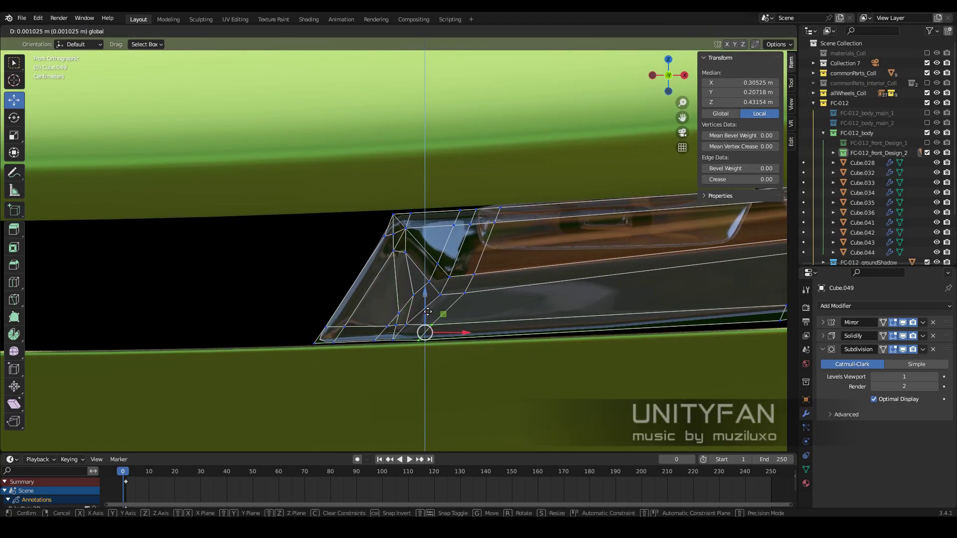
left_click_drag(424, 288, 421, 290)
scroll(598, 277, "down", 4)
key("shift+z")
left_click_drag(657, 269, 628, 184)
left_click_drag(450, 308, 385, 260)
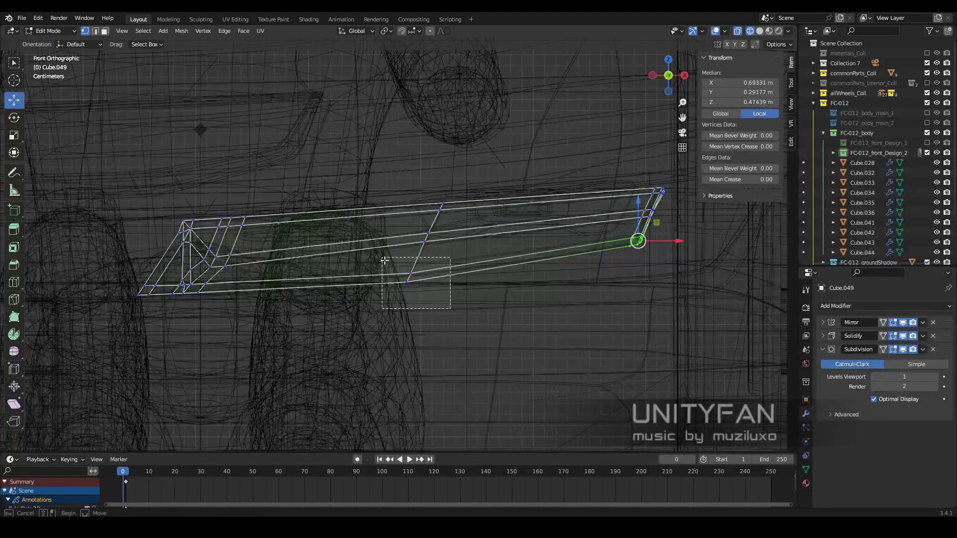
Move the lower trim vertices into place along the headlight opening
left_click(694, 287)
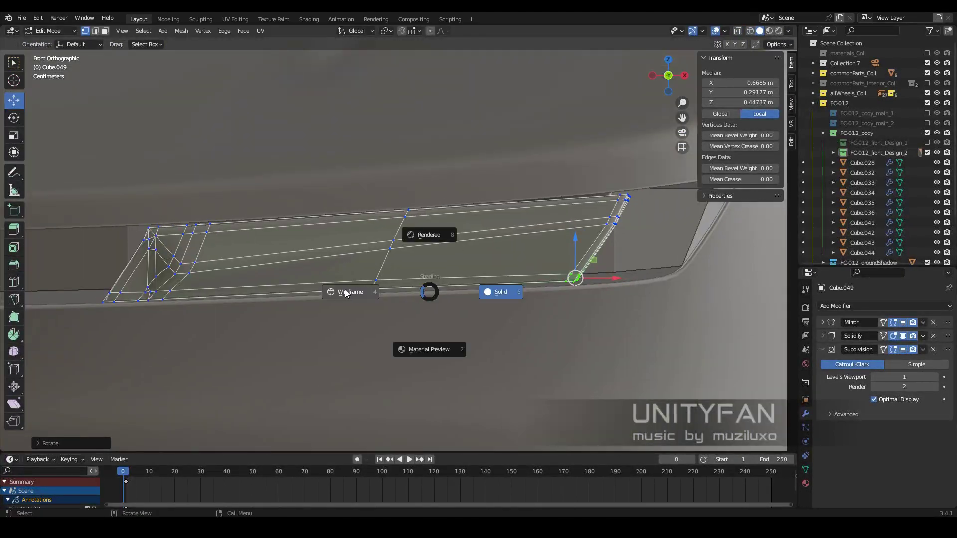
mouse_move(694, 287)
middle_mouse_down()
mouse_move(457, 295)
mouse_move(434, 273)
mouse_move(522, 296)
mouse_move(504, 299)
middle_mouse_up()
key("shift+z")
key("shift+z")
key("shift+z")
key("shift+z")
Leave Edit Mode and hide a selected headlight part to review the green front
key("shift+z")
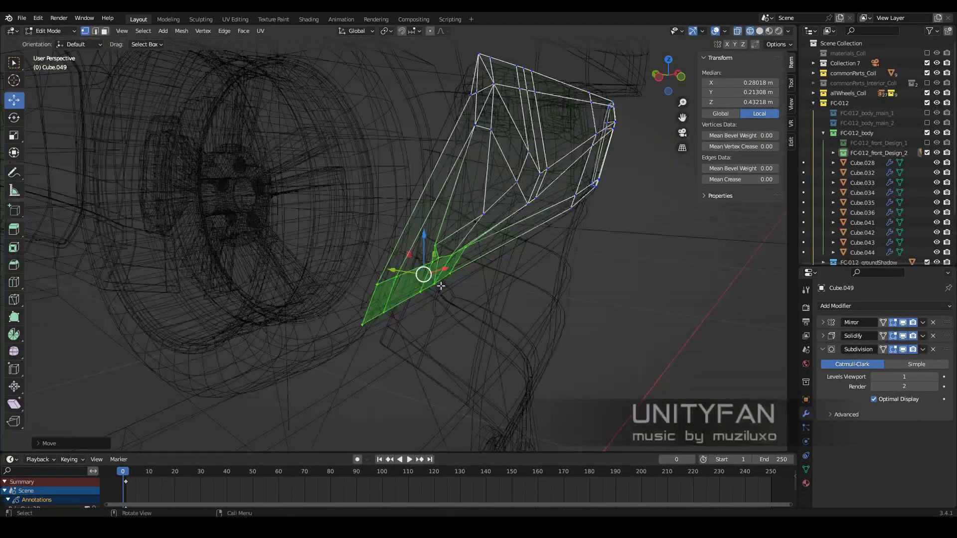
mouse_move(444, 283)
middle_mouse_down()
mouse_move(428, 235)
mouse_move(508, 265)
mouse_move(480, 261)
mouse_move(470, 282)
mouse_move(485, 259)
mouse_move(489, 274)
mouse_move(552, 306)
mouse_move(424, 283)
middle_mouse_up()
key("shift+z")
key("Tab")
scroll(515, 171, "up", 3)
scroll(481, 261, "down", 5)
key("Delete")
scroll(490, 274, "up", 5)
left_click(486, 271)
key("Delete")
key("shift+z")
scroll(435, 233, "up", 3)
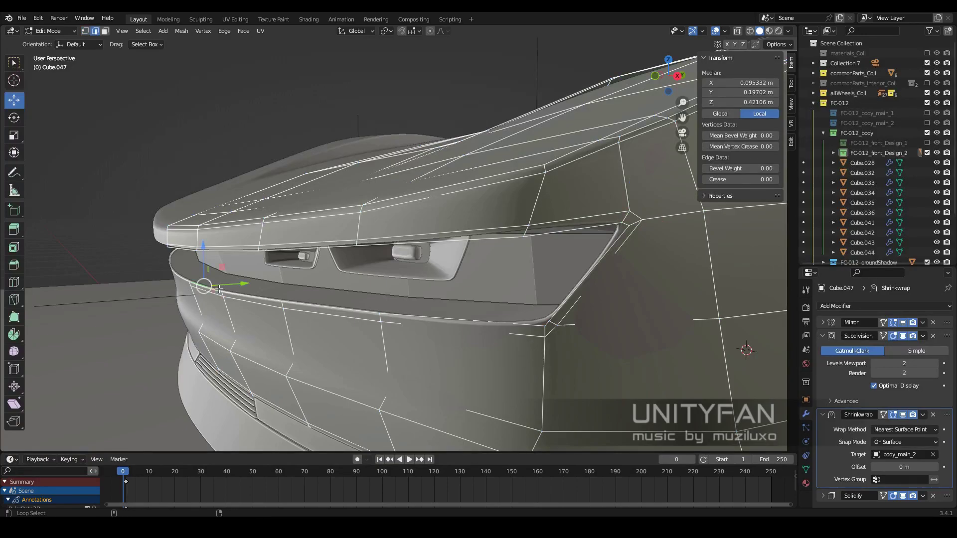
Select the edge loop around the headlight opening and inset its faces
left_click(219, 289, "alt")
middle_click_drag(219, 289, 376, 303)
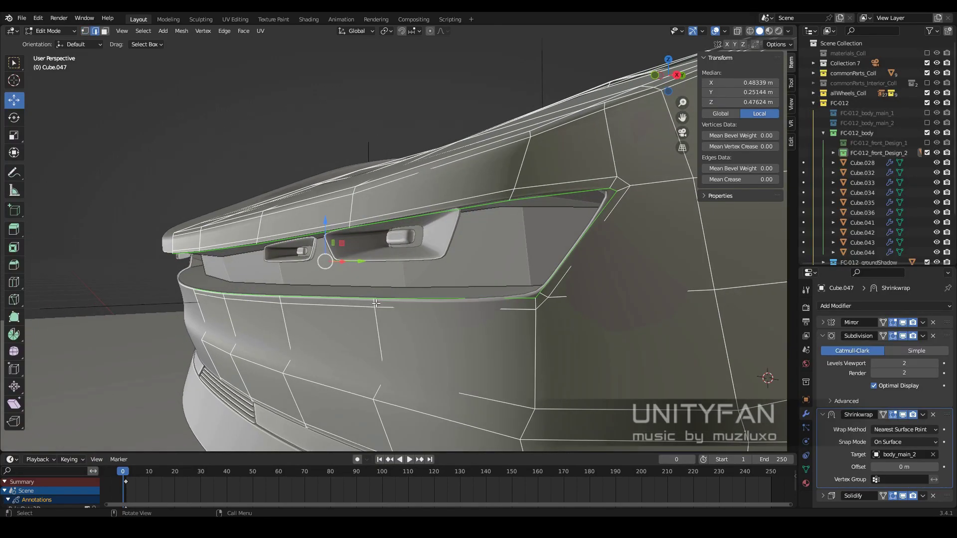
left_click(586, 276)
scroll(412, 283, "up", 3)
key("x")
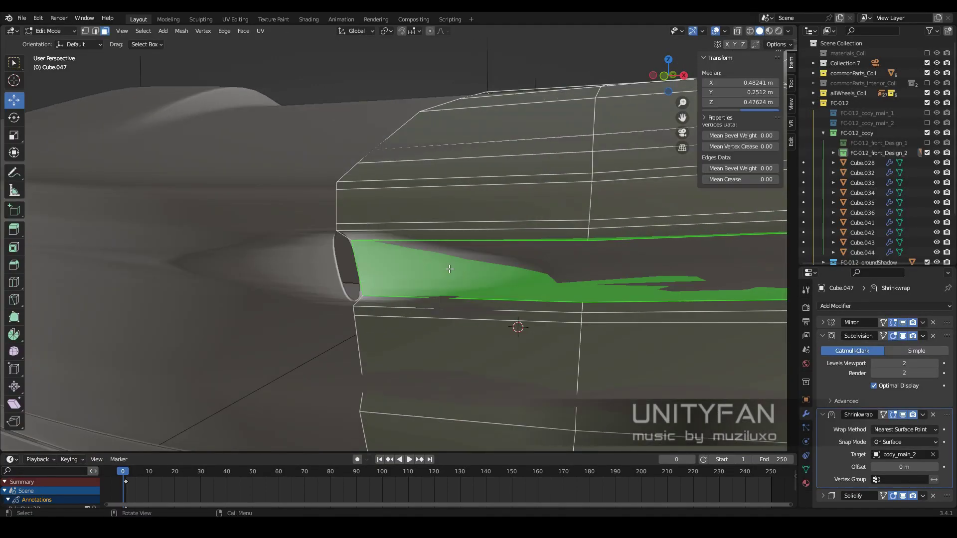
scroll(449, 269, "down", 4)
middle_click_drag(449, 272, 451, 287)
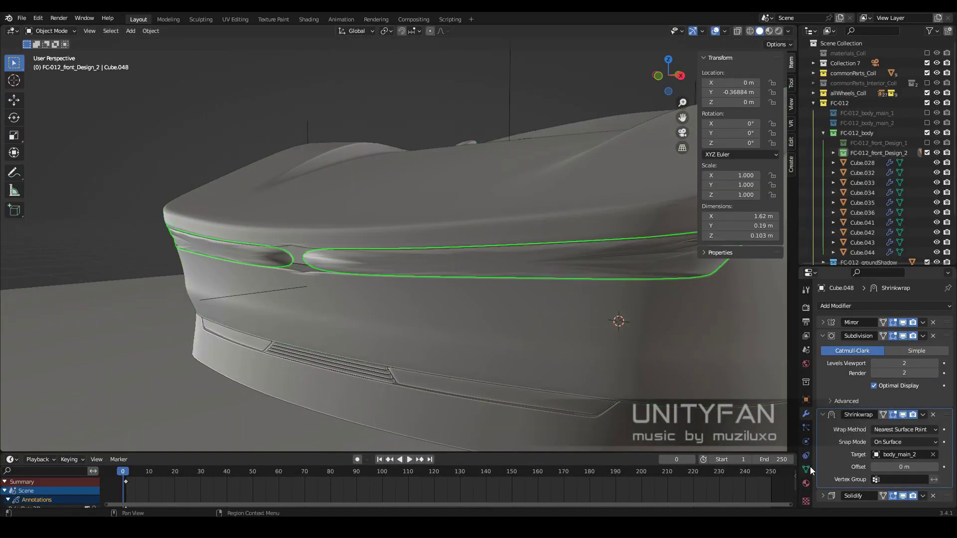
Apply the headlightCovers material to the headlight covers and check the front body panel in X-ray
left_click(785, 439)
middle_click_drag(528, 276, 497, 248)
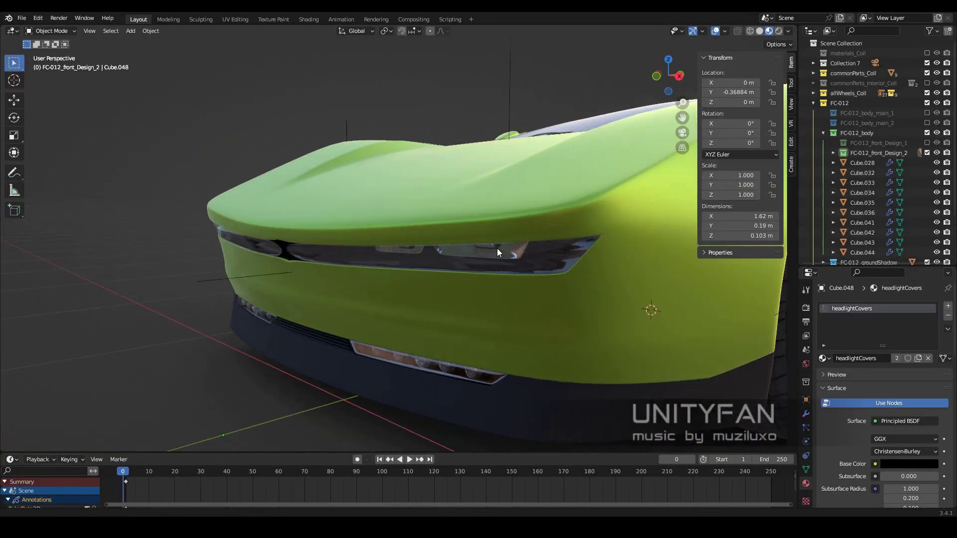
left_click(542, 205)
key("shift+z")
key("Tab")
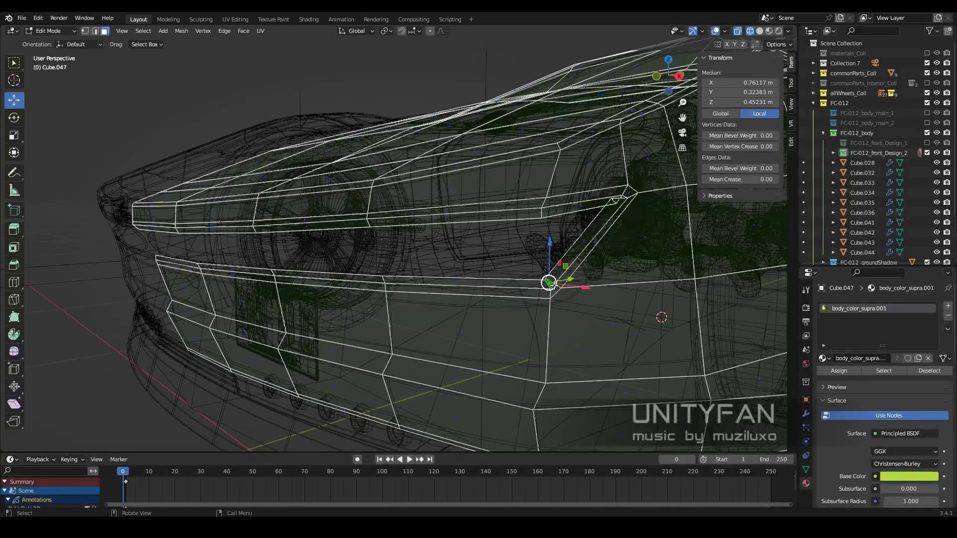
key("shift+z")
key("Tab")
Frame the chrome headlight trim strip in front view and select its whole mesh
left_click(506, 312)
scroll(506, 313, "up", 2)
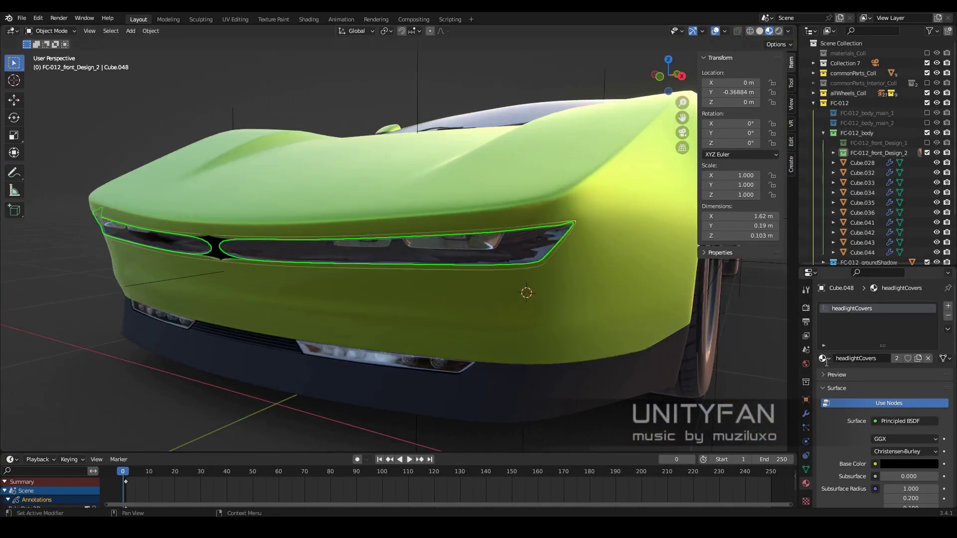
scroll(422, 283, "up", 3)
left_click(423, 286)
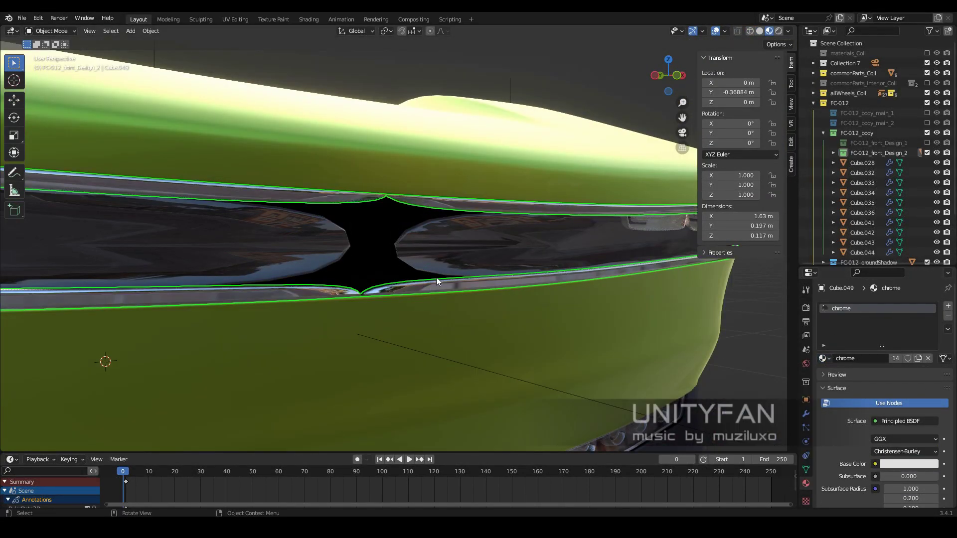
scroll(435, 277, "down", 5)
key("KP_1")
key("KP_Decimal")
key("Tab")
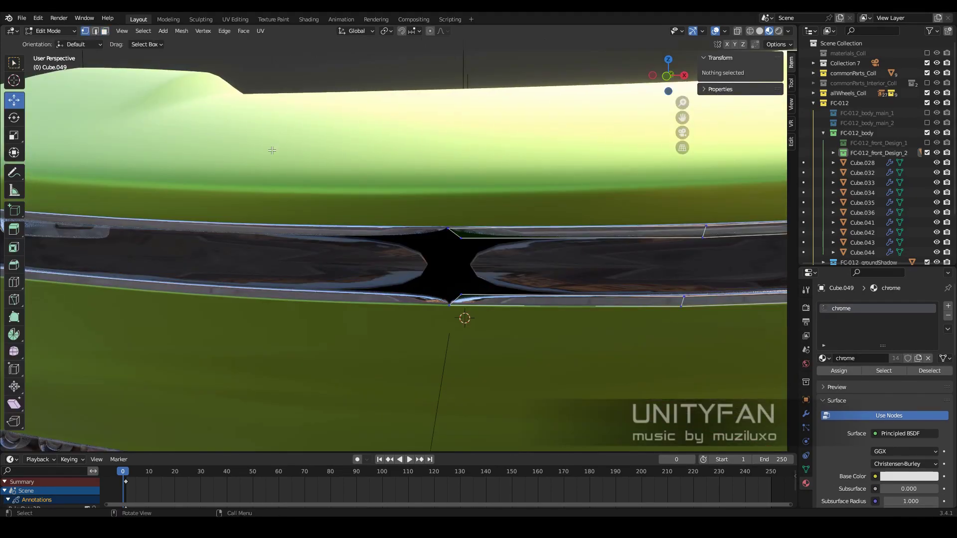
key("BackSpace")
scroll(569, 246, "down", 4)
middle_click_drag(569, 246, 531, 275)
scroll(531, 275, "up", 3)
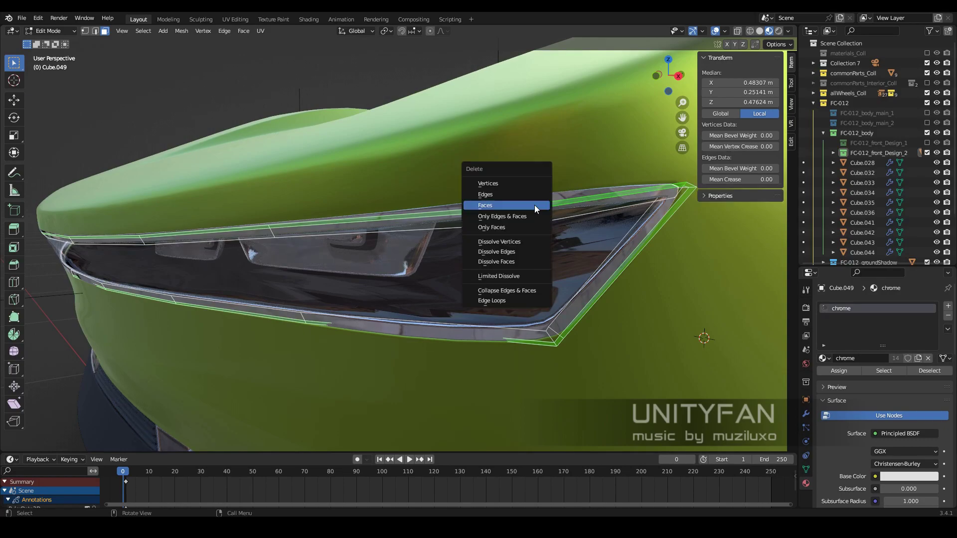
Delete the selected trim faces and inspect both headlights in X-ray
left_click(534, 205)
scroll(534, 205, "down", 4)
middle_click_drag(534, 205, 475, 256)
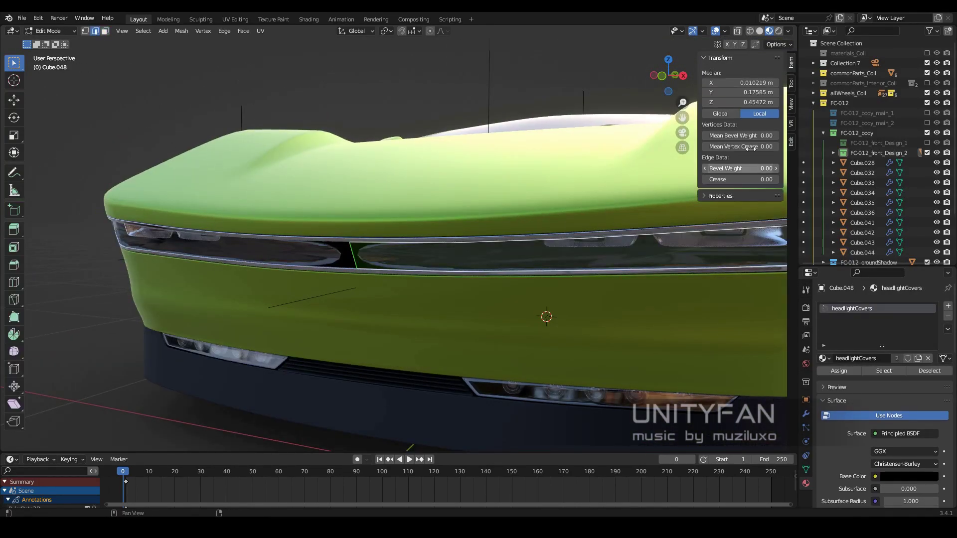
scroll(561, 263, "down", 4)
mouse_move(561, 262)
middle_mouse_down()
mouse_move(503, 278)
mouse_move(471, 263)
middle_mouse_up()
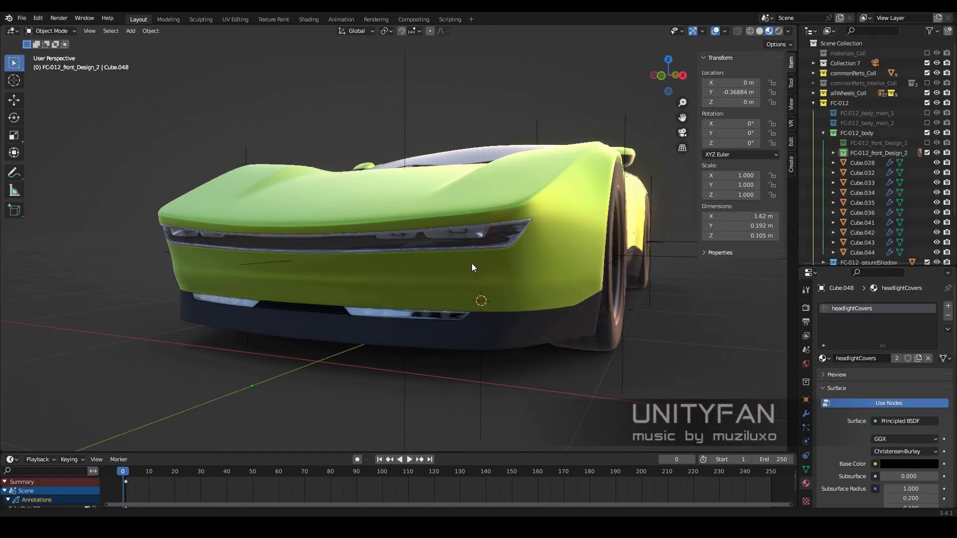
scroll(422, 250, "up", 4)
key("shift+z")
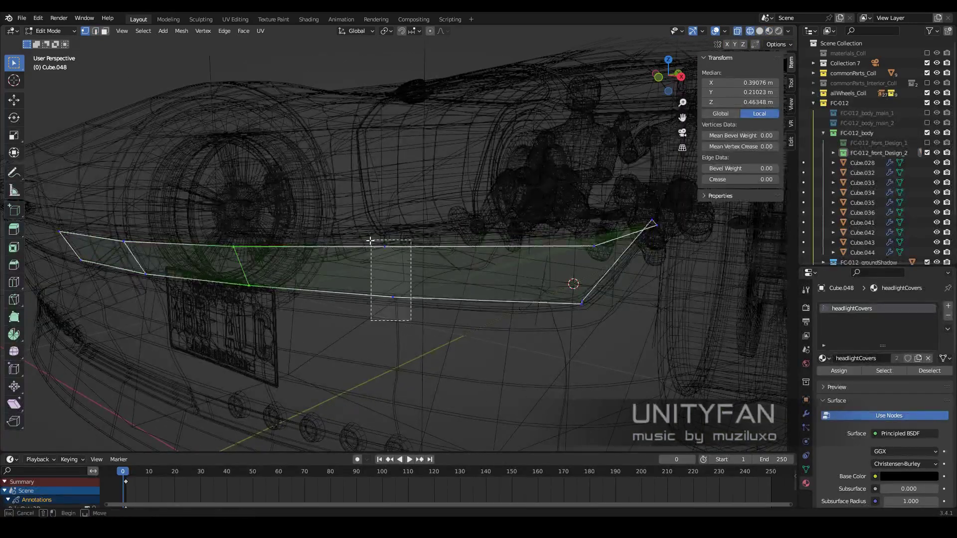
Inset the headlight cover faces and give the trim face strip thickness
left_click_drag(370, 240, 370, 240)
middle_click_drag(371, 240, 428, 324)
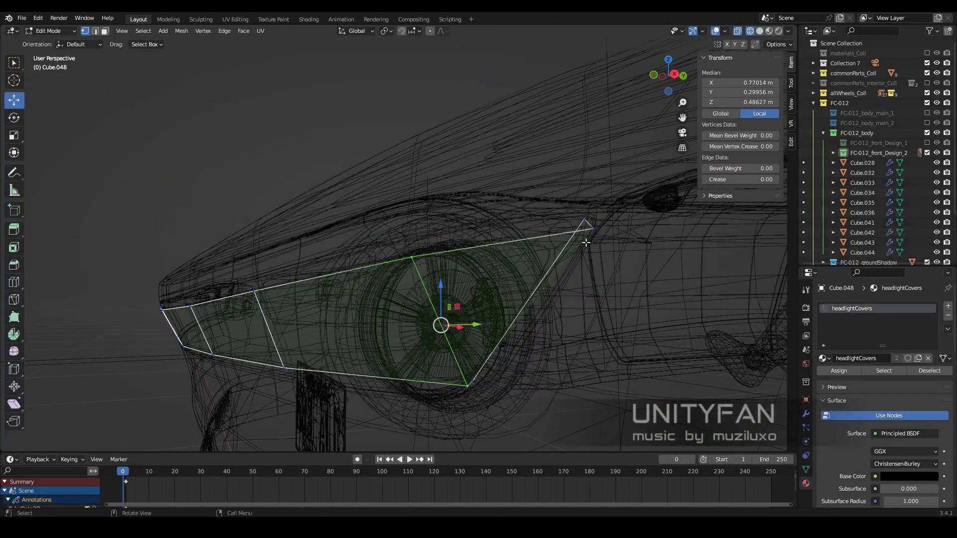
left_click_drag(559, 230, 554, 227)
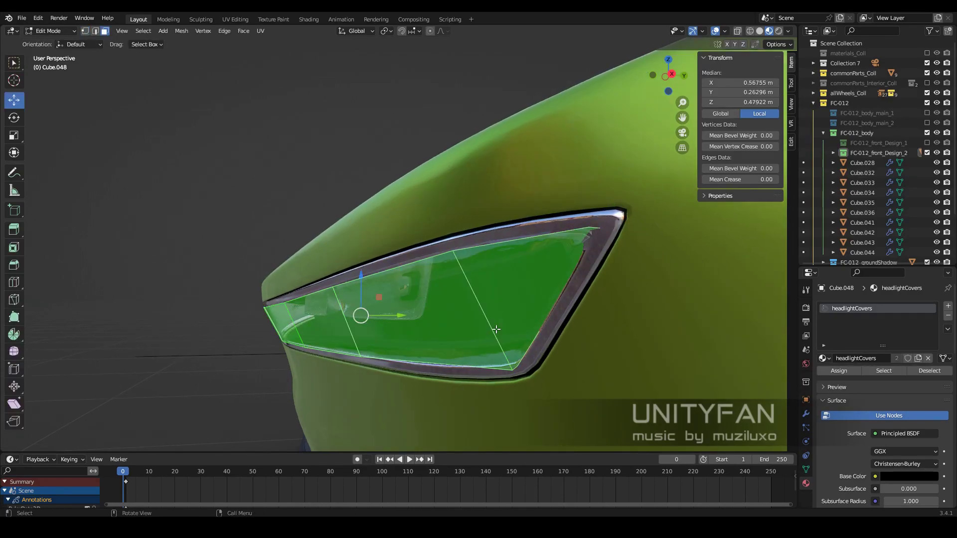
left_click(659, 367)
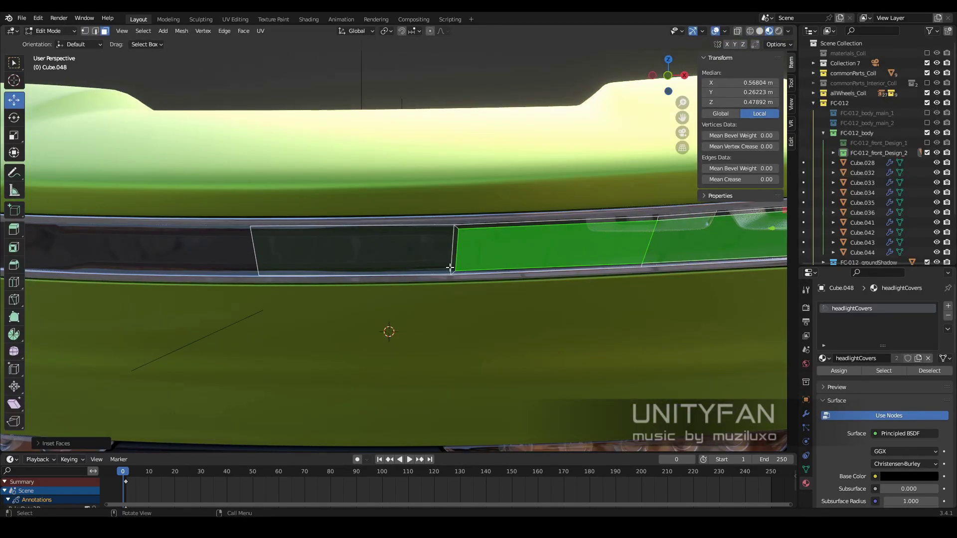
left_click(474, 262, "ctrl")
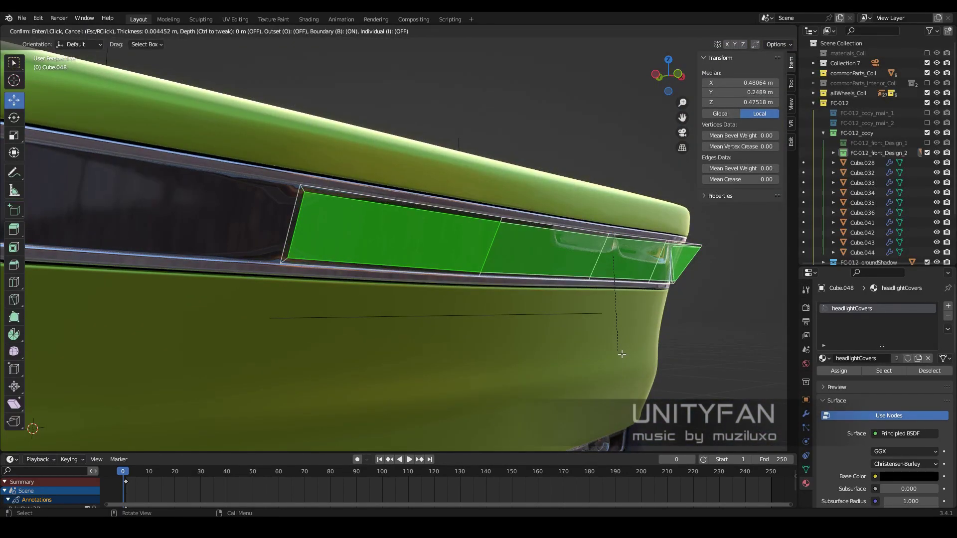
left_click(618, 353)
scroll(455, 258, "up", 3)
key("alt+a")
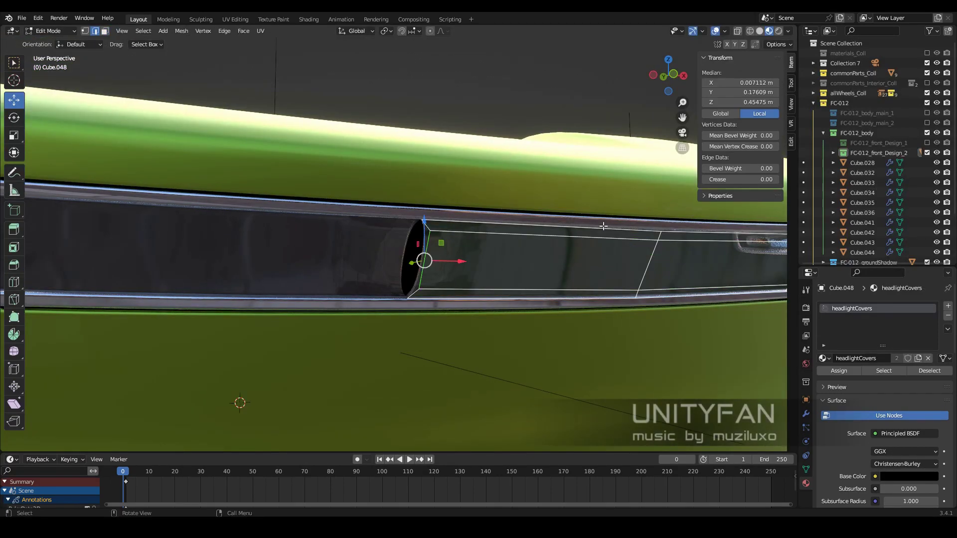
scroll(431, 323, "down", 5)
Reposition the headlight cover vertices, including the pointed end, in wireframe view
middle_click_drag(432, 323, 239, 98)
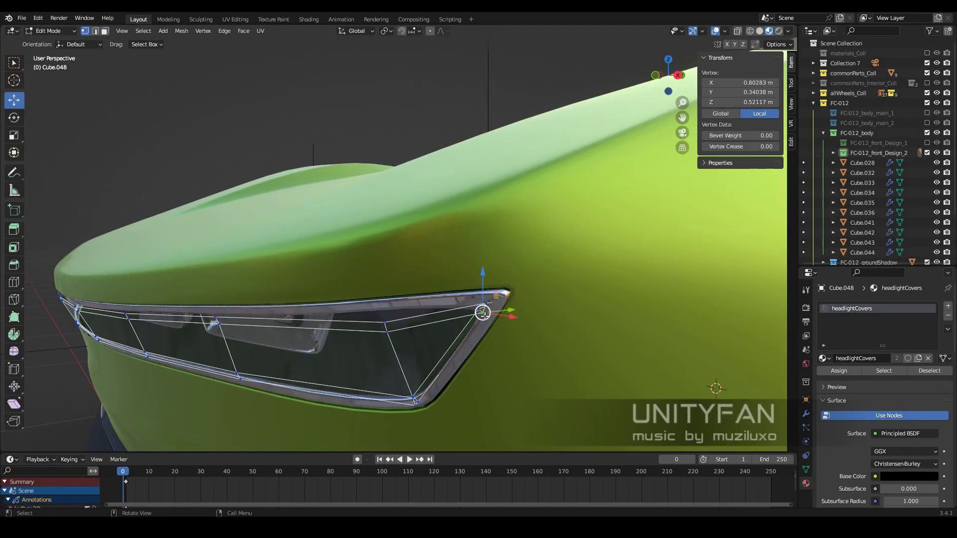
middle_click_drag(482, 313, 427, 244)
left_click_drag(427, 244, 399, 254)
scroll(418, 268, "up", 3)
key("z")
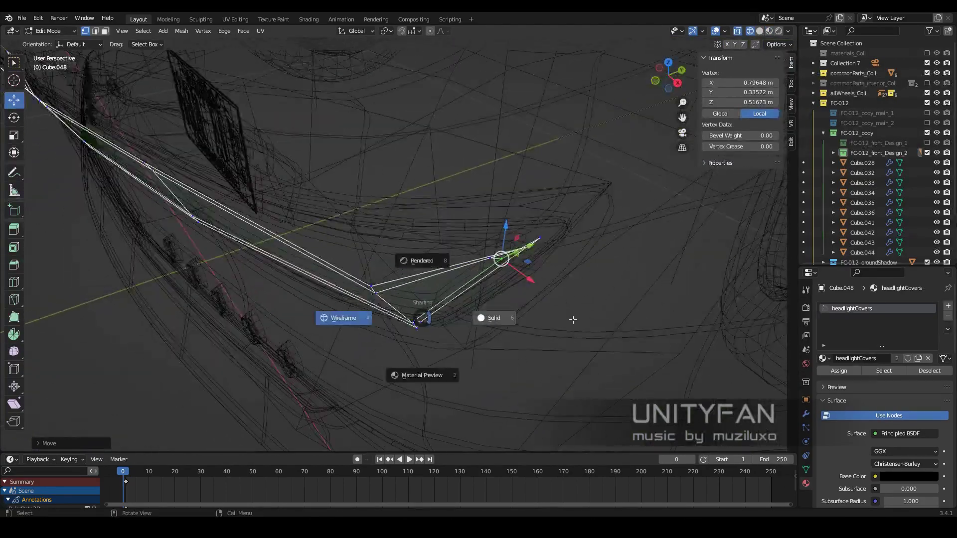
left_click(496, 317)
key("g")
scroll(516, 268, "down", 4)
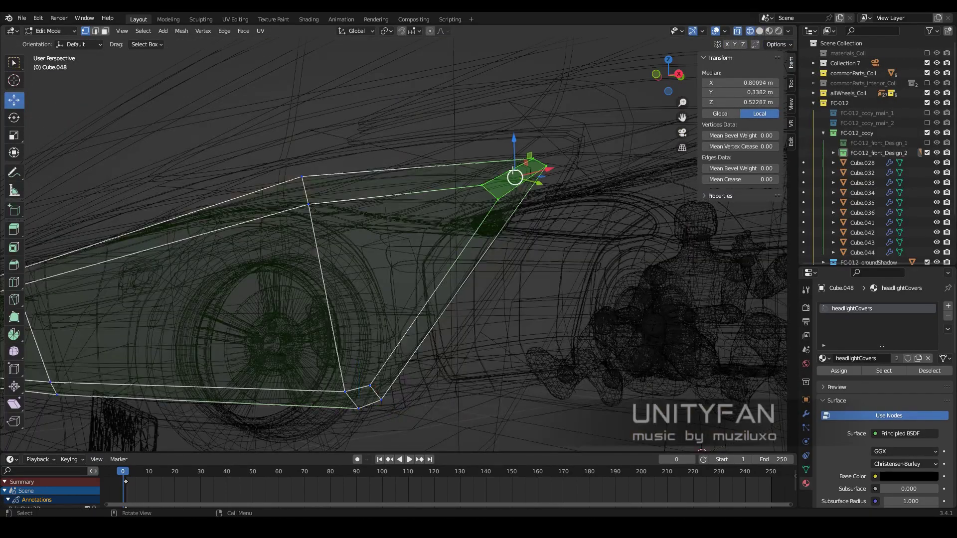
scroll(498, 250, "up", 4)
middle_click_drag(498, 249, 438, 210)
key("g")
left_click(368, 248)
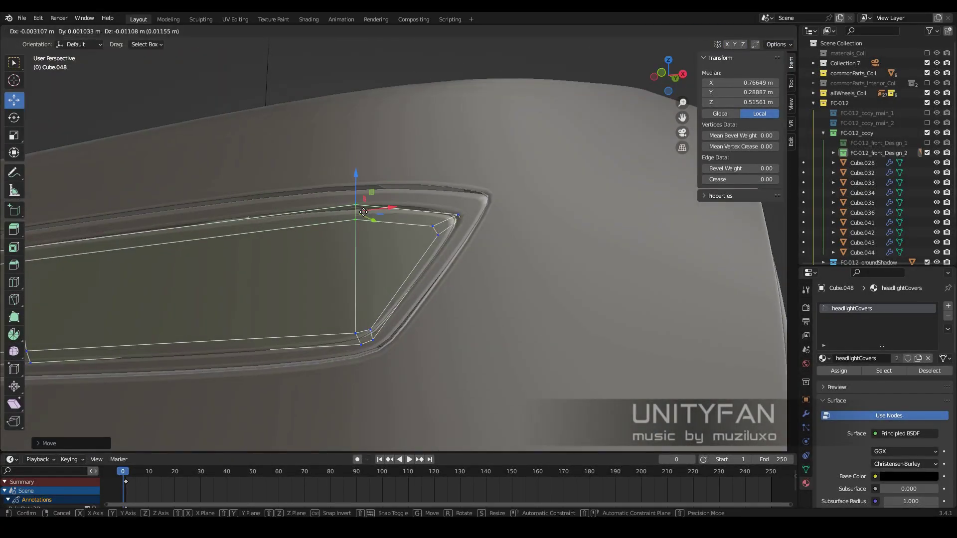
key("Tab")
Add a loop cut to the chrome headlight surround
mouse_move(443, 248)
middle_mouse_down()
mouse_move(283, 181)
mouse_move(518, 276)
mouse_move(486, 286)
mouse_move(494, 294)
mouse_move(619, 235)
middle_mouse_up()
scroll(518, 276, "down", 3)
scroll(465, 265, "up", 5)
key("Tab")
left_click(488, 274)
key("ctrl+r")
left_click(484, 276)
key("Tab")
scroll(339, 283, "down", 5)
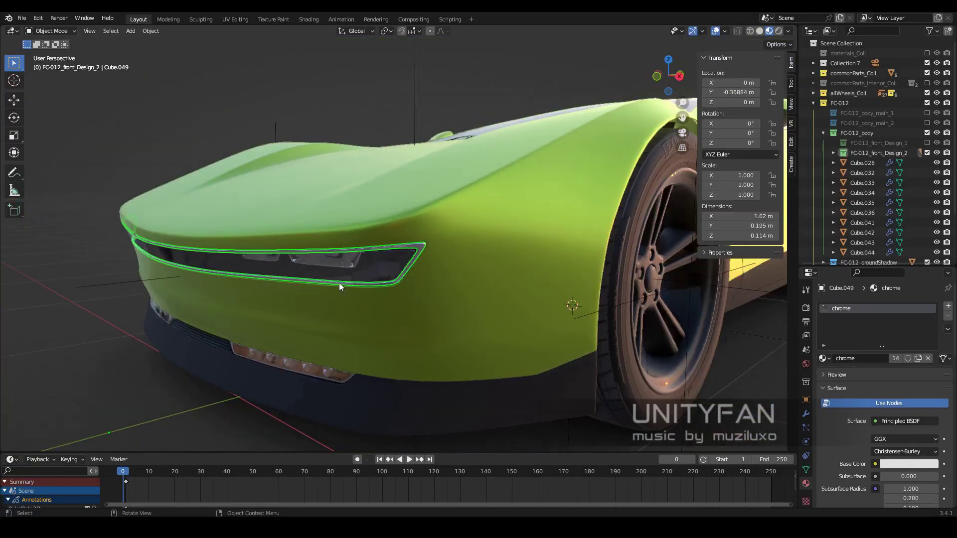
middle_click_drag(339, 282, 468, 289)
Knife-cut new edges across the headlight cover in front view
left_click(397, 255)
key("Tab")
scroll(396, 255, "up", 2)
mouse_move(397, 255)
middle_mouse_down()
mouse_move(489, 273)
mouse_move(606, 242)
mouse_move(419, 248)
mouse_move(442, 271)
mouse_move(410, 284)
middle_mouse_up()
scroll(419, 249, "up", 2)
scroll(442, 271, "down", 3)
scroll(410, 284, "up", 3)
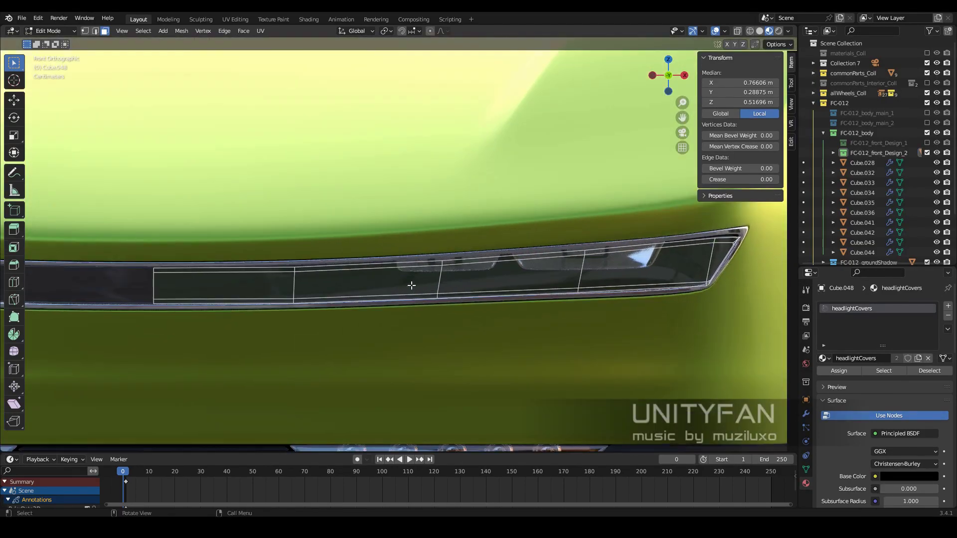
key("1")
scroll(357, 272, "up", 1)
key("k")
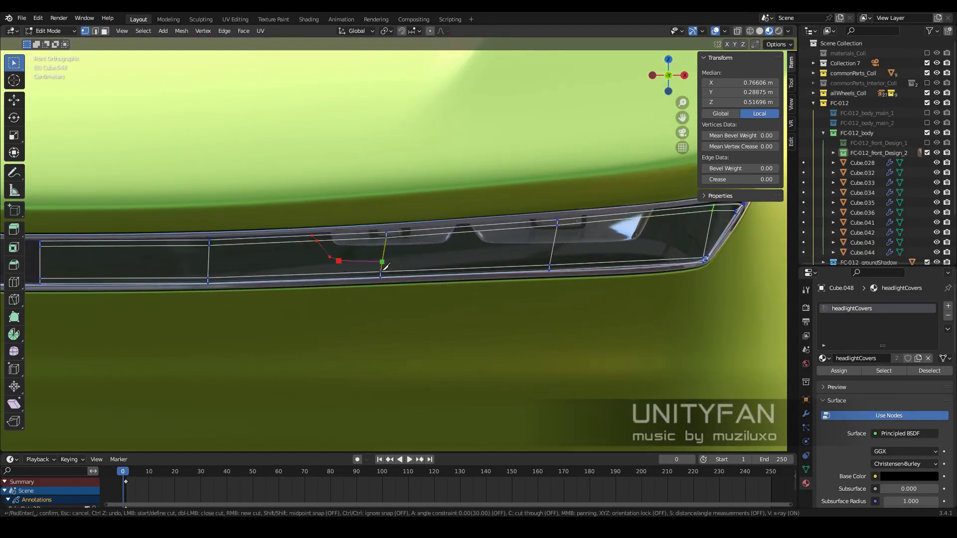
key("Return")
middle_click_drag(708, 248, 567, 335)
scroll(413, 256, "up", 2)
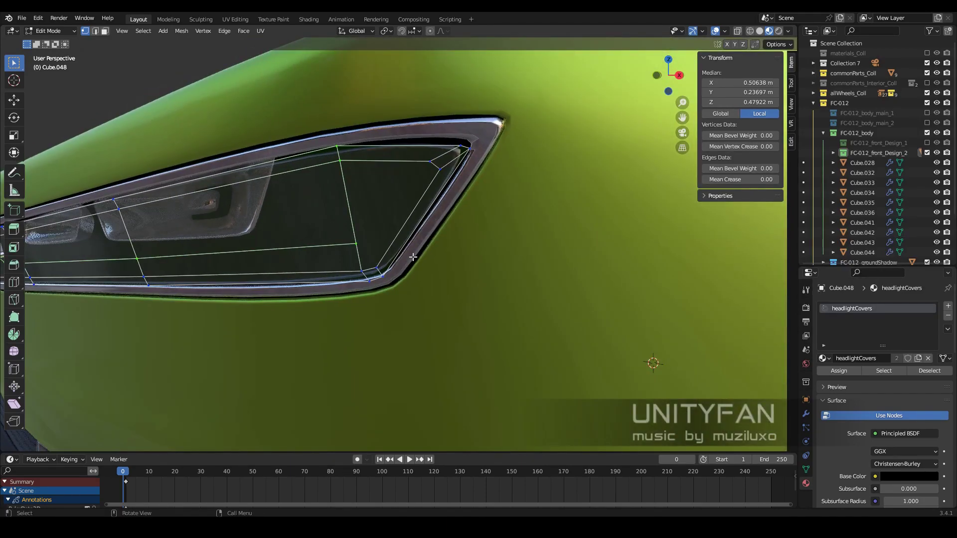
Bevel the selected cover edges with a 0.006 m width
key("2")
scroll(400, 241, "down", 4)
middle_click_drag(401, 241, 507, 268)
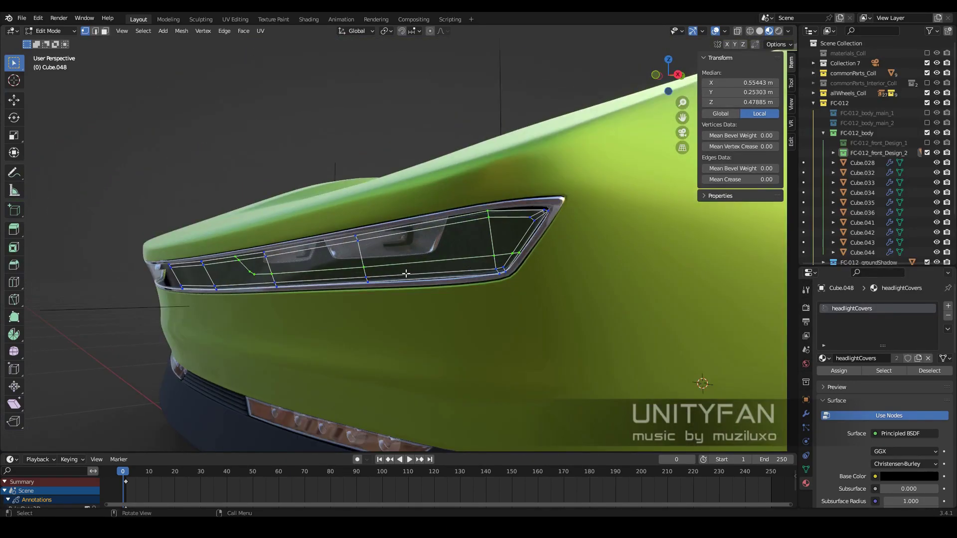
scroll(507, 268, "up", 4)
left_click(625, 365)
left_click(45, 439)
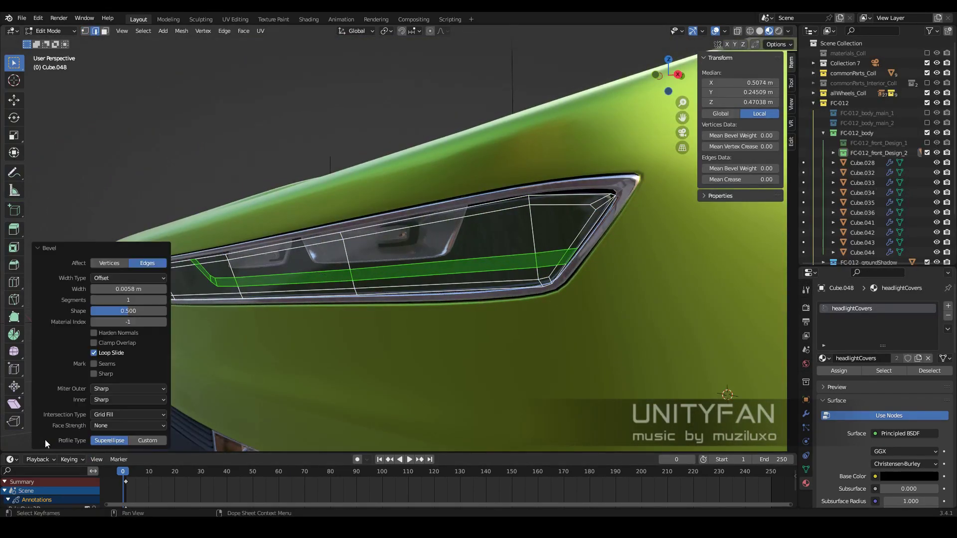
key("Return")
left_click(40, 247)
middle_click_drag(40, 248, 22, 283)
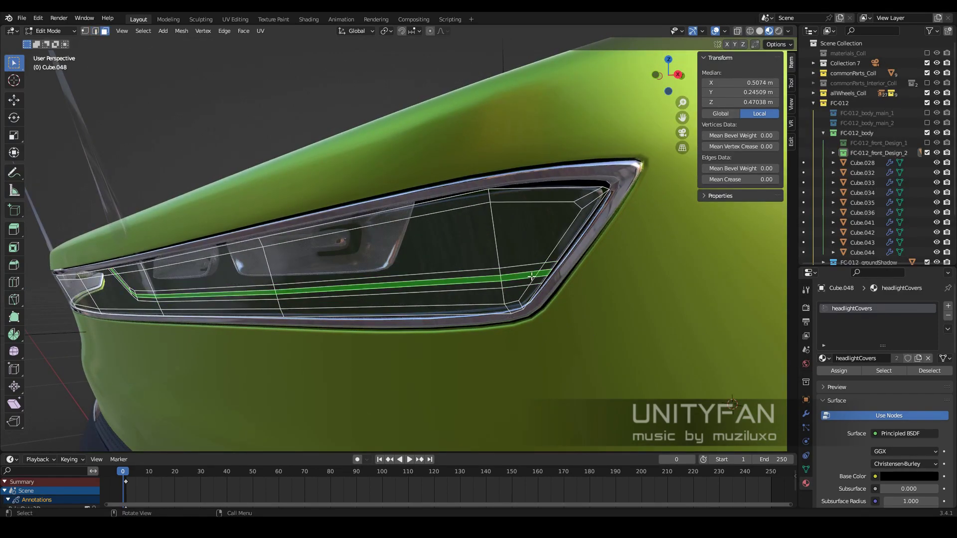
Grow the selection into a wide strip and separate it as new object Cube.055
key("ctrl+KP_Add")
scroll(532, 276, "down", 4)
middle_click_drag(532, 276, 384, 293)
scroll(384, 292, "up", 5)
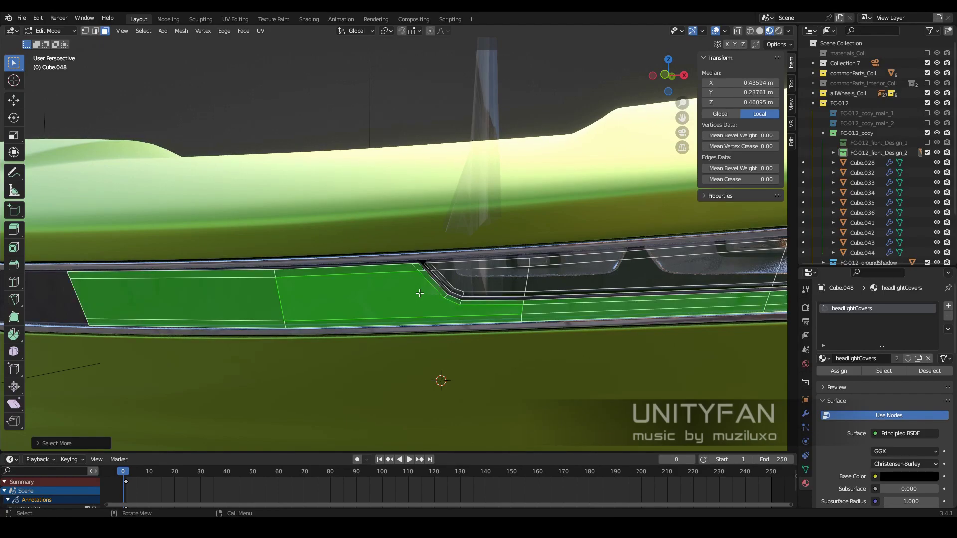
key("p")
left_click(416, 289)
key("Tab")
left_click(492, 299)
key("Tab")
Knife-cut a new edge down the strip to its lower border
key("k")
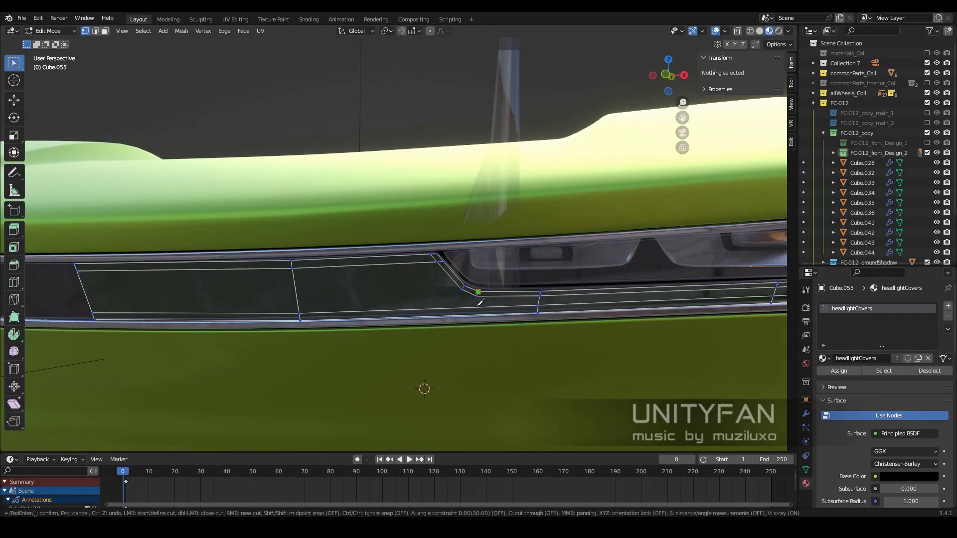
left_click(469, 315)
key("Return")
key("Return")
key("Tab")
scroll(404, 314, "down", 5)
mouse_move(402, 318)
middle_mouse_down()
mouse_move(561, 262)
mouse_move(383, 274)
mouse_move(498, 279)
middle_mouse_up()
scroll(383, 273, "up", 3)
Assign the plasticBlur material to the separated strip Cube.055
left_click(822, 359)
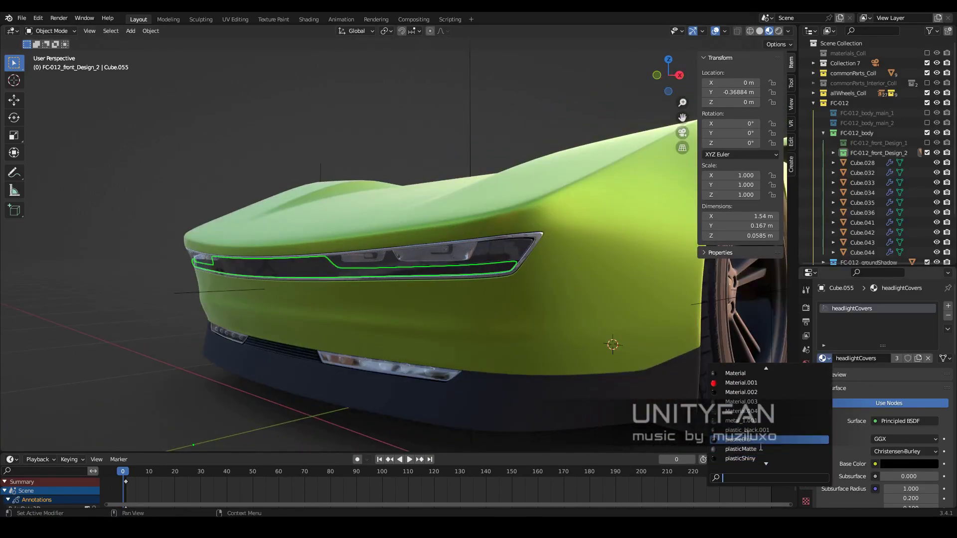
left_click(760, 441)
mouse_move(444, 267)
middle_mouse_down()
mouse_move(625, 279)
mouse_move(440, 277)
mouse_move(591, 273)
mouse_move(509, 277)
mouse_move(440, 256)
mouse_move(439, 229)
mouse_move(483, 254)
mouse_move(439, 290)
middle_mouse_up()
scroll(519, 276, "up", 2)
scroll(519, 276, "down", 4)
scroll(441, 256, "up", 4)
Check the headlight's material list, then edit the trim strip's mesh again
left_click(441, 256)
left_click(823, 358)
left_click(747, 416)
key("Tab")
scroll(439, 290, "up", 3)
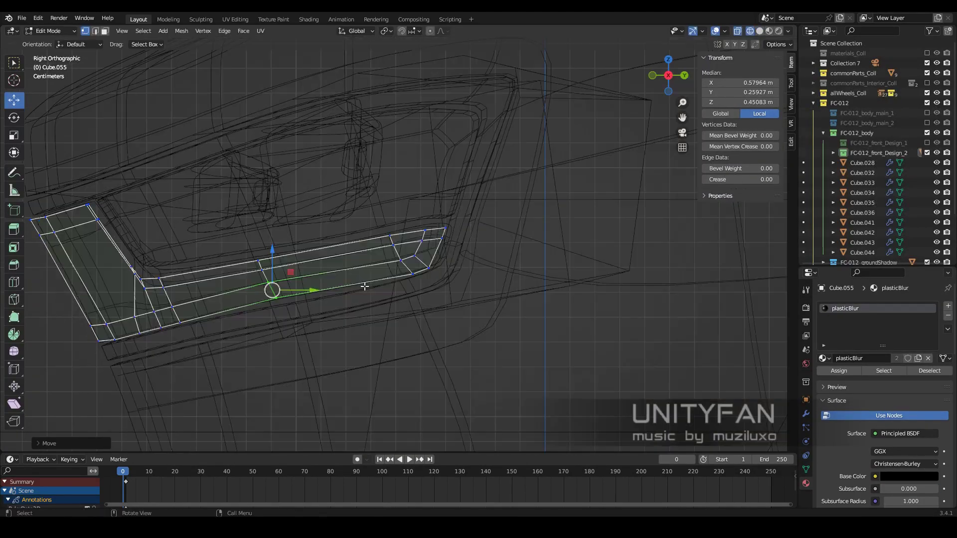
Nudge the green body panel's vertices near the headlight opening to tighten the gap
key("Tab")
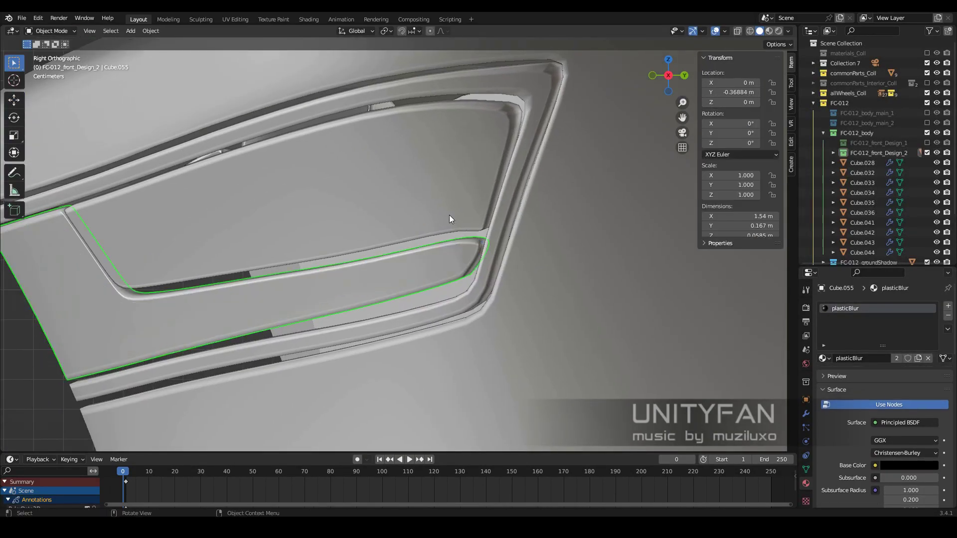
left_click(426, 312)
key("Tab")
key("alt+z")
left_click_drag(433, 277, 496, 341)
key("alt+z")
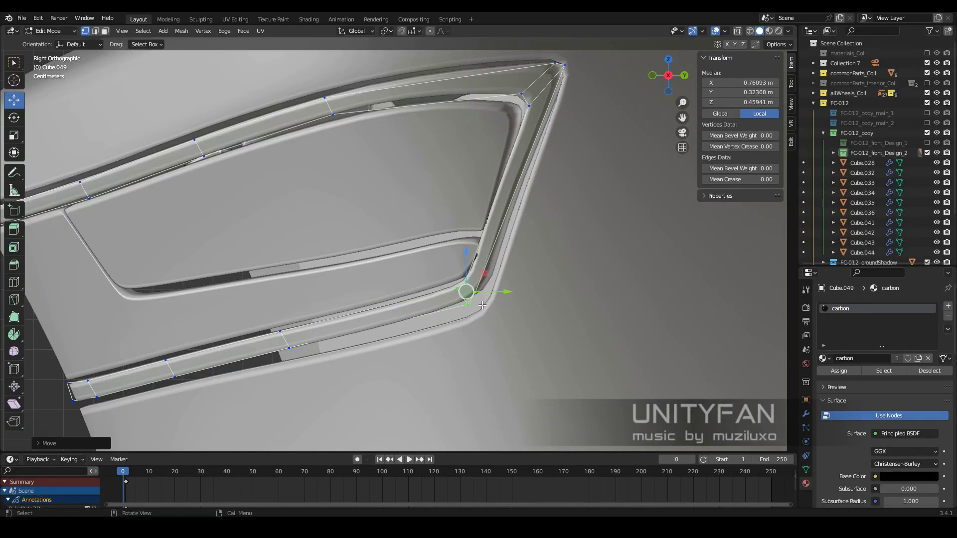
scroll(308, 385, "down", 2)
key("alt+z")
left_click_drag(464, 299, 498, 339)
key("alt+z")
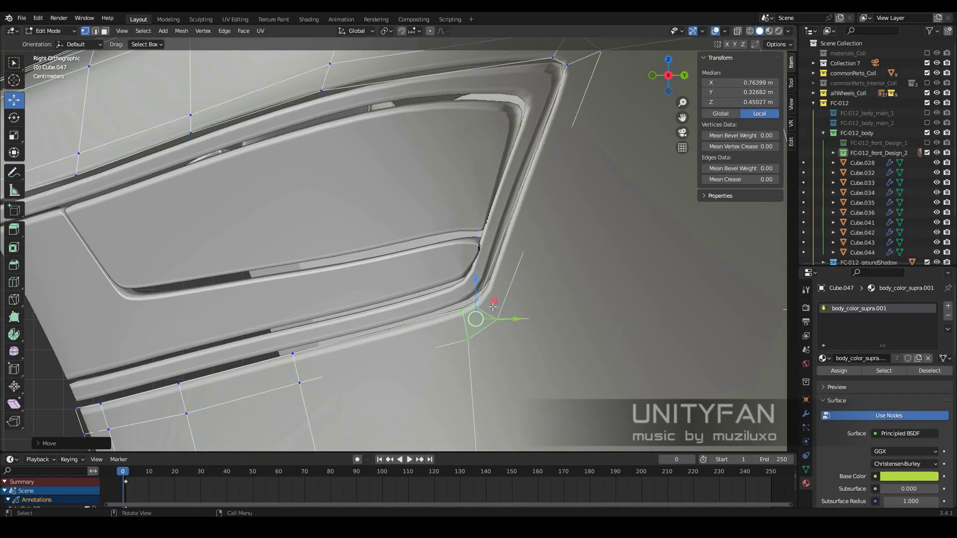
scroll(489, 288, "down", 1)
key("ctrl+Tab")
Select the lower trim strip and enter its Edit Mode
middle_click_drag(421, 325, 554, 278)
scroll(554, 278, "up", 3)
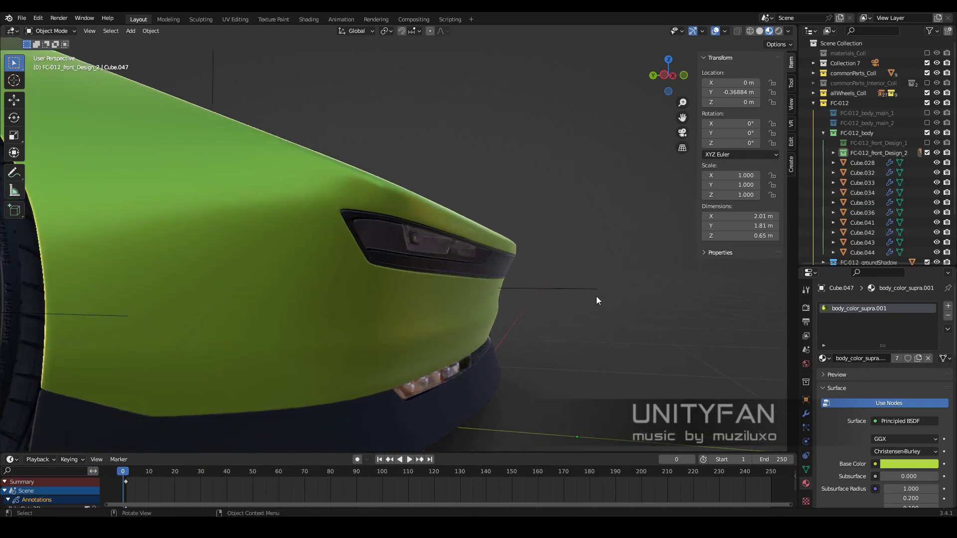
scroll(595, 296, "down", 3)
scroll(502, 304, "up", 2)
middle_click_drag(495, 311, 551, 294)
scroll(551, 294, "up", 2)
left_click(516, 279)
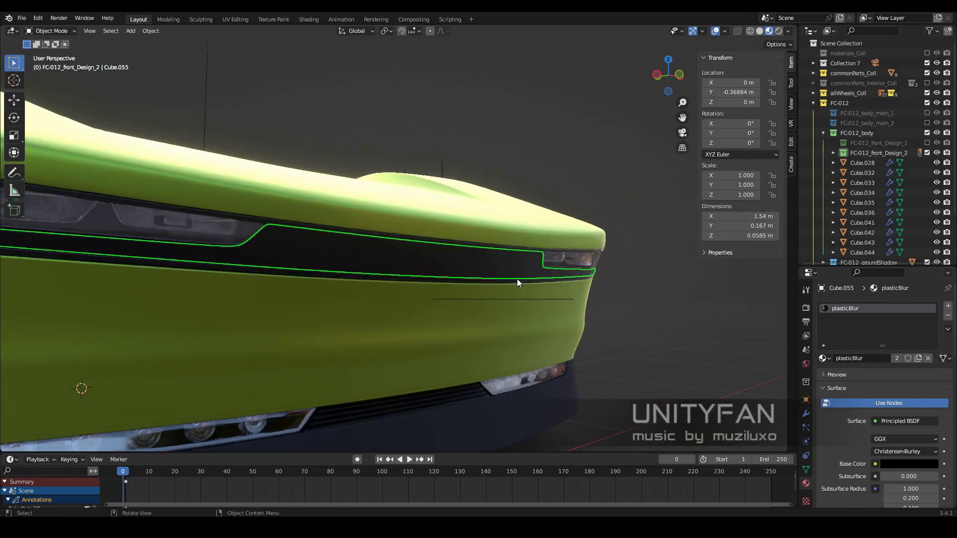
key("Tab")
View the trim strip from the right side and check its modifier stack
key("KP_3")
scroll(424, 313, "up", 3)
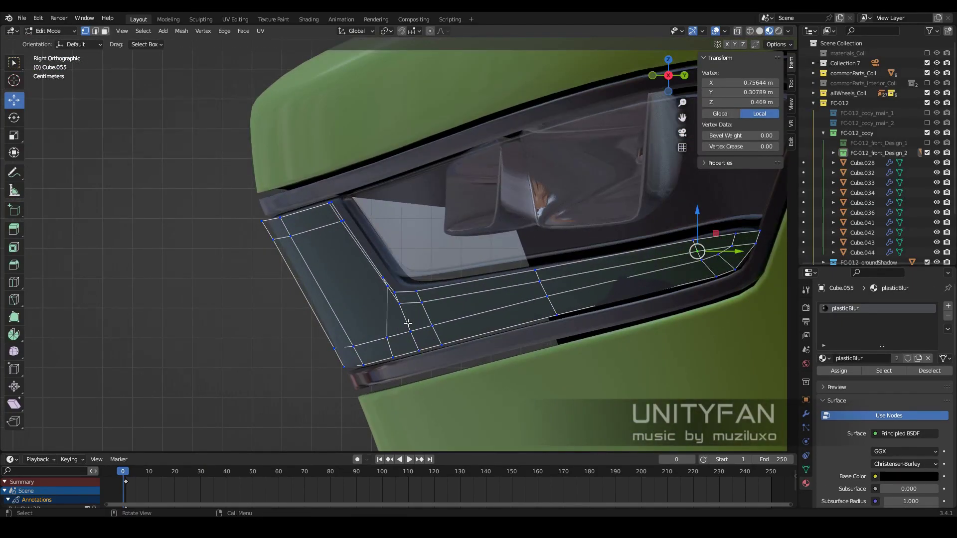
key("Tab")
left_click(806, 414)
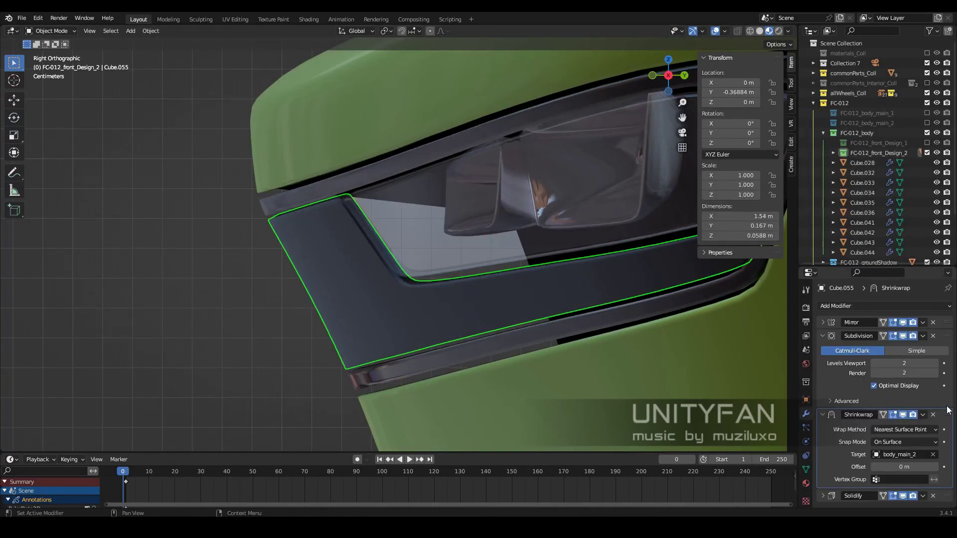
key("Tab")
Knife-cut a new edge into the trim strip and merge its vertices
key("k")
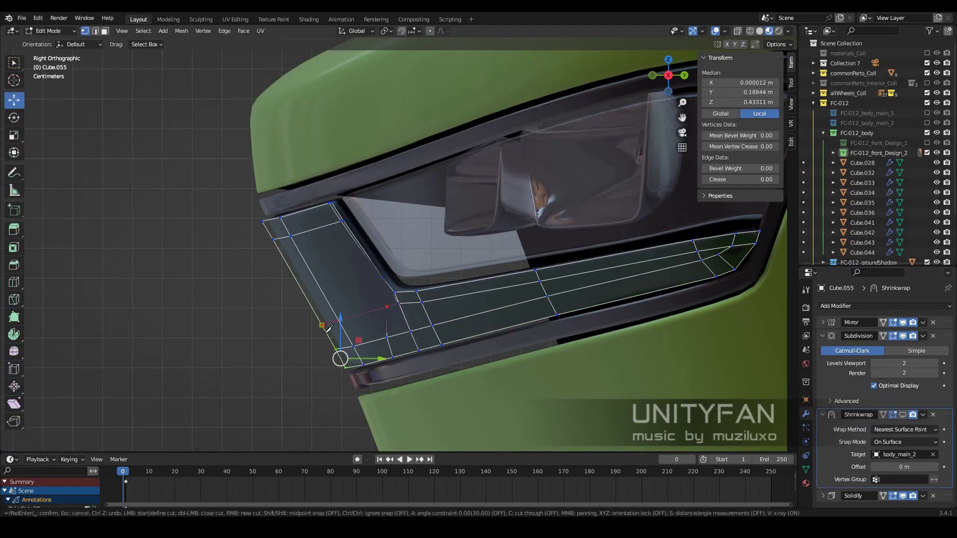
middle_click_drag(319, 316, 491, 338)
key("k")
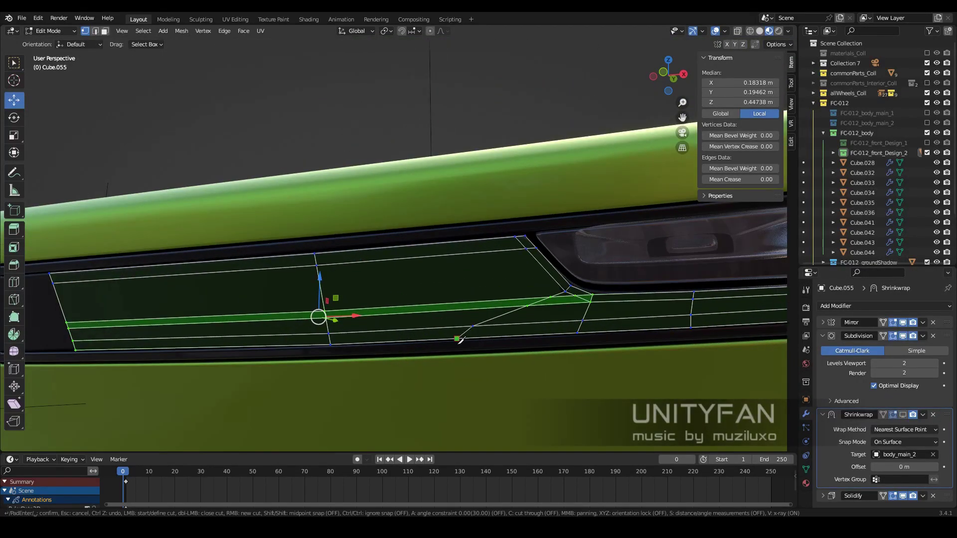
left_click(463, 330)
scroll(465, 359, "up", 1)
key("ctrl+z")
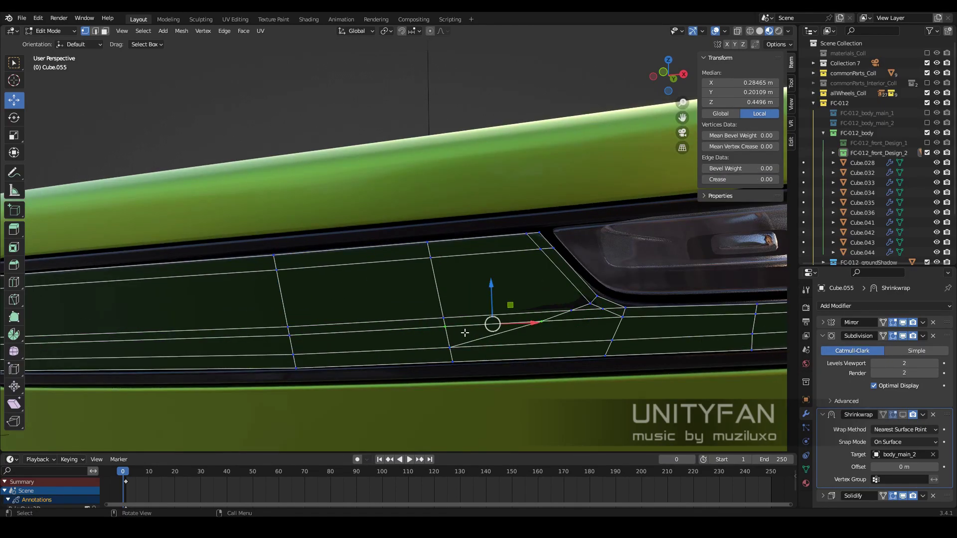
left_click(485, 322)
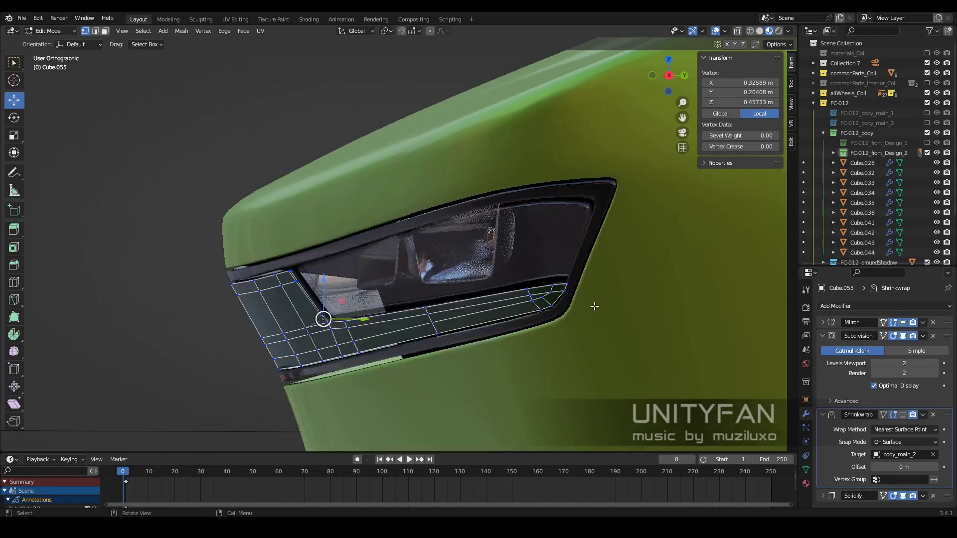
key("KP_3")
key("alt+z")
Knife-cut edges across the panel to the corner vertex, then hide the upper panel faces
key("k")
left_click(436, 327)
middle_click_drag(177, 126, 235, 117)
key("Return")
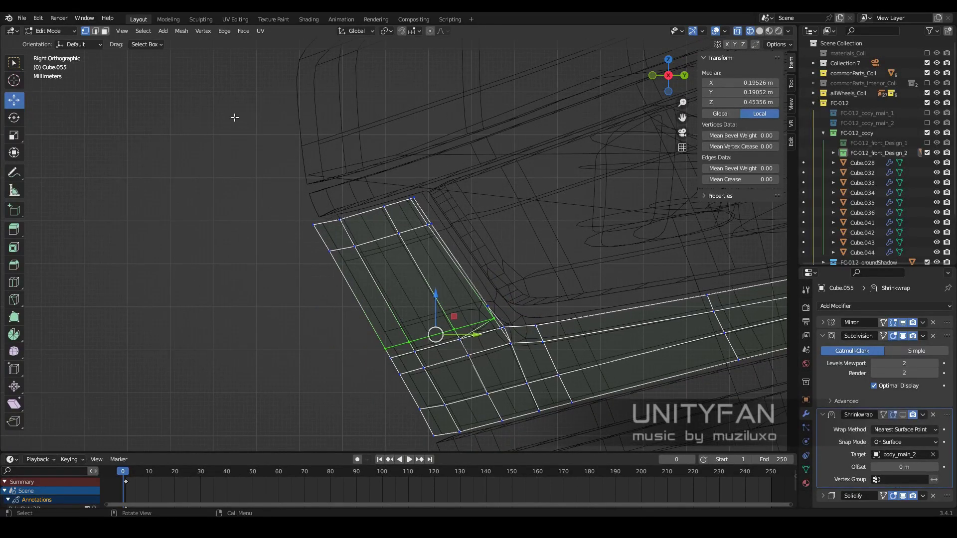
left_click(444, 276, "alt")
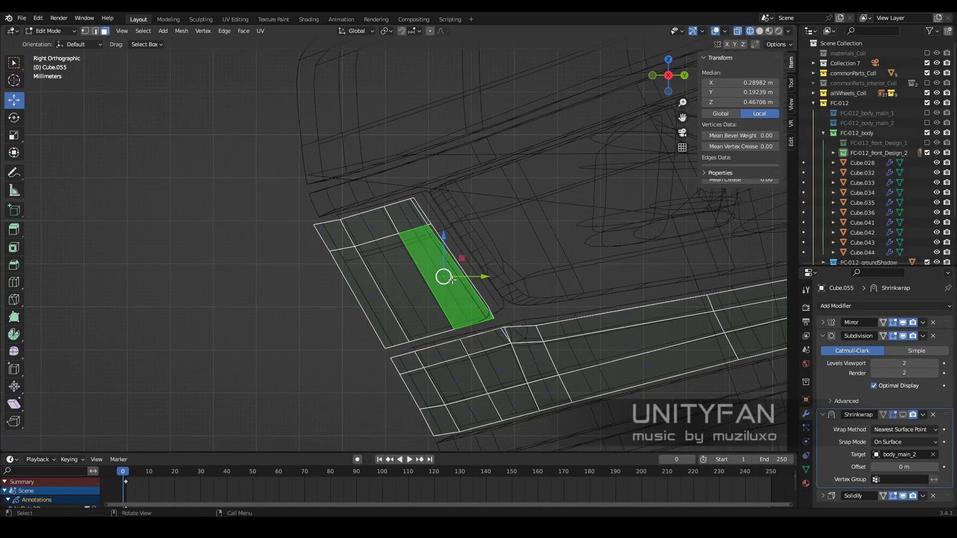
left_click(398, 260, "alt+shift")
key("h")
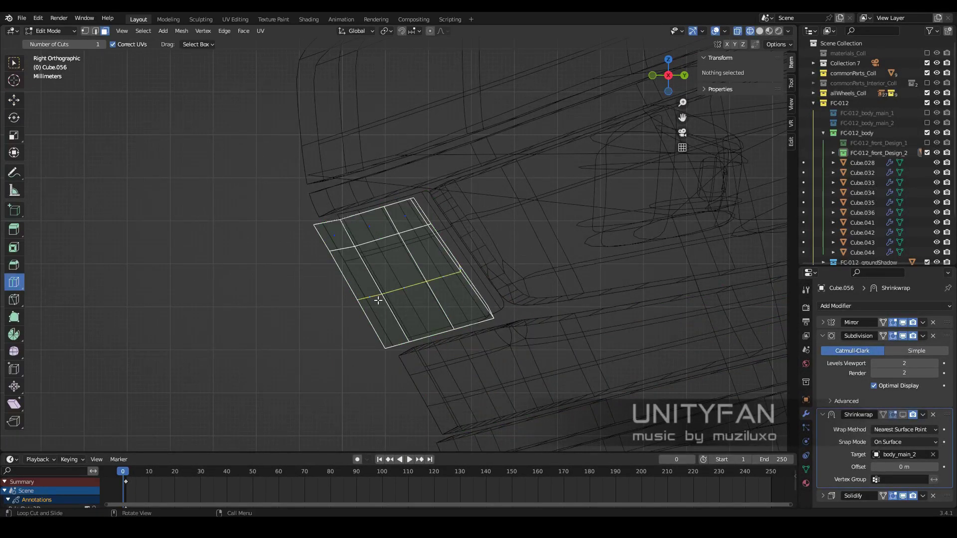
Add an edge loop, dissolve the unwanted loop, and delete face strips to leave gaps
left_click_drag(378, 300, 381, 321)
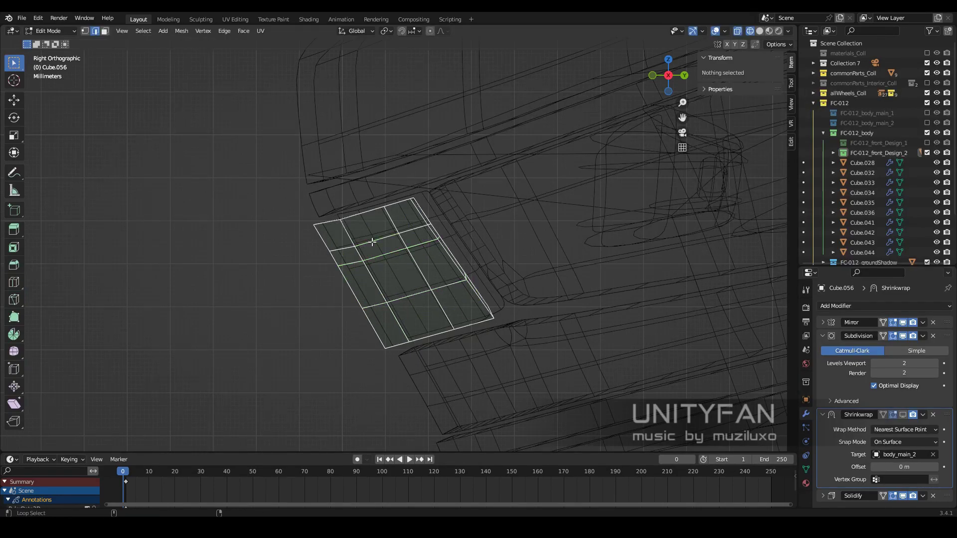
key("x")
left_click(413, 303)
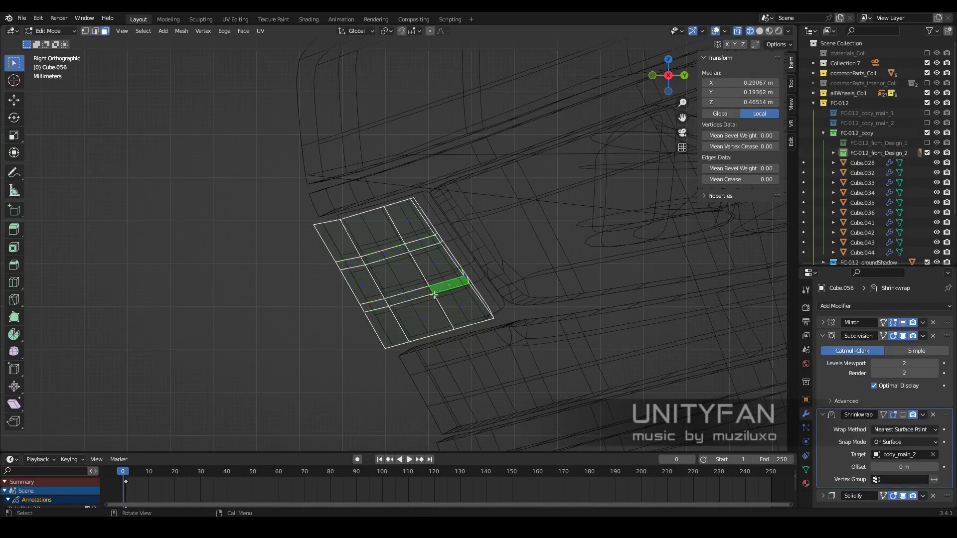
scroll(486, 302, "up", 2)
left_click(416, 255, "alt+shift")
key("x")
left_click(441, 246)
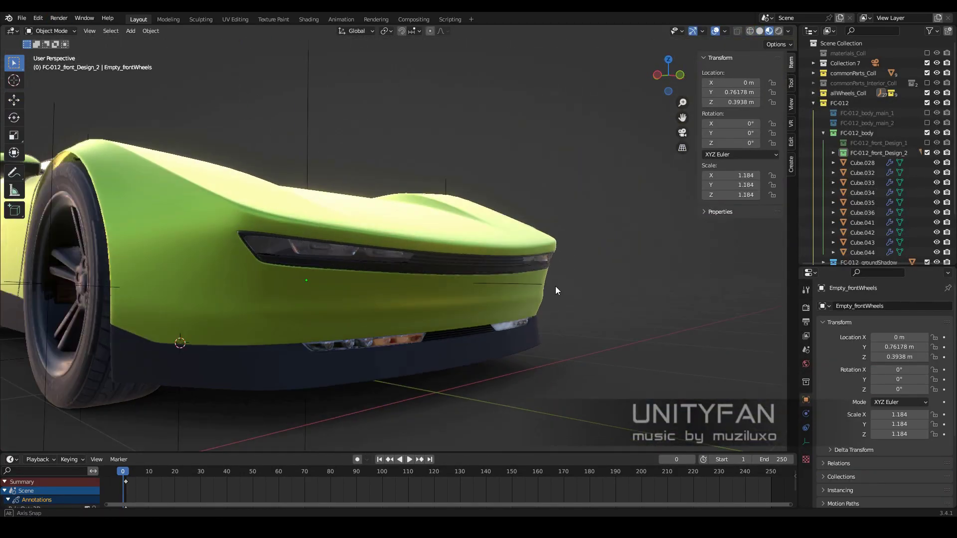
mouse_move(557, 290)
middle_mouse_down()
mouse_move(538, 288)
mouse_move(632, 286)
mouse_move(624, 291)
middle_mouse_up()
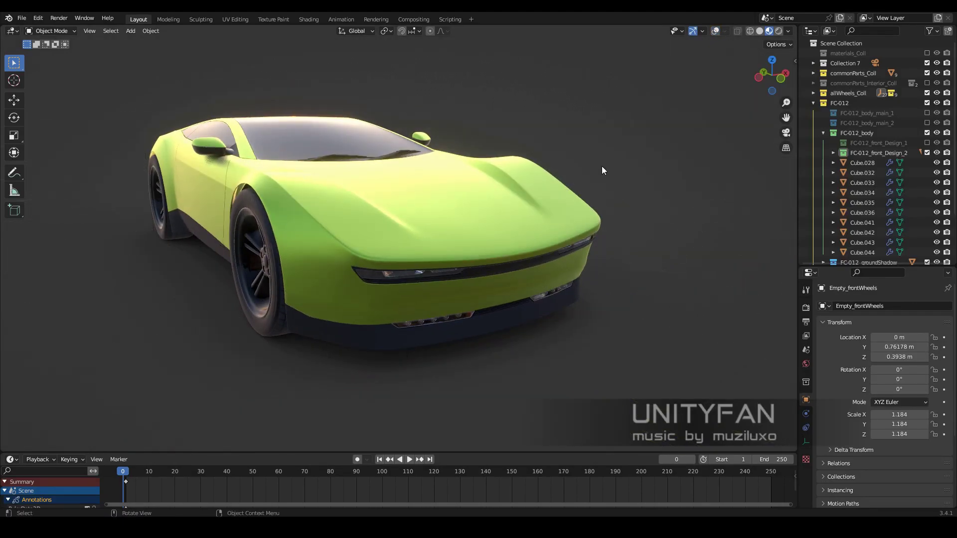
Toggle the FC-012_front_Design_2 collection off and on, and lower the viewport focal length
mouse_move(602, 170)
middle_mouse_down()
mouse_move(683, 219)
mouse_move(692, 207)
mouse_move(560, 209)
mouse_move(494, 264)
mouse_move(545, 270)
mouse_move(628, 249)
middle_mouse_up()
left_click(927, 152)
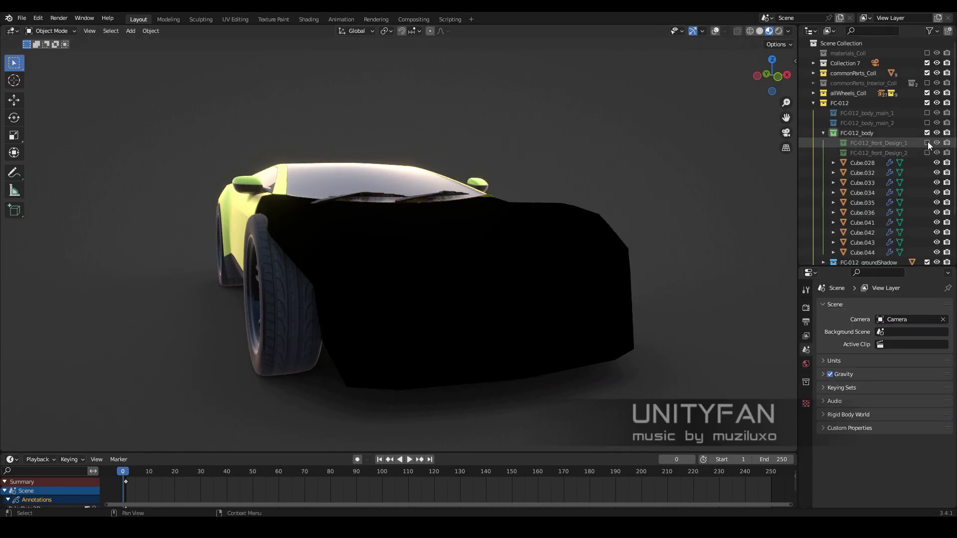
left_click(927, 152)
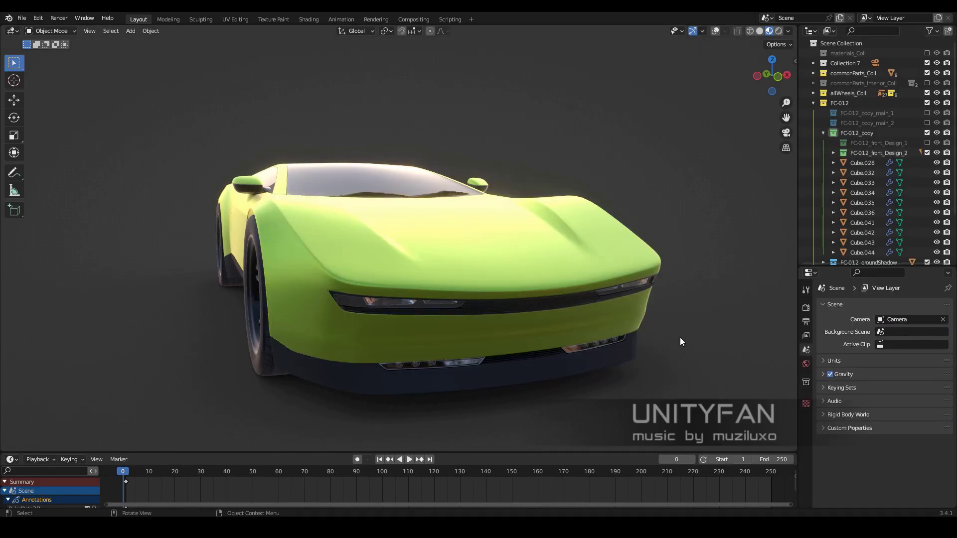
left_click(795, 61)
mouse_move(757, 72)
left_mouse_down()
mouse_move(807, 73)
mouse_move(777, 73)
left_mouse_up()
scroll(483, 167, "down", 5)
mouse_move(482, 166)
middle_mouse_down()
mouse_move(511, 169)
mouse_move(469, 170)
middle_mouse_up()
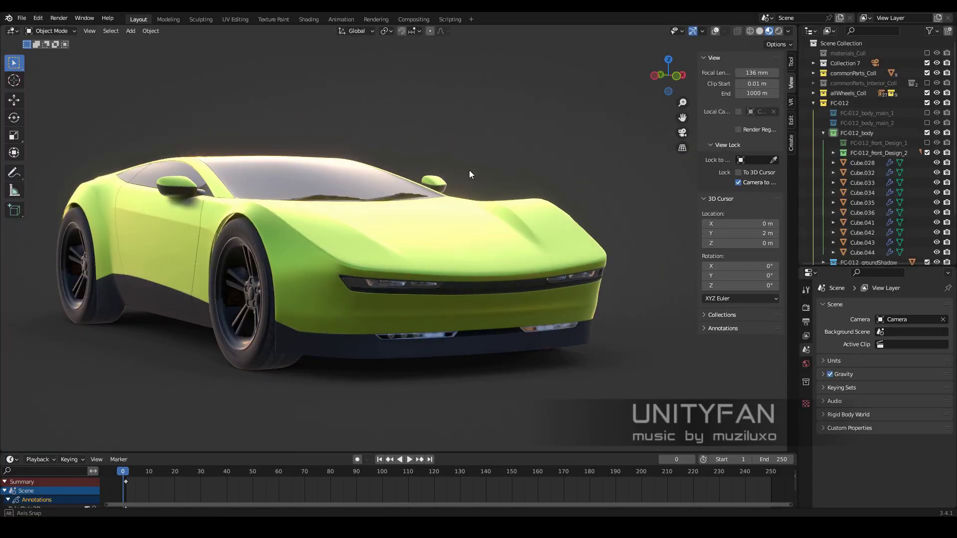
key("n")
scroll(650, 210, "up", 2)
Try several studio HDRIs in Viewport Shading, rotating the lighting around the car
left_click(788, 31)
left_click_drag(778, 139, 671, 151)
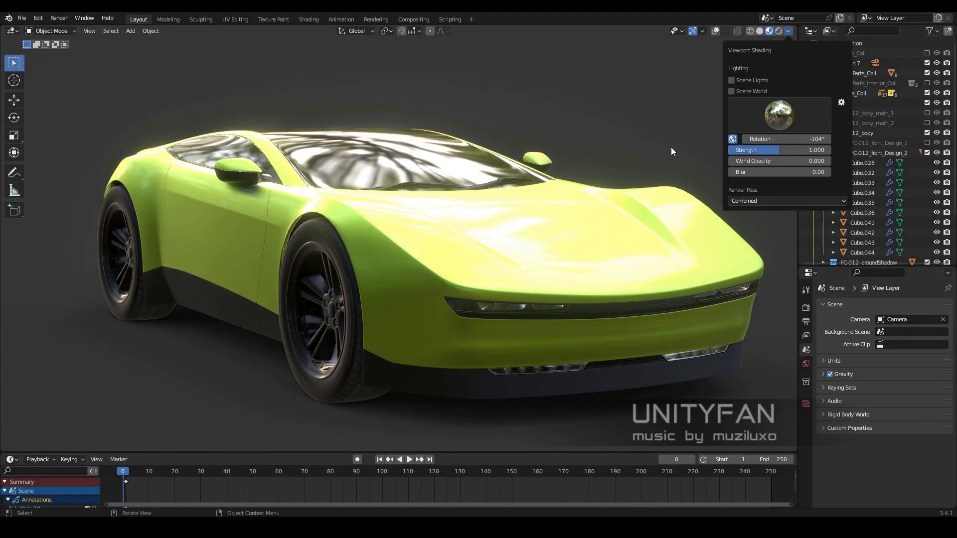
left_click(612, 148)
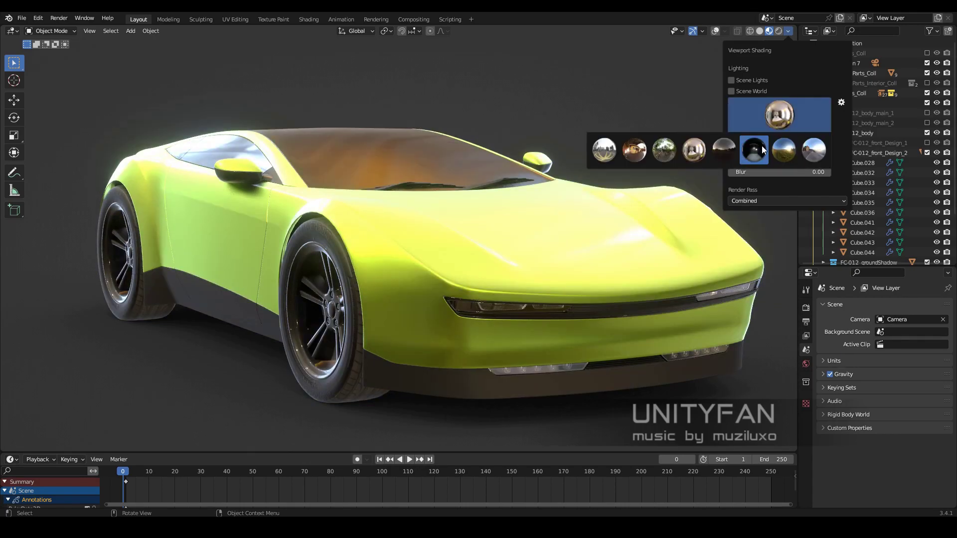
left_click(757, 147)
left_click_drag(785, 139, 738, 139)
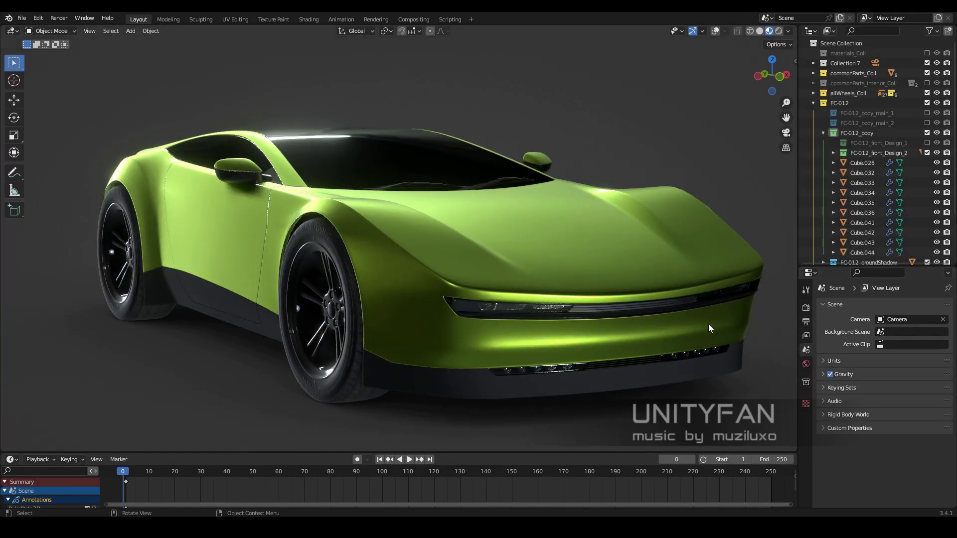
left_click(787, 31)
left_click(817, 107)
left_click(786, 148)
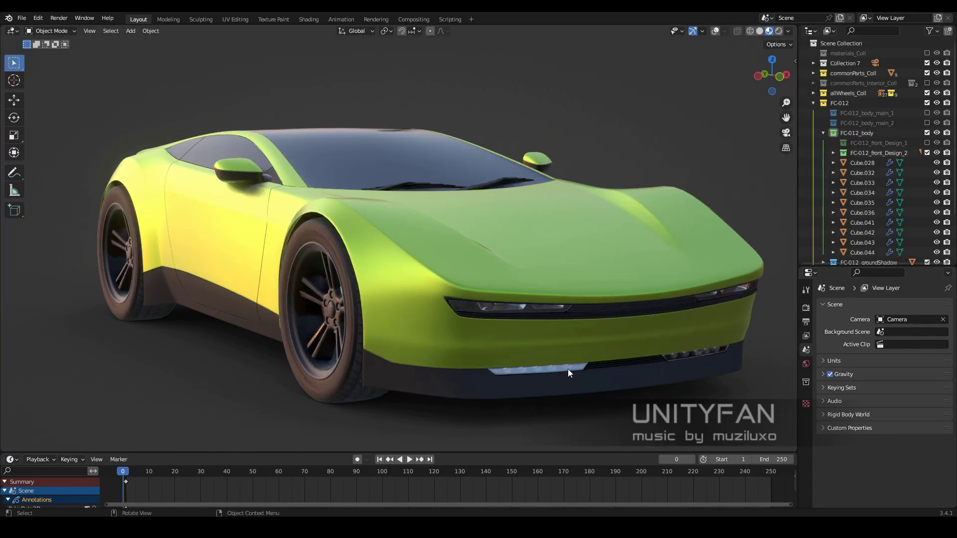
mouse_move(567, 372)
middle_mouse_down()
mouse_move(437, 368)
mouse_move(507, 350)
mouse_move(570, 315)
mouse_move(761, 271)
mouse_move(798, 224)
middle_mouse_up()
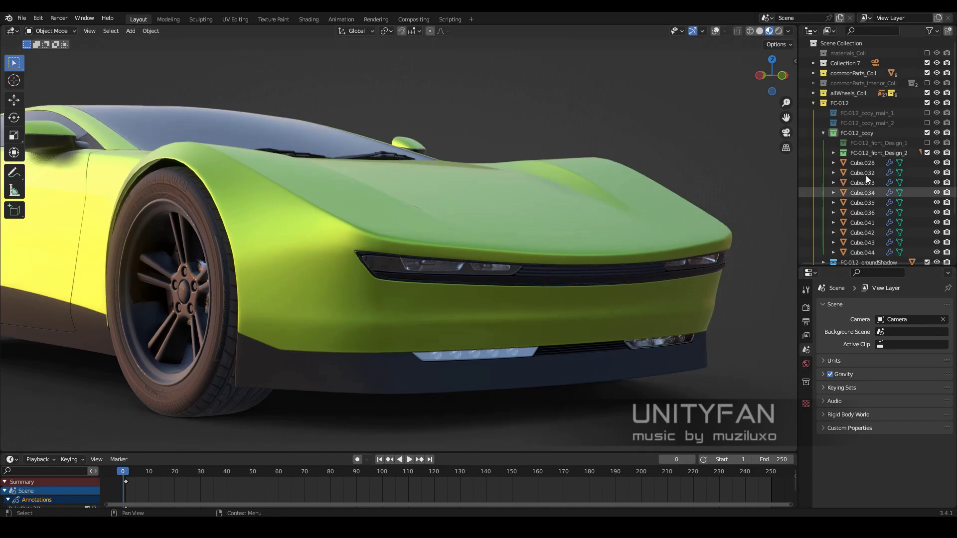
Compare the FC-012_front_Design_1 and Design_2 noses by toggling their collections
left_click(927, 143, "ctrl")
left_click(927, 153, "ctrl")
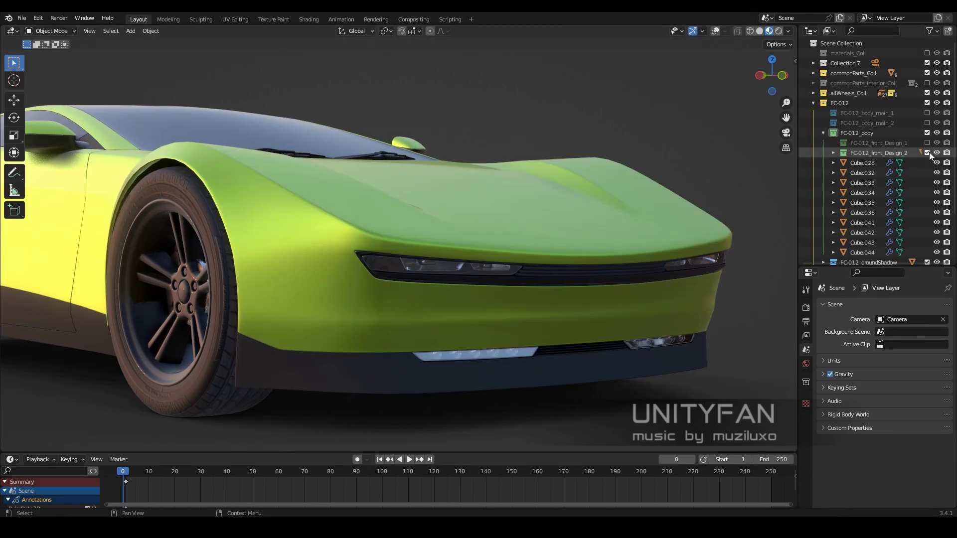
left_click(927, 143, "ctrl")
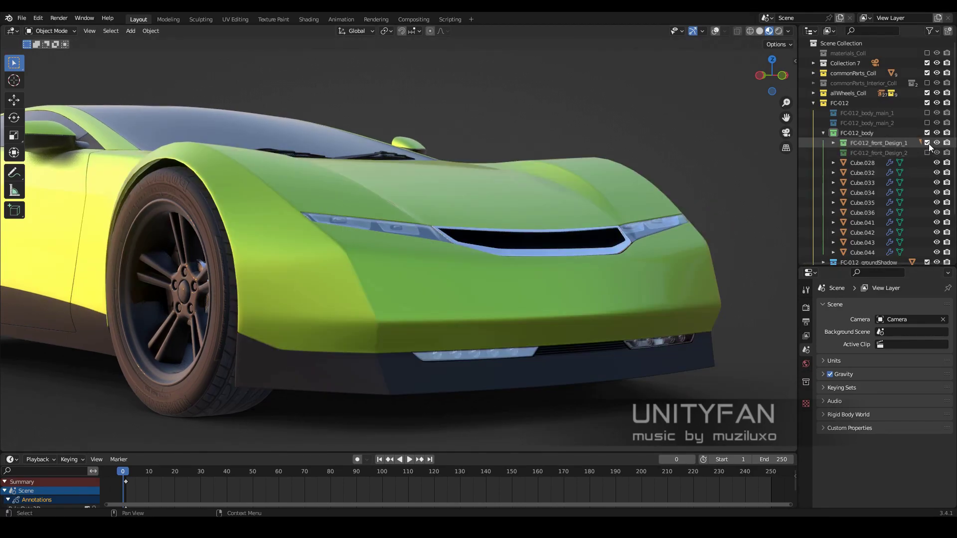
left_click(928, 152, "ctrl")
scroll(698, 318, "down", 4)
mouse_move(698, 318)
middle_mouse_down()
mouse_move(578, 331)
mouse_move(607, 342)
mouse_move(637, 335)
mouse_move(737, 386)
middle_mouse_up()
Rotate the HDRI to -169° and raise its Strength to 2.0
left_click(788, 31)
mouse_move(777, 139)
left_mouse_down()
mouse_move(727, 152)
mouse_move(818, 139)
mouse_move(787, 139)
left_mouse_up()
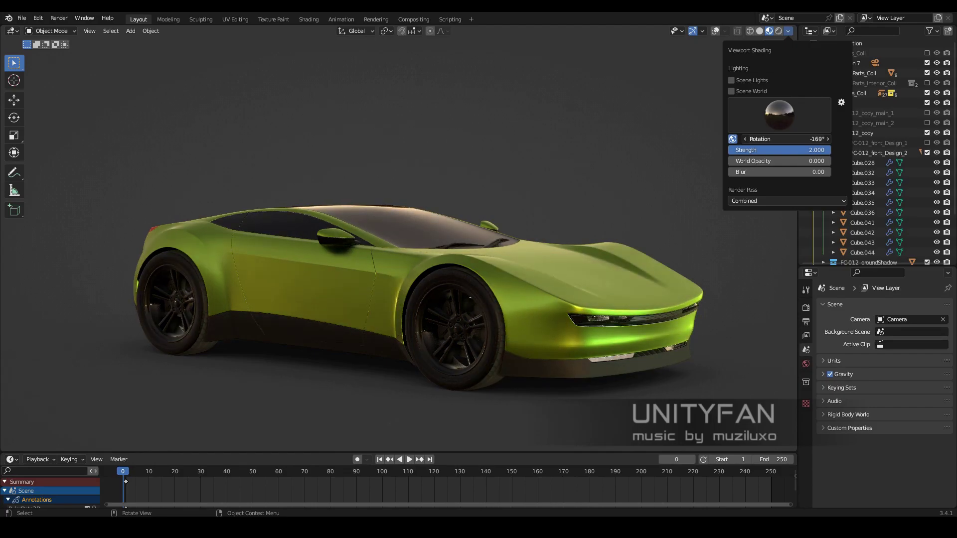
mouse_move(687, 342)
middle_mouse_down()
mouse_move(708, 344)
mouse_move(660, 374)
mouse_move(660, 367)
middle_mouse_up()
Recheck Design_1 against Design_2 and settle on the FC-012_front_Design_2 nose
left_click(926, 143, "ctrl")
left_click(928, 150, "ctrl")
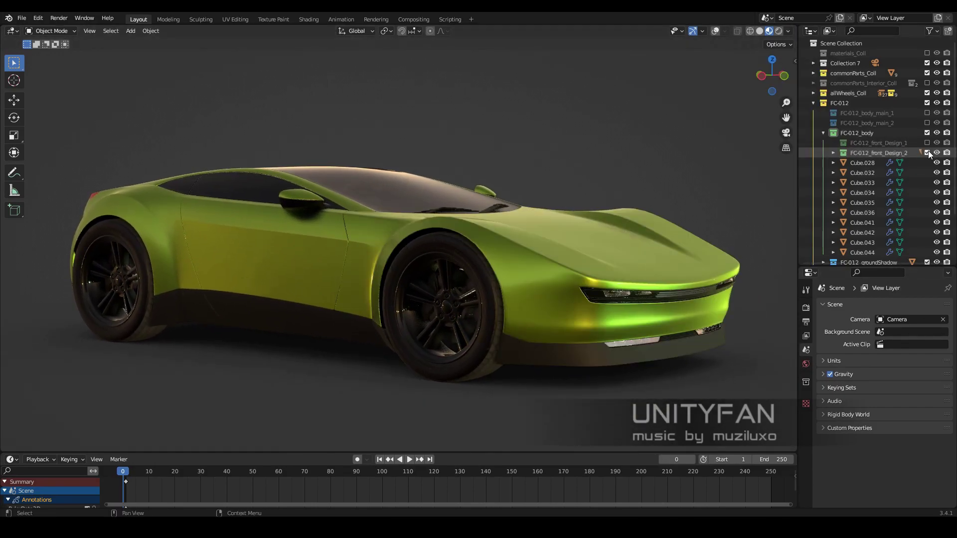
left_click(928, 142, "ctrl")
left_click(927, 152, "ctrl")
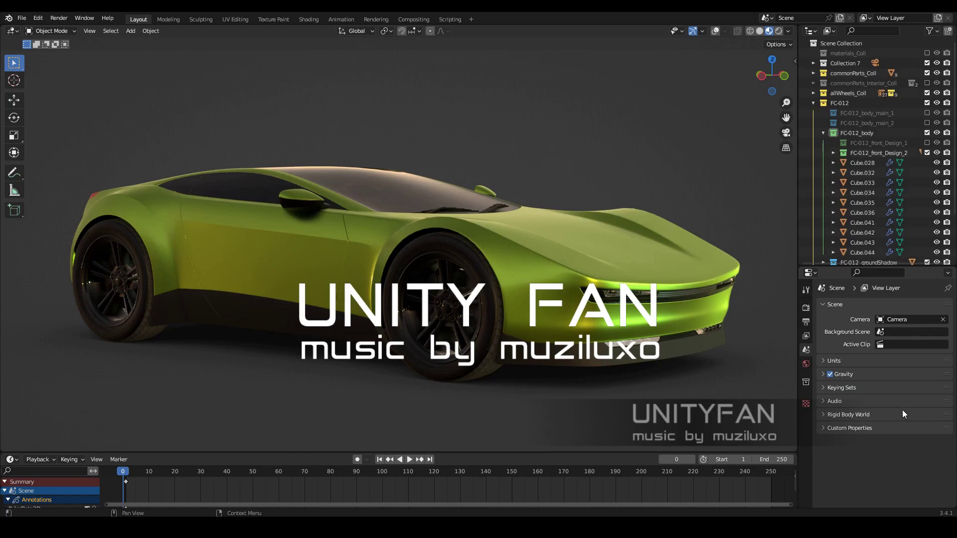
key("alt+z")
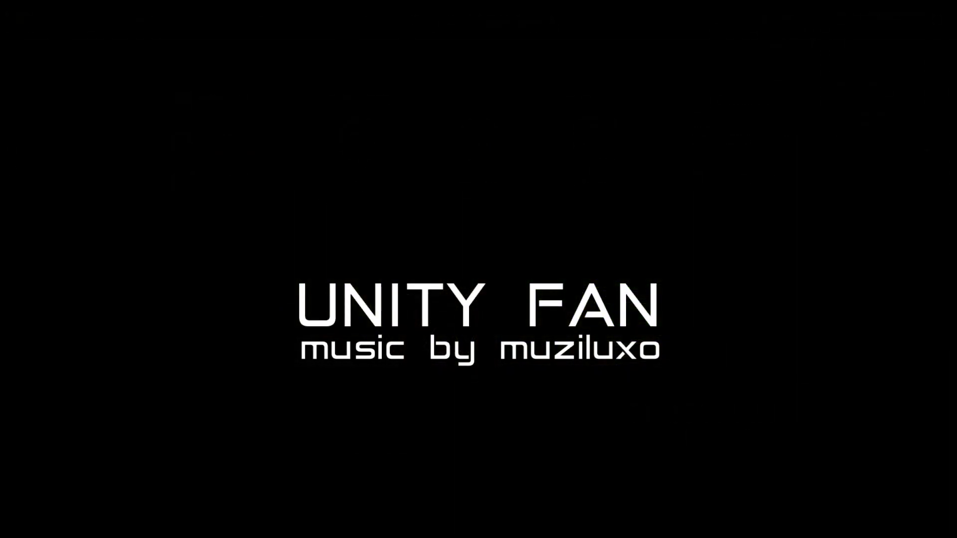